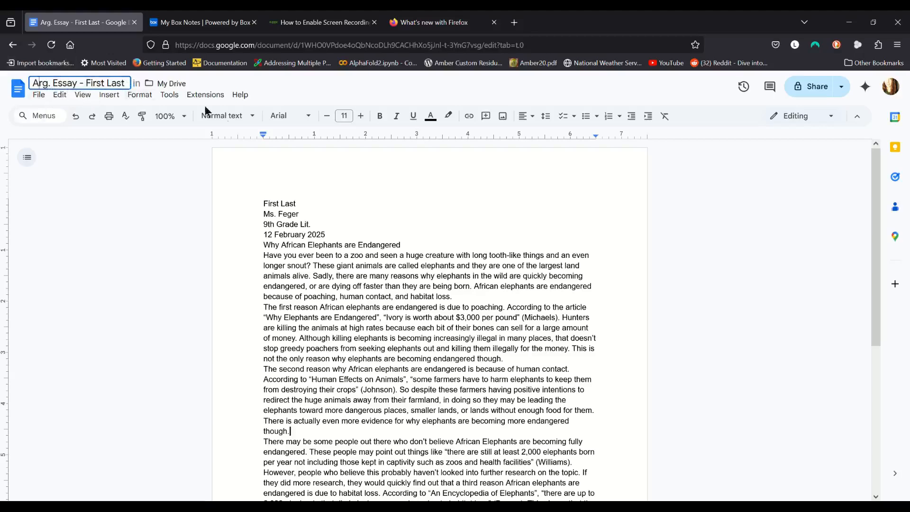
- Set the entire essay, from the name line to the conclusion, in Times New Roman at size 12
left_click(272, 198)
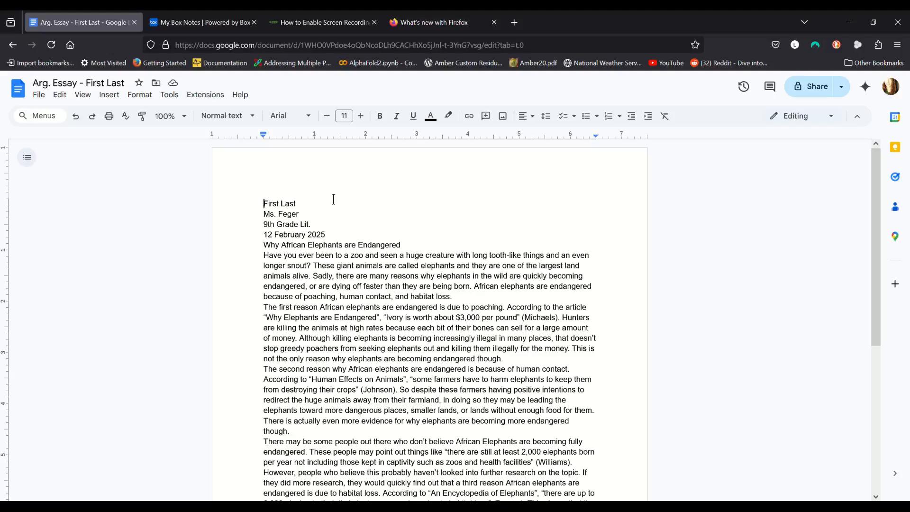
scroll(277, 229, "down", 5)
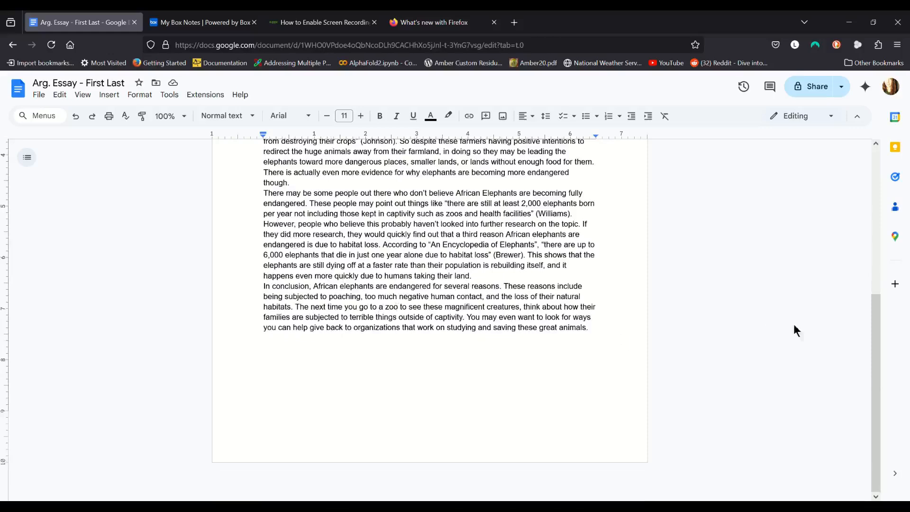
left_click_drag(879, 327, 869, 167)
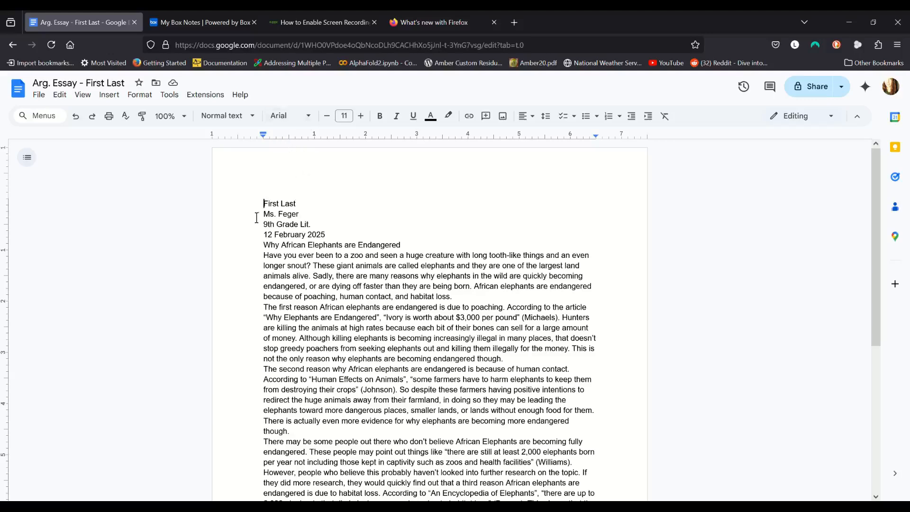
left_click_drag(263, 204, 606, 380)
scroll(612, 403, "down", 5)
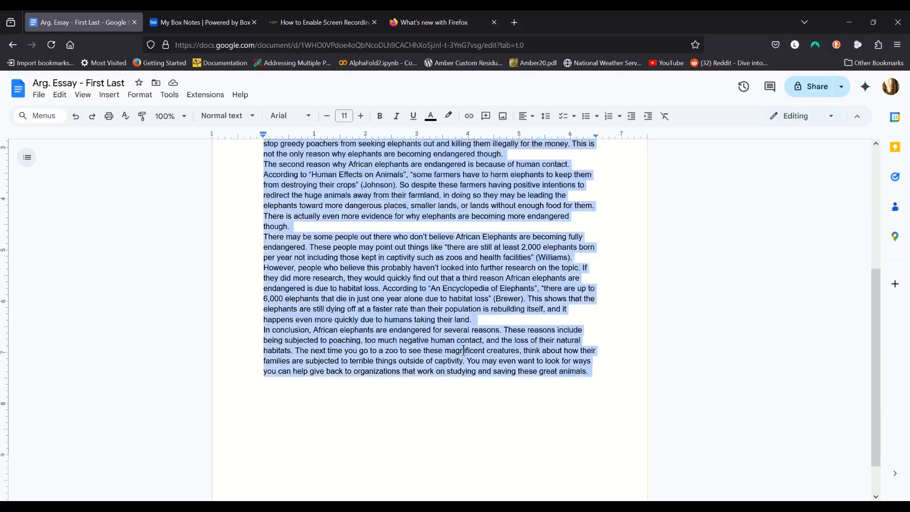
scroll(490, 357, "up", 5)
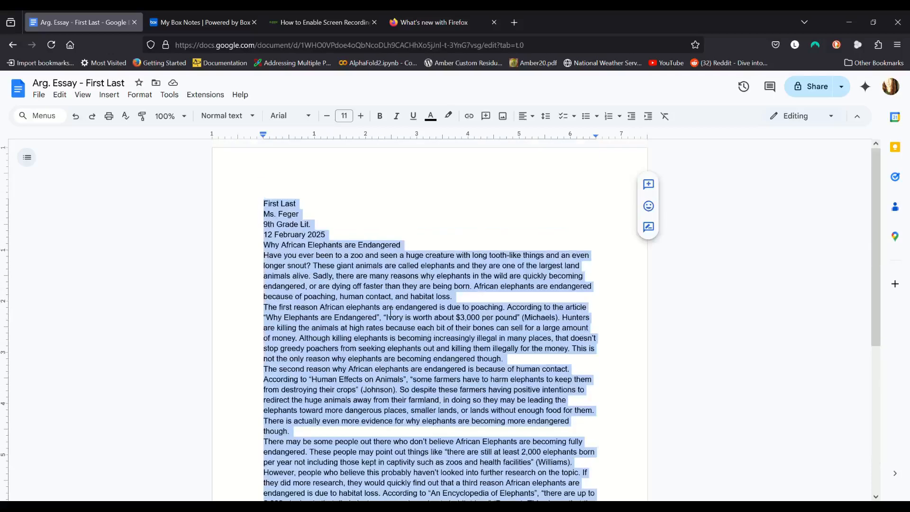
left_click(315, 120)
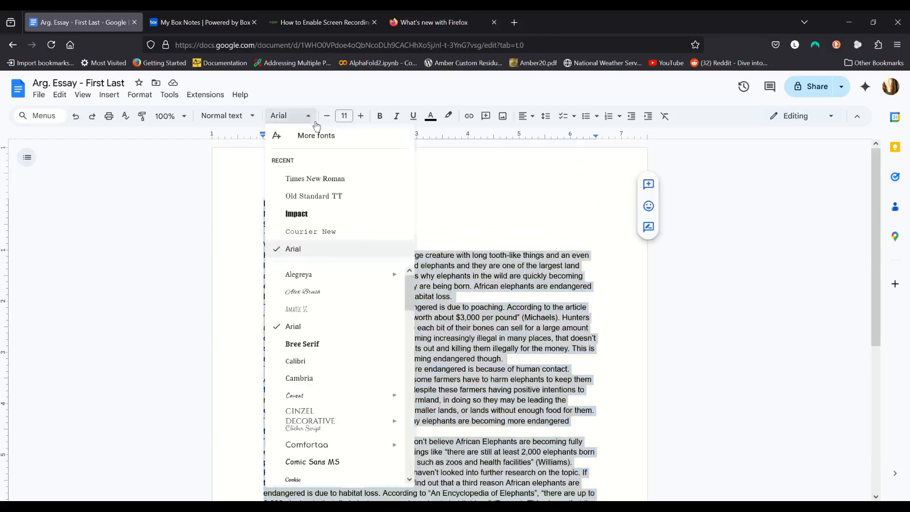
left_click(294, 178)
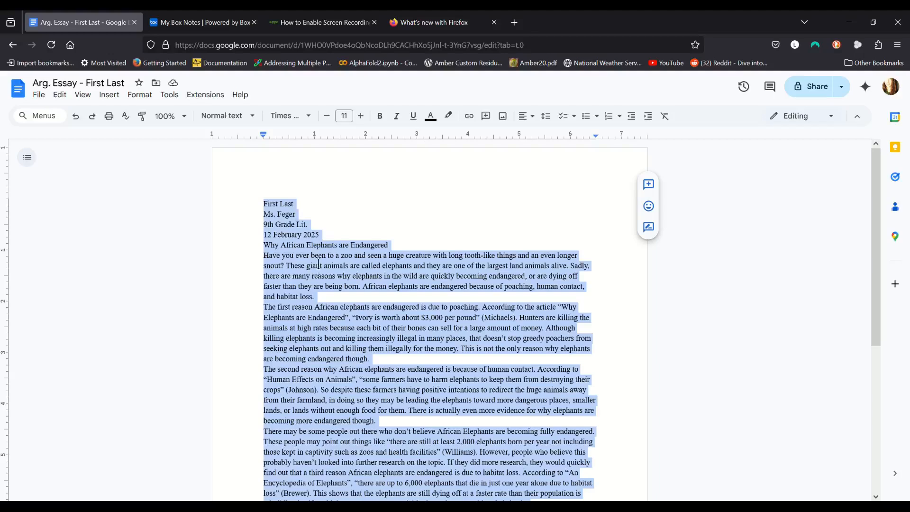
left_click(370, 122)
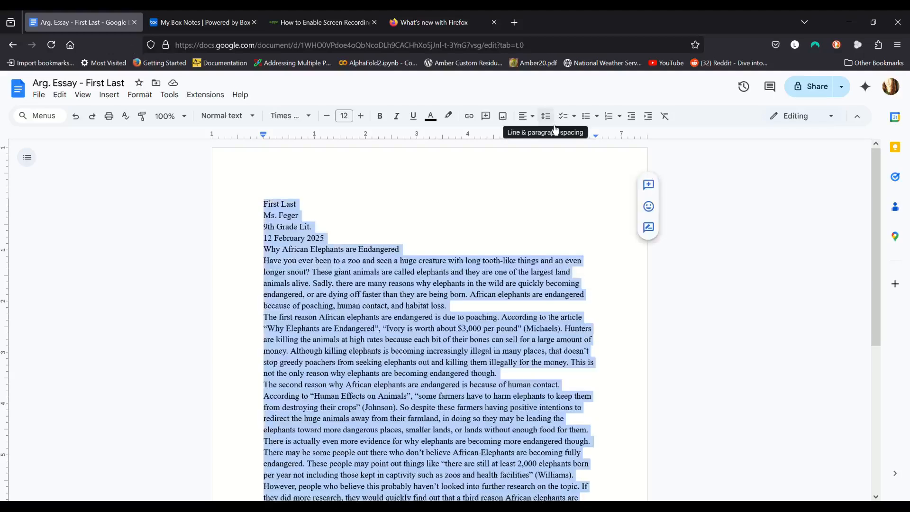
- Apply double line spacing to the entire essay and deselect the text
left_click(546, 116)
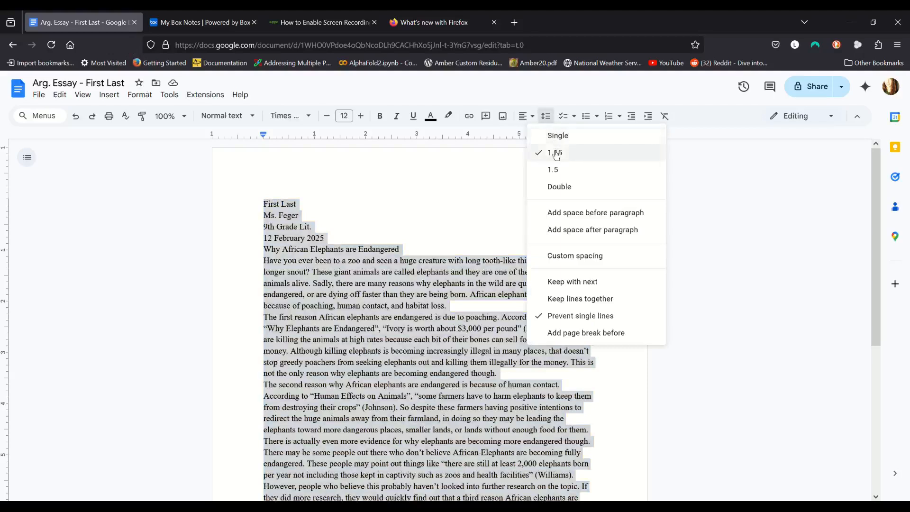
left_click(586, 196)
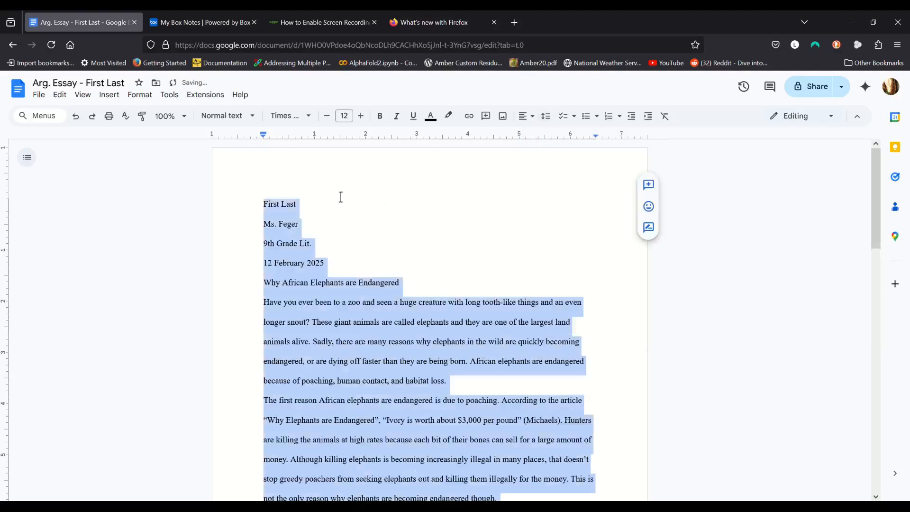
scroll(388, 246, "down", 8)
scroll(388, 245, "down", 6)
left_click(423, 349)
- Review the font and line spacing throughout the essay, from the heading lines to the conclusion
scroll(417, 337, "down", 2)
scroll(420, 332, "up", 10)
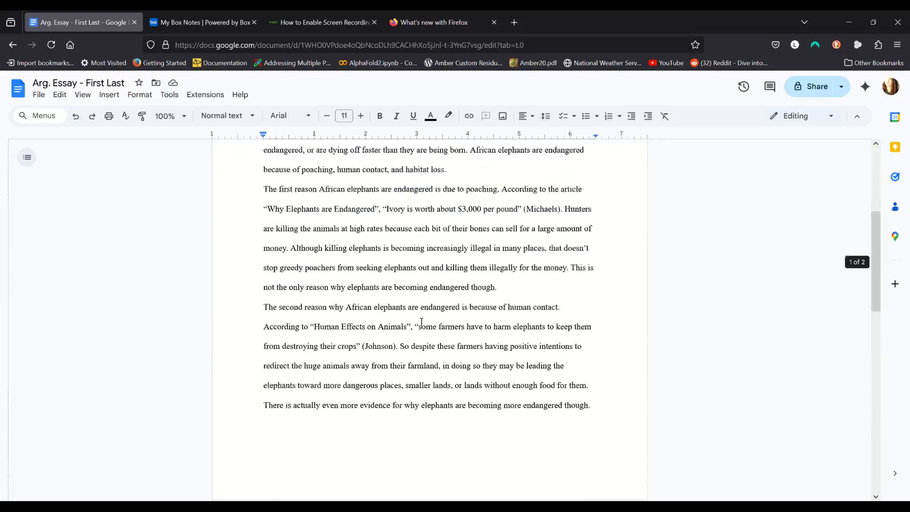
scroll(422, 322, "up", 5)
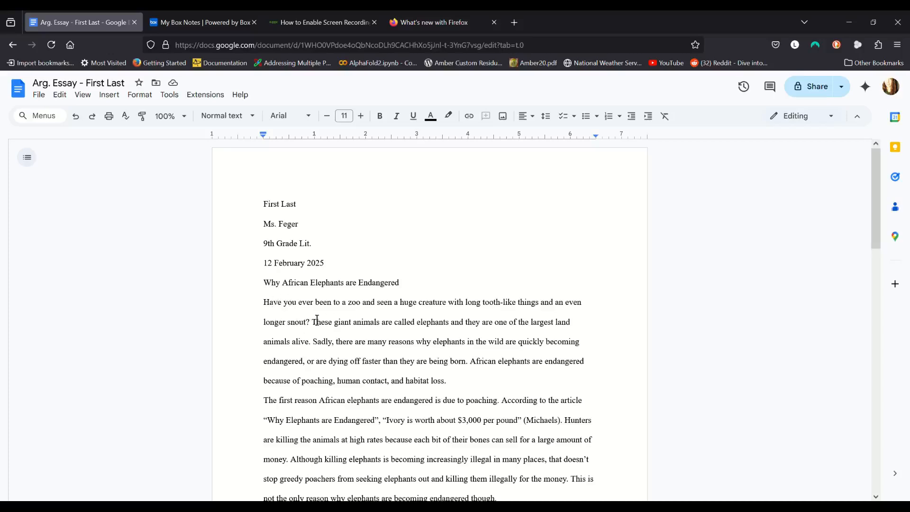
left_click(276, 299)
left_click(275, 305)
key("Up")
left_click(278, 305)
key("Down")
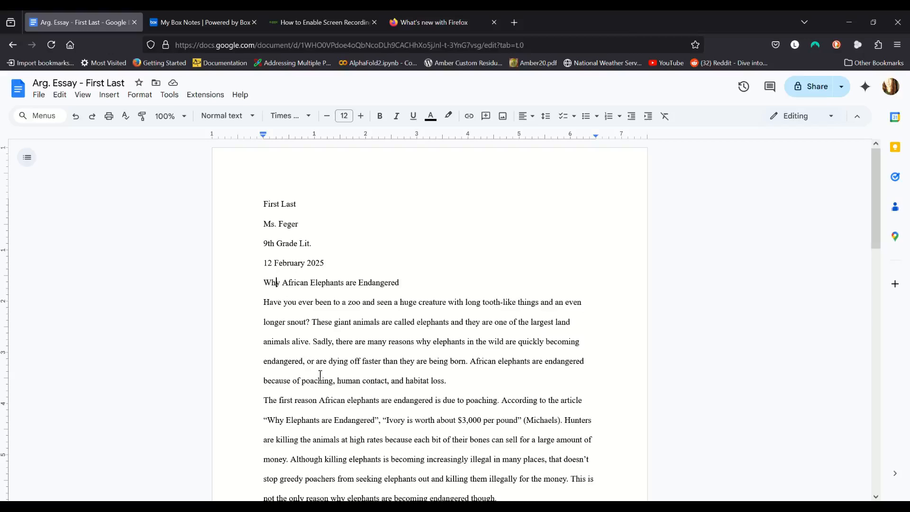
scroll(290, 264, "down", 10)
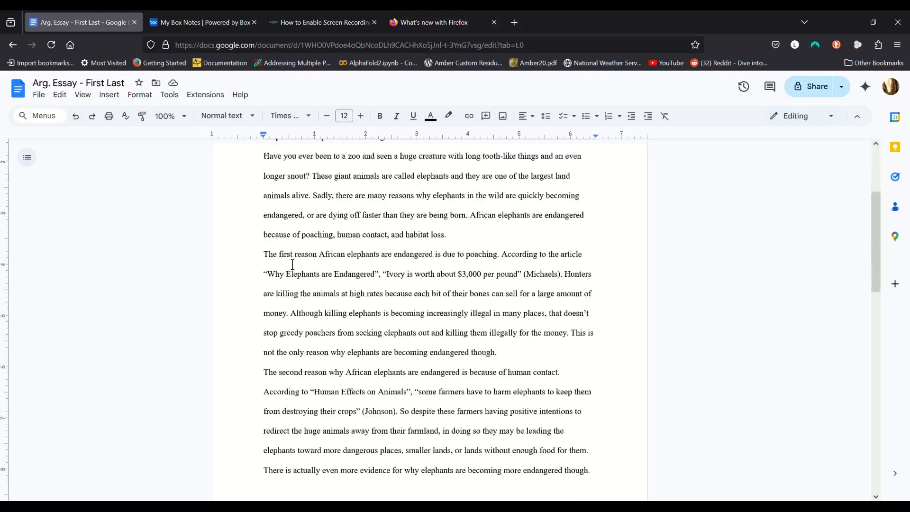
scroll(293, 265, "down", 4)
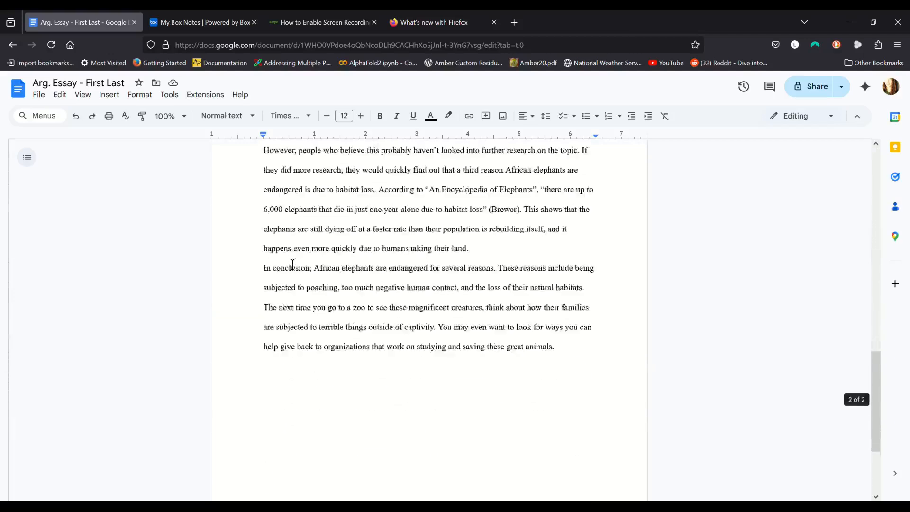
scroll(293, 264, "up", 10)
scroll(293, 265, "up", 5)
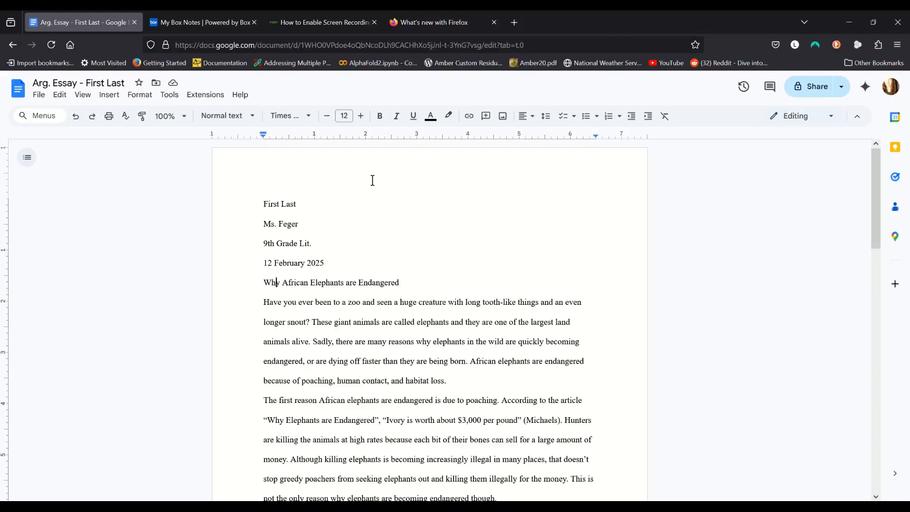
- Add page numbers to the header, starting at 1 and shown on the first page
double_click(332, 179)
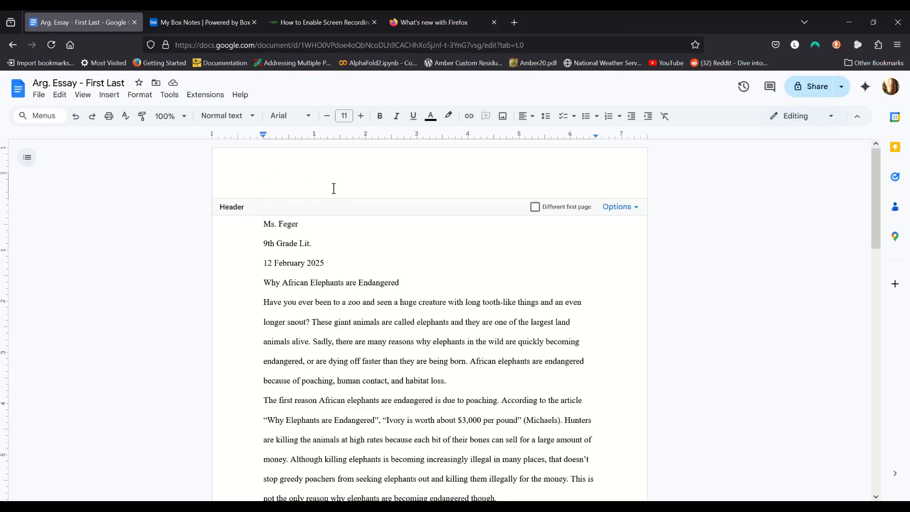
left_click(639, 219)
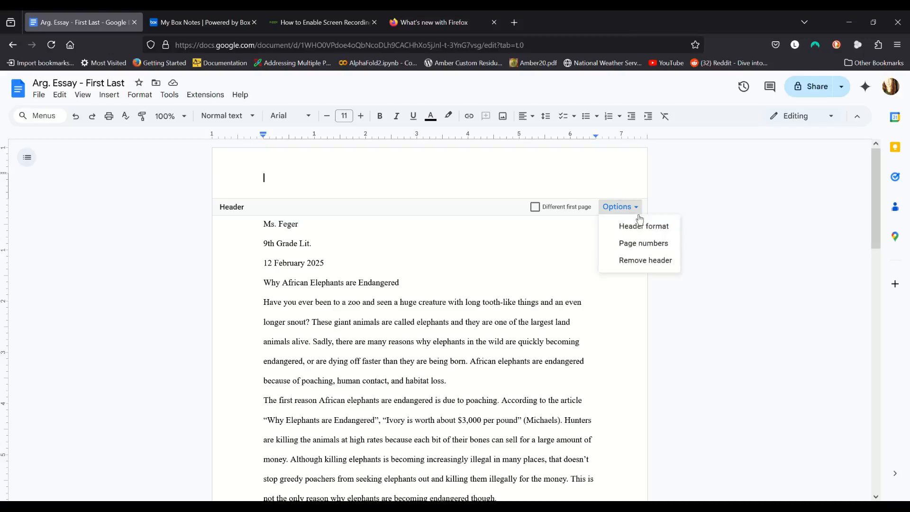
left_click(654, 246)
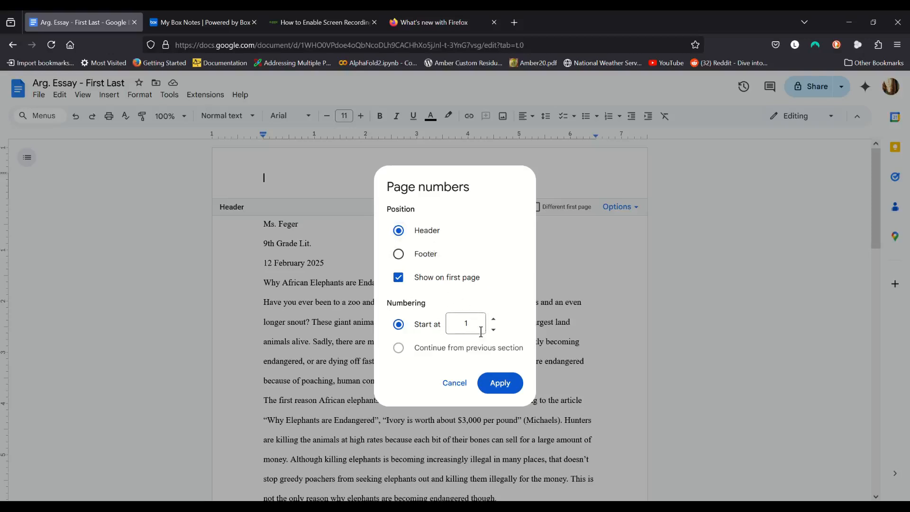
left_click(499, 383)
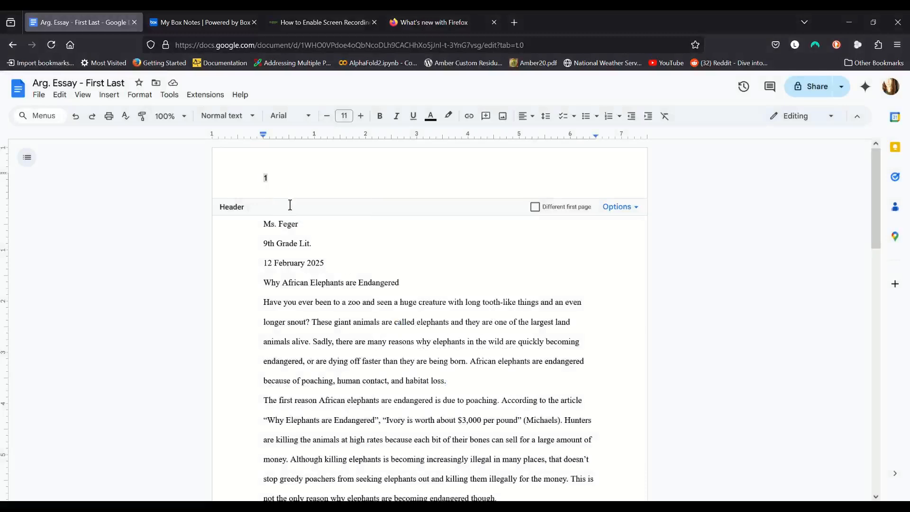
- Right-align the header's page number, insert "Last" and a space before it, and return to the body text
left_click(537, 121)
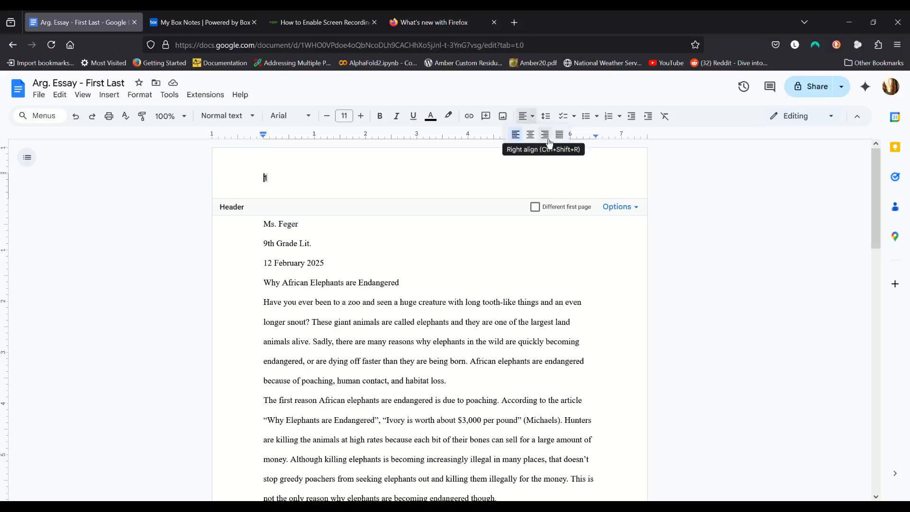
left_click(548, 138)
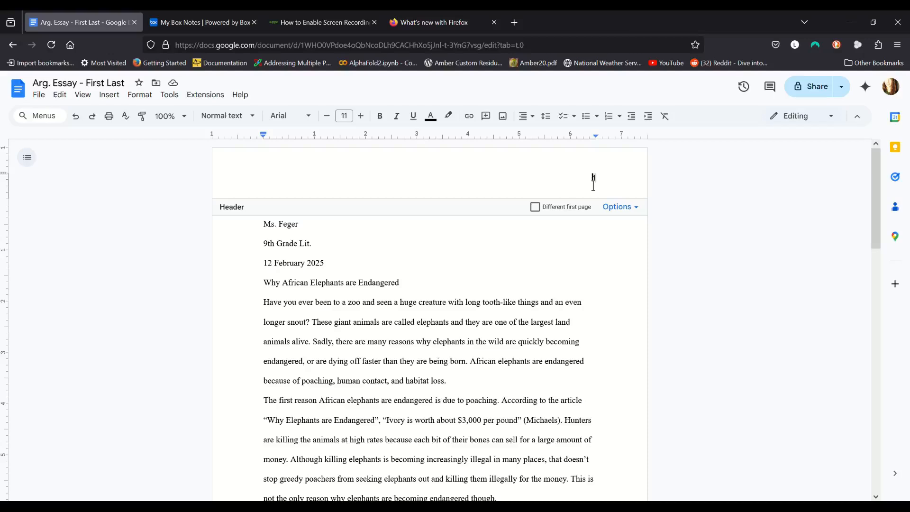
type("Last")
left_click(566, 242)
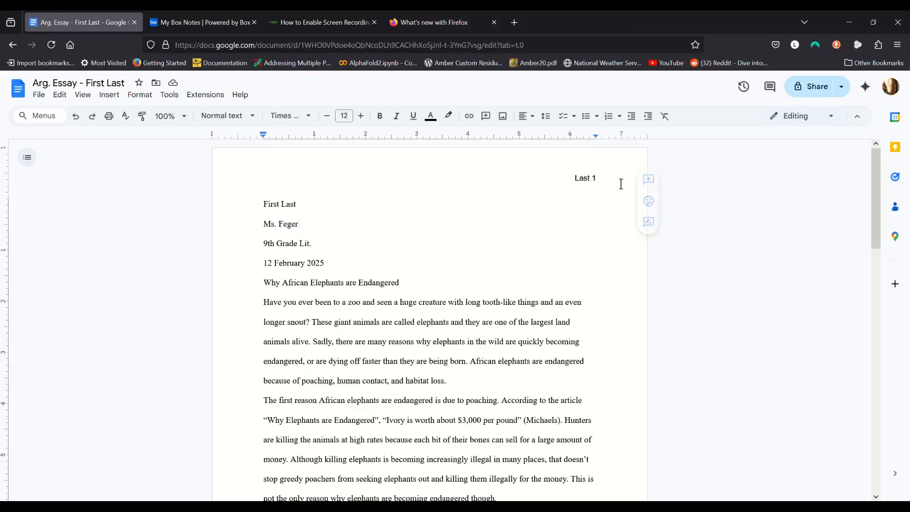
- Check the header's last name and page number on both pages of the essay
key("Up")
double_click(584, 186)
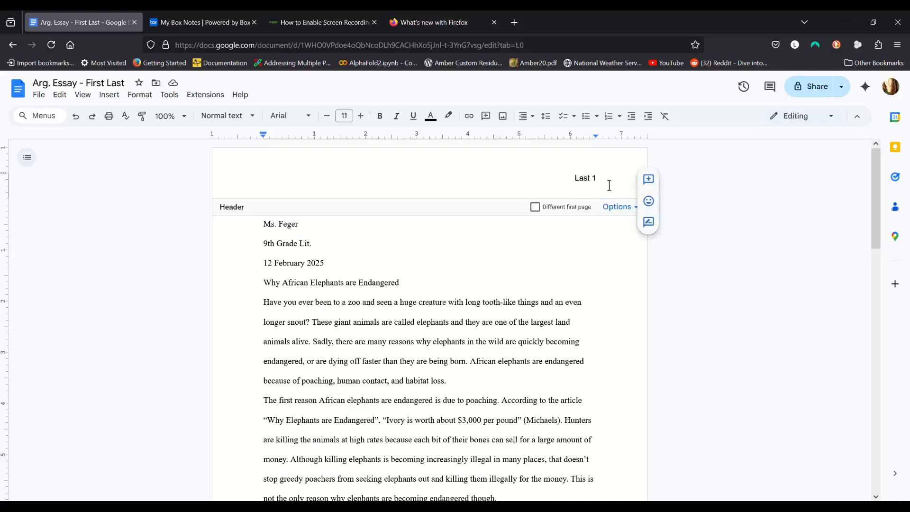
scroll(592, 247, "down", 5)
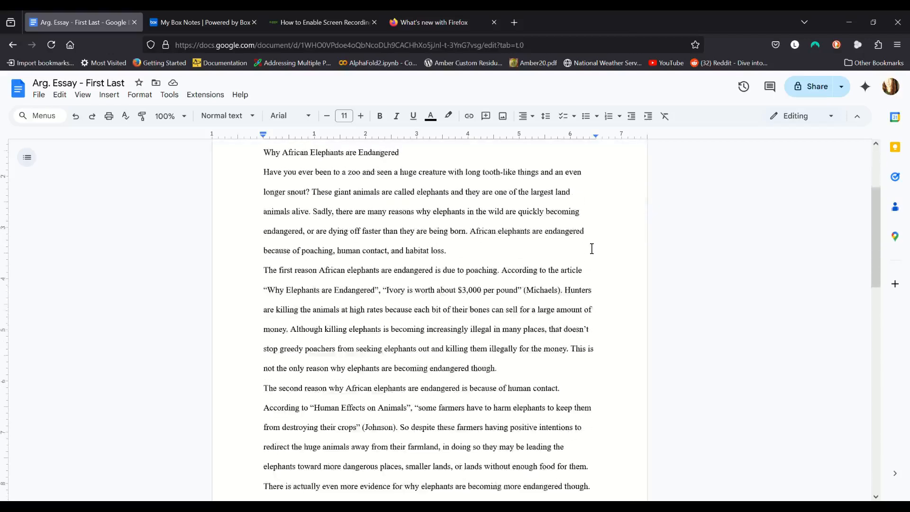
scroll(592, 249, "down", 6)
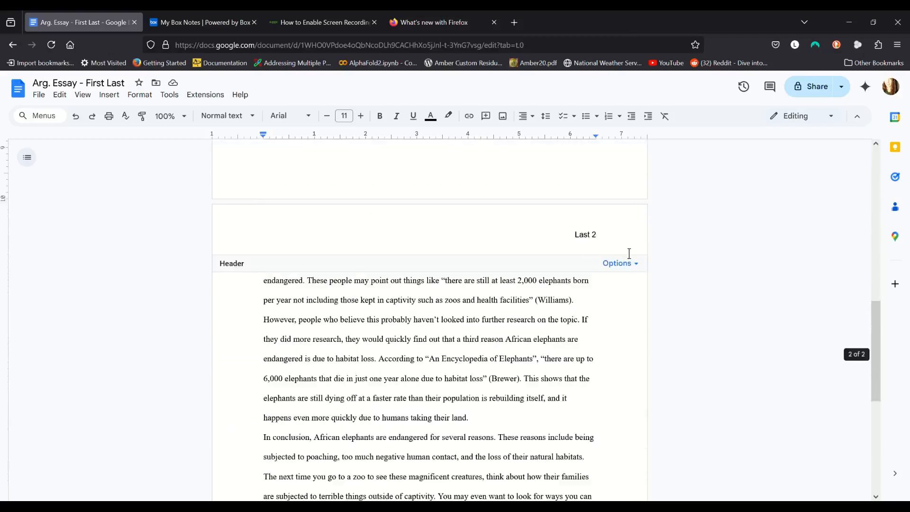
scroll(604, 247, "down", 6)
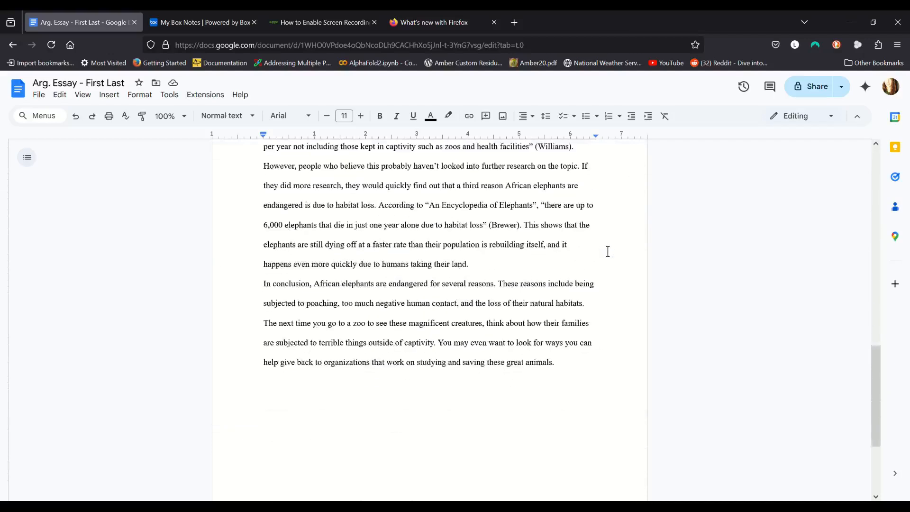
scroll(608, 251, "down", 1)
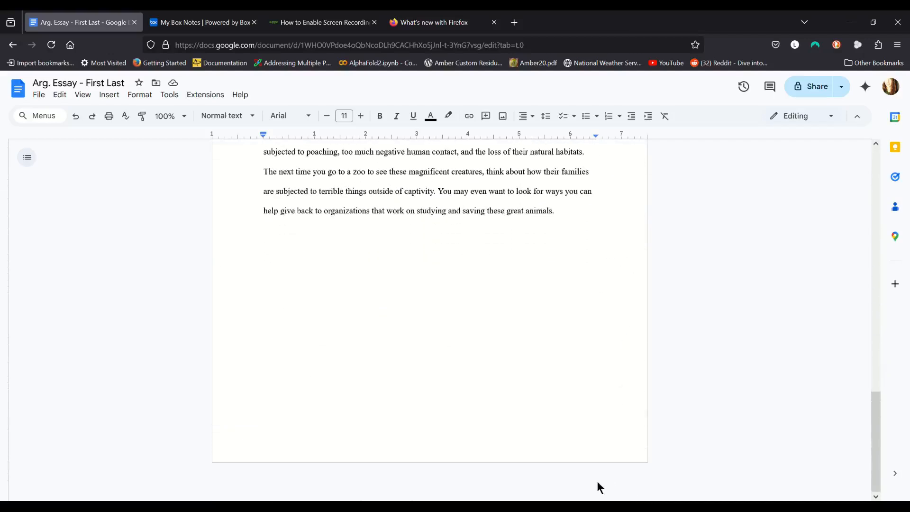
scroll(658, 345, "up", 8)
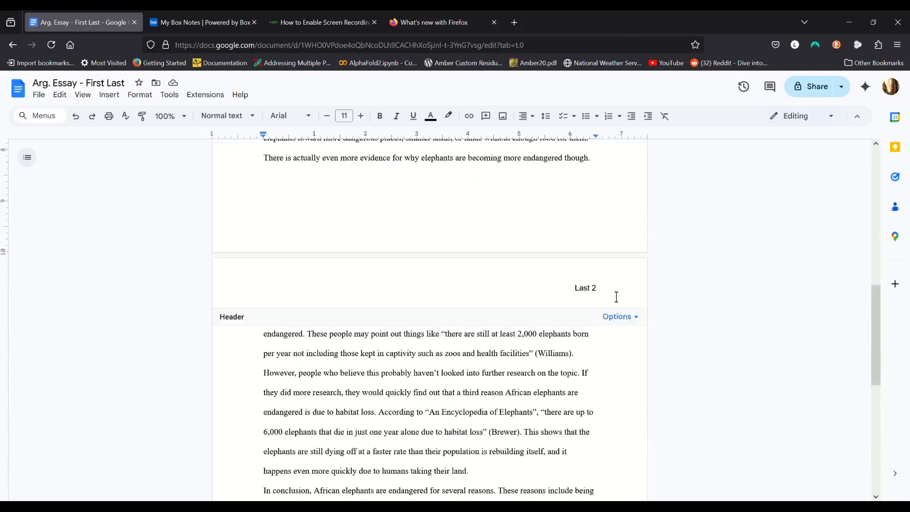
scroll(604, 301, "up", 10)
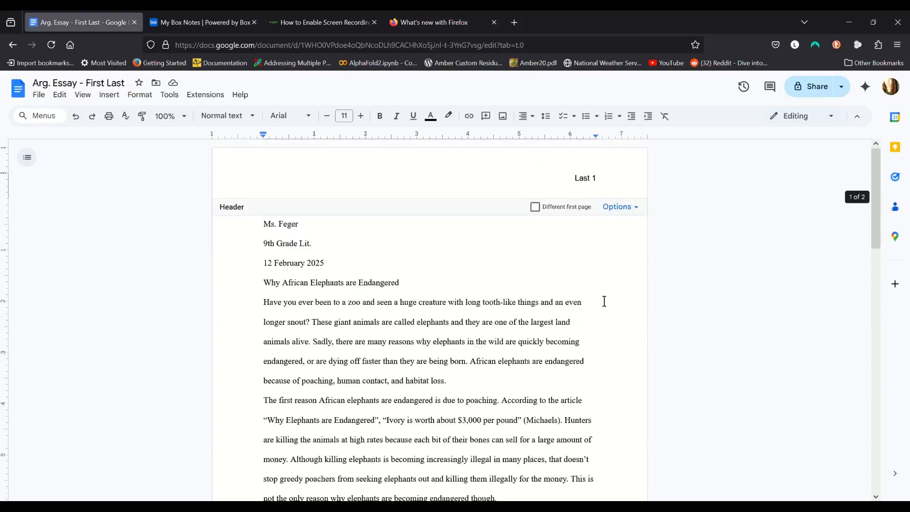
- Format the header's last name and page number in Times New Roman at size 12, and leave the header
left_click(578, 187)
left_click_drag(581, 186, 605, 178)
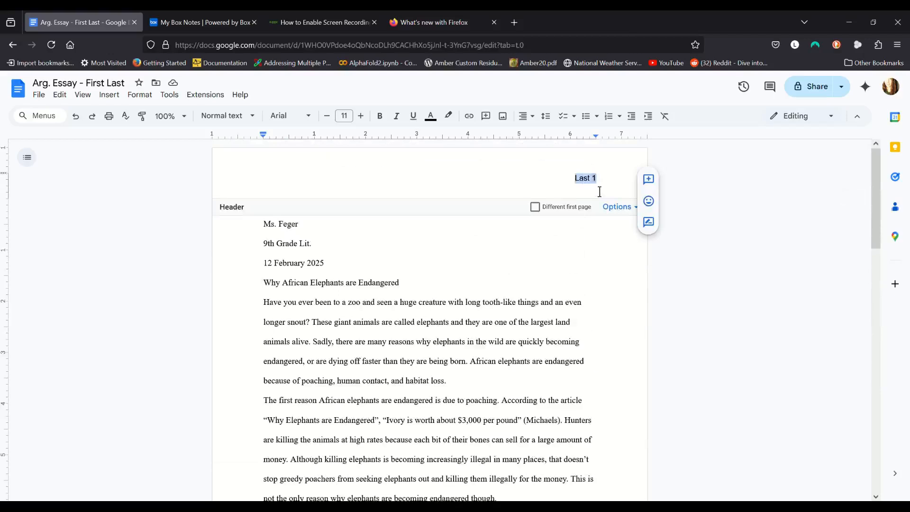
left_click(306, 119)
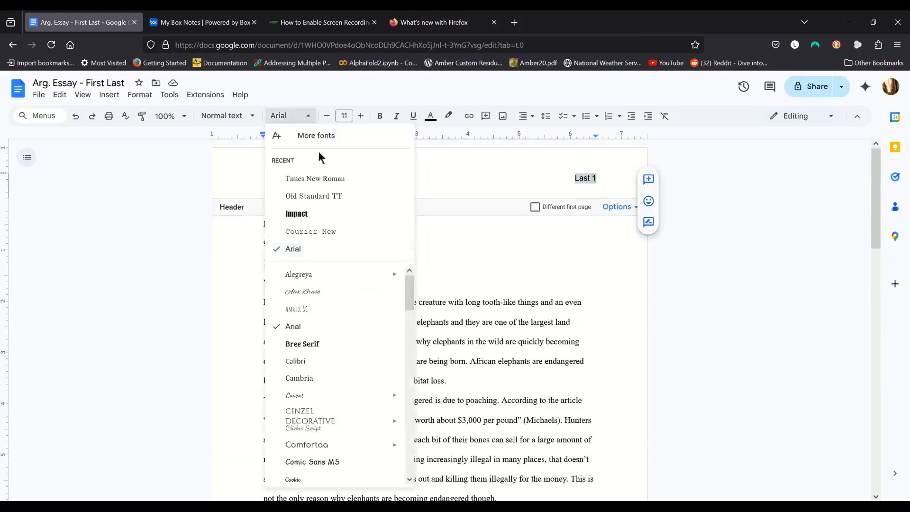
left_click(331, 181)
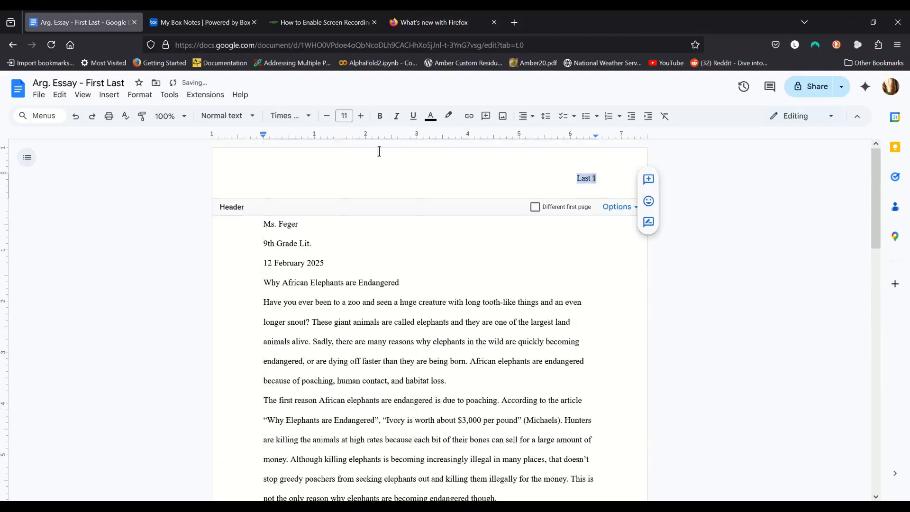
left_click(360, 116)
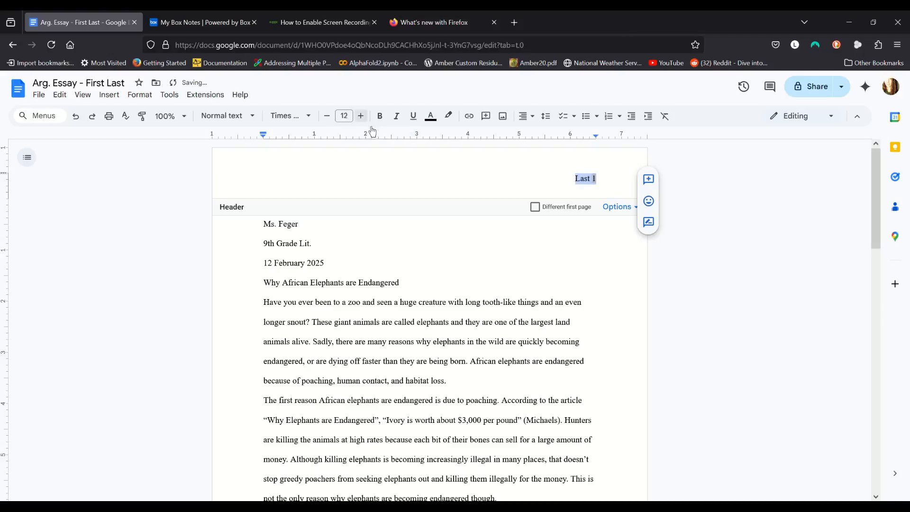
left_click(474, 237)
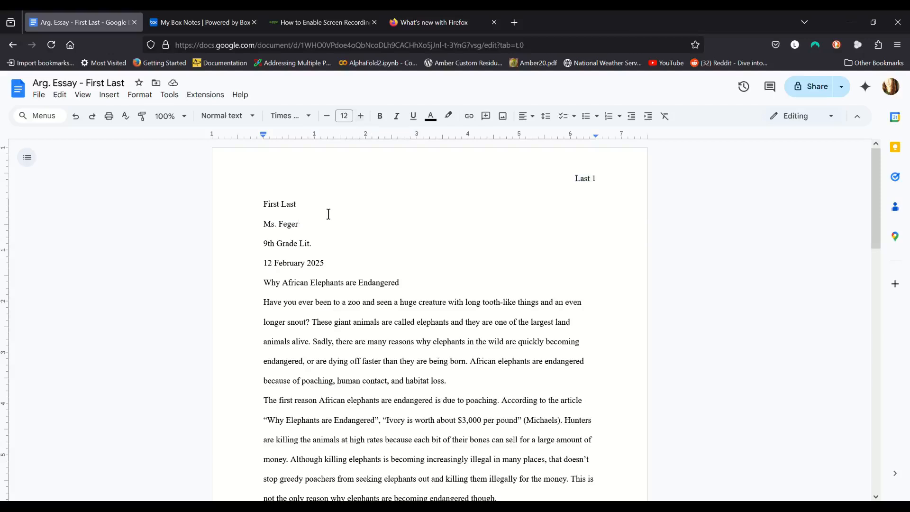
- Review the last name and page number header on both pages of the essay, and return to the body text
double_click(273, 213)
left_click(271, 212)
left_click(381, 176)
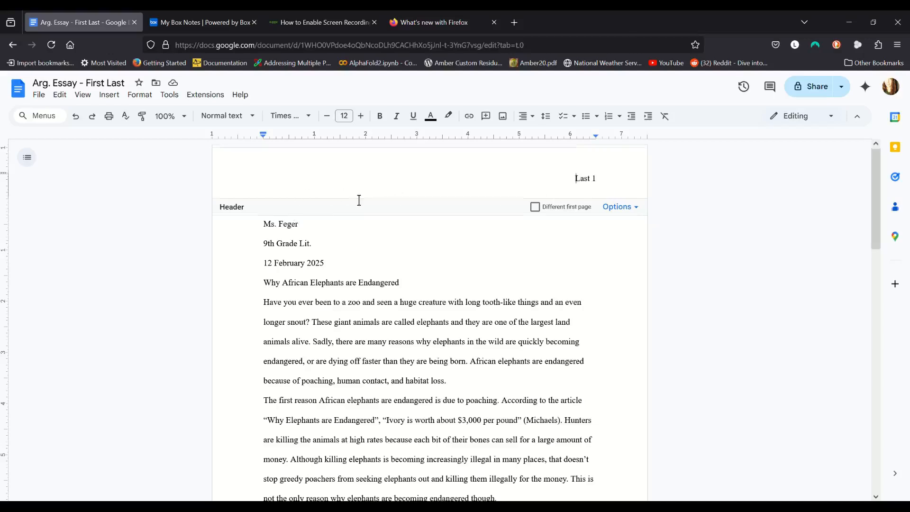
scroll(357, 199, "down", 15)
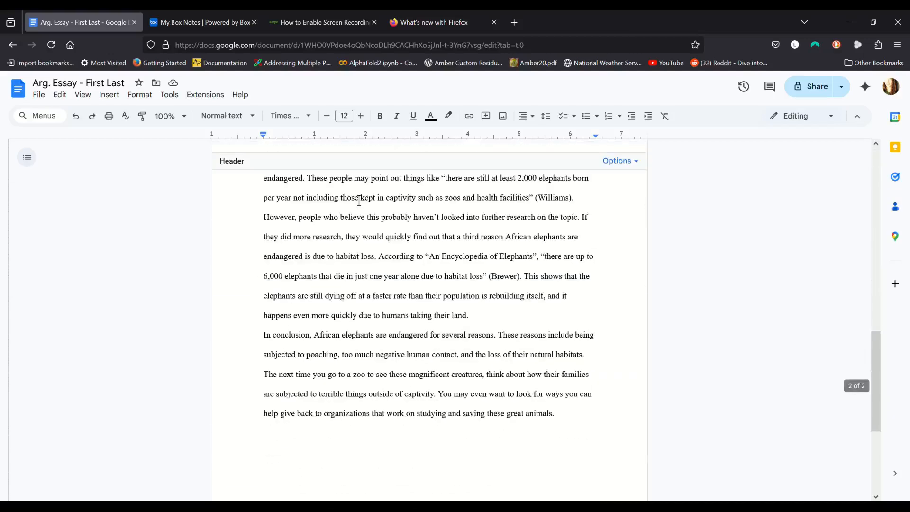
scroll(359, 199, "down", 3)
scroll(359, 199, "up", 4)
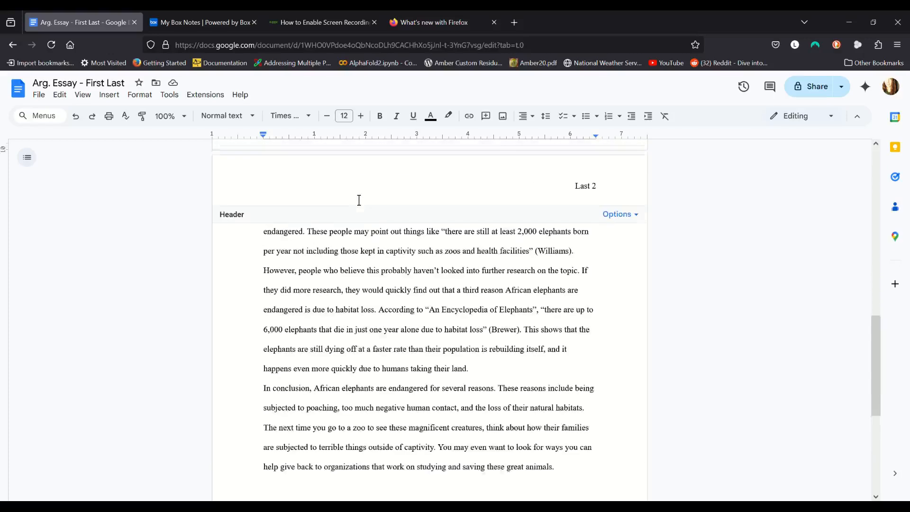
scroll(358, 199, "up", 10)
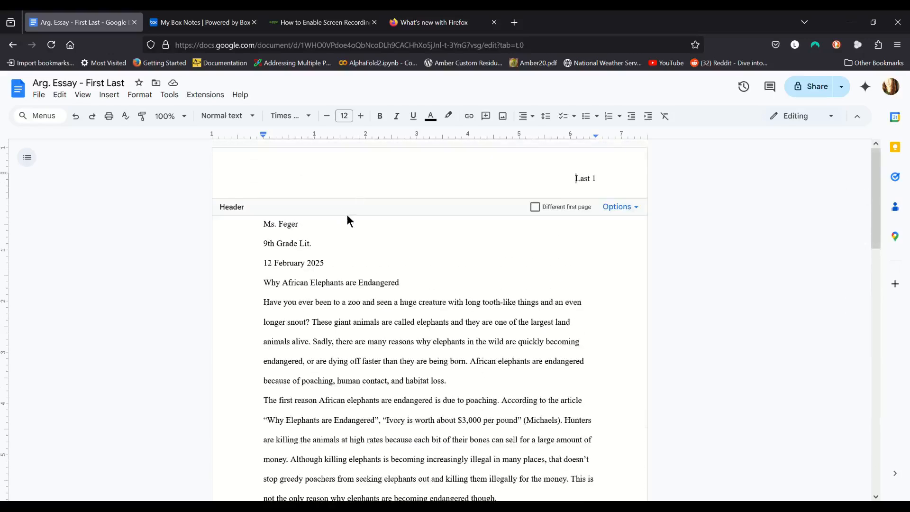
left_click(325, 246)
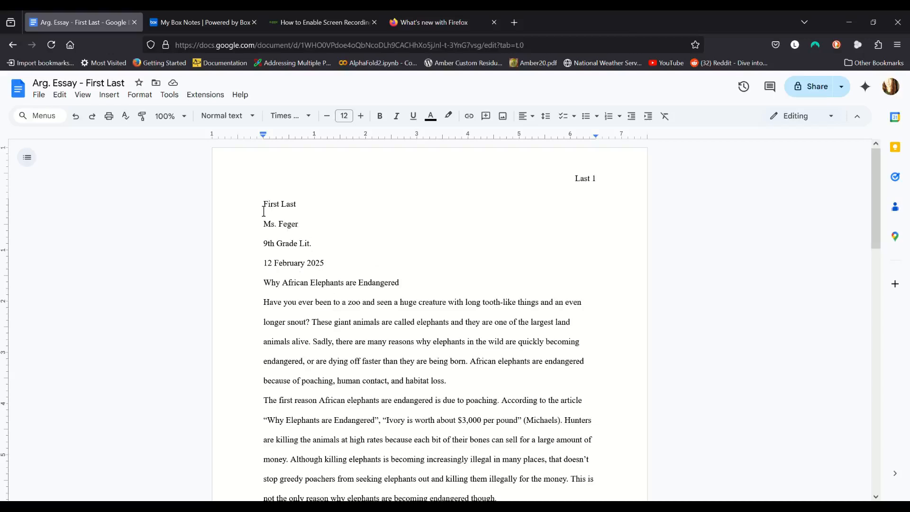
- Examine the four heading lines above the title: student name, teacher name, class and date
double_click(303, 187)
left_click(298, 230)
left_click(309, 214)
left_click(278, 237)
left_click(313, 235)
left_click(332, 264)
left_click_drag(264, 203, 338, 269)
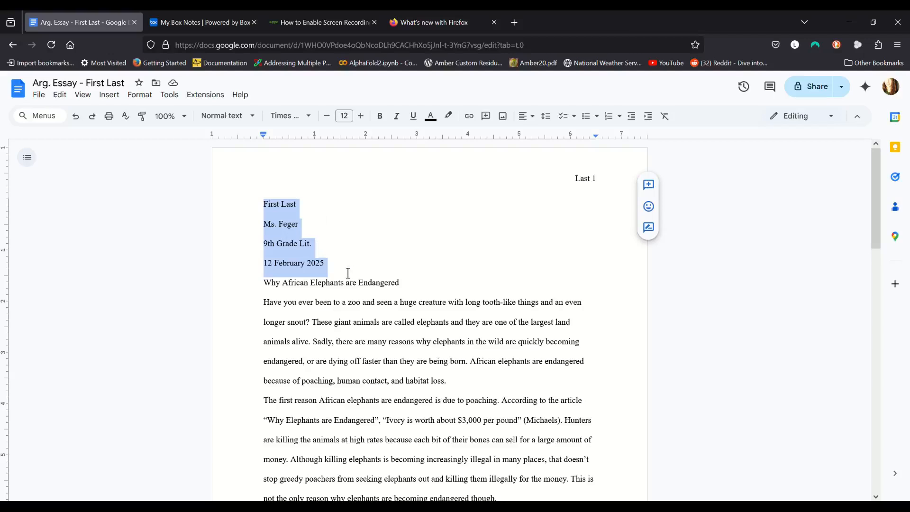
left_click(362, 263)
left_click(270, 288)
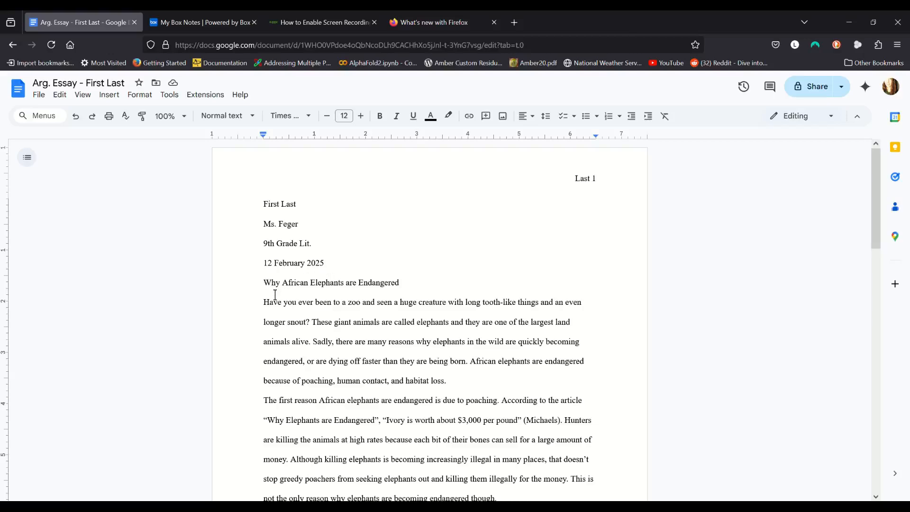
key("Return")
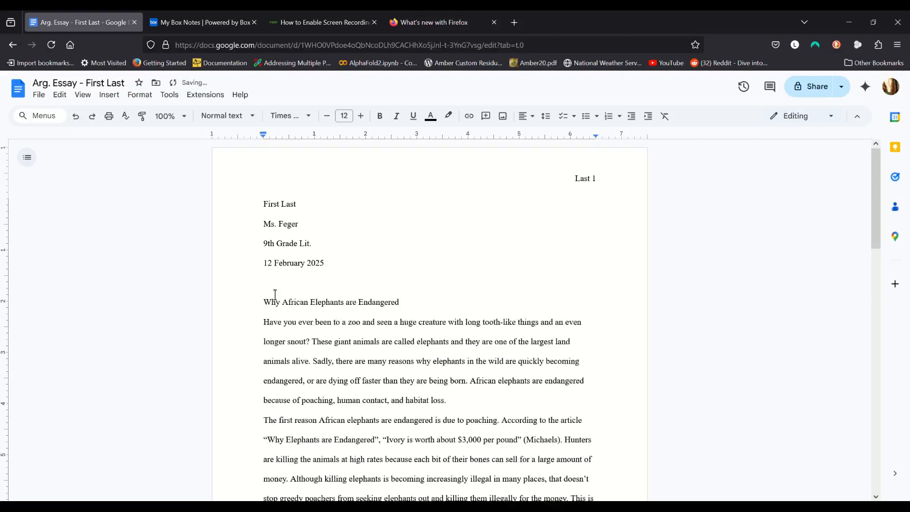
key("BackSpace")
key("BackSpace")
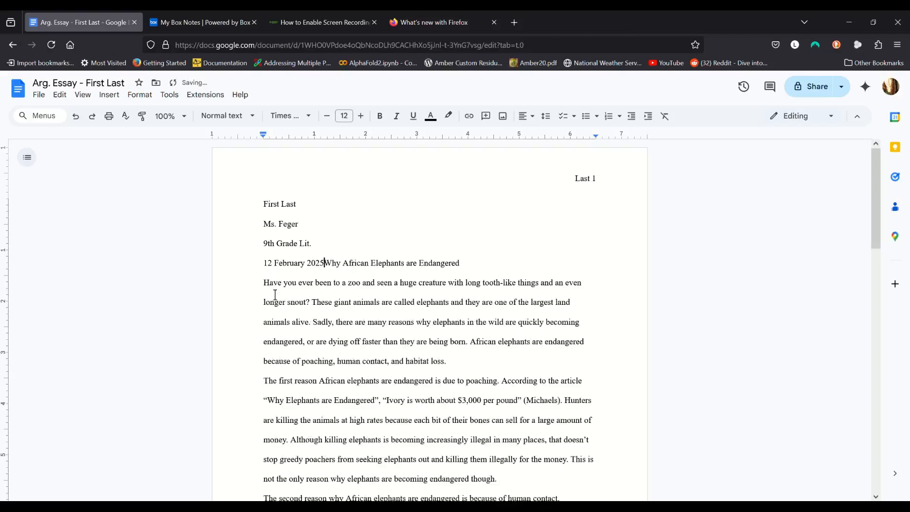
key("Return")
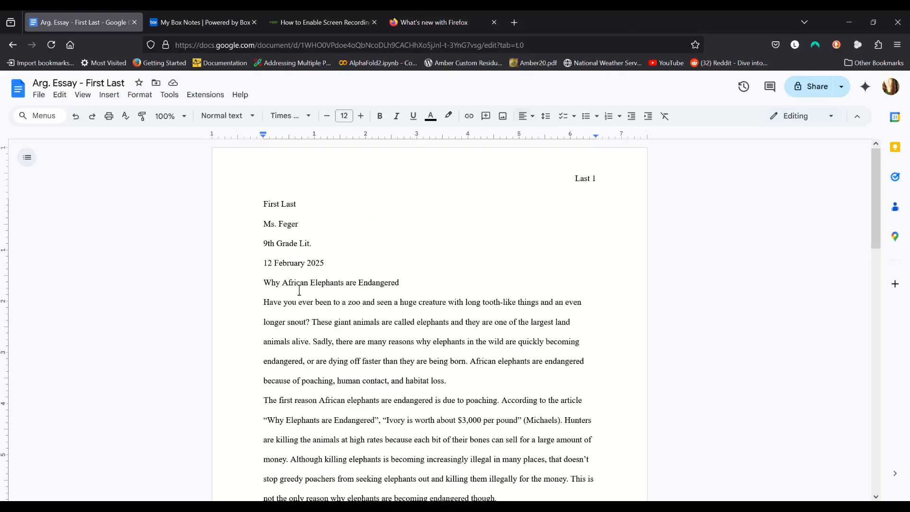
- Center-align the essay title "Why African Elephants are Endangered" and check its font and size
left_click(537, 126)
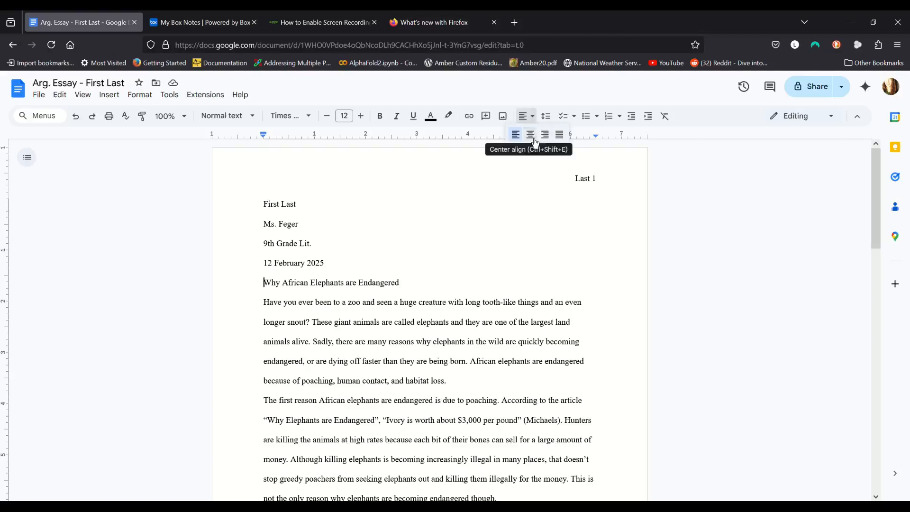
left_click(531, 136)
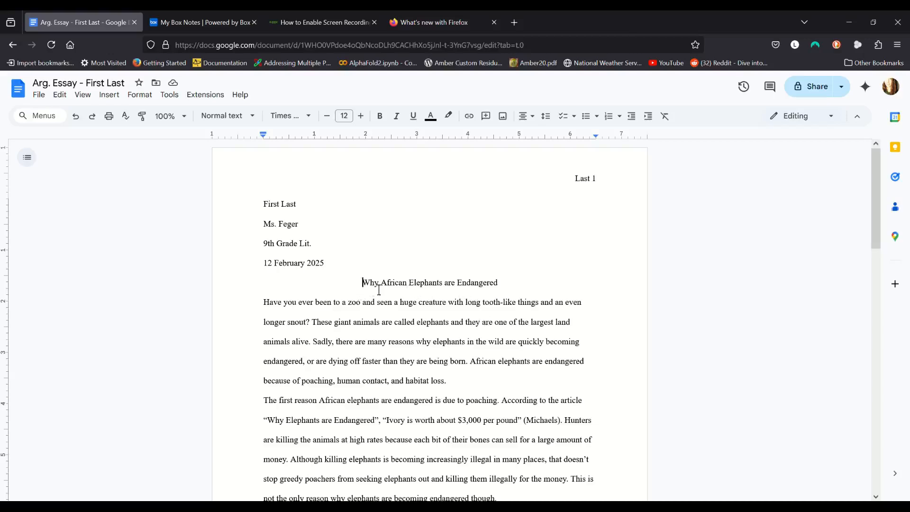
left_click_drag(451, 292, 460, 294)
double_click(454, 294)
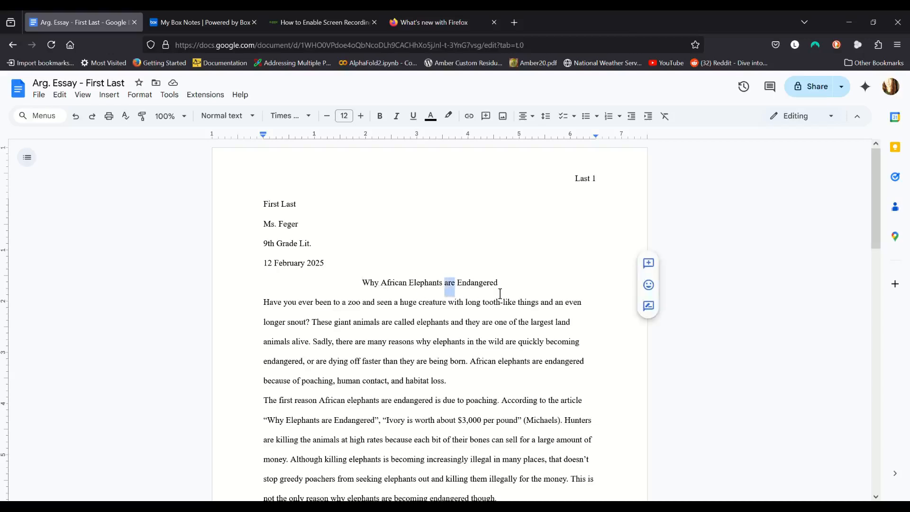
left_click(483, 282)
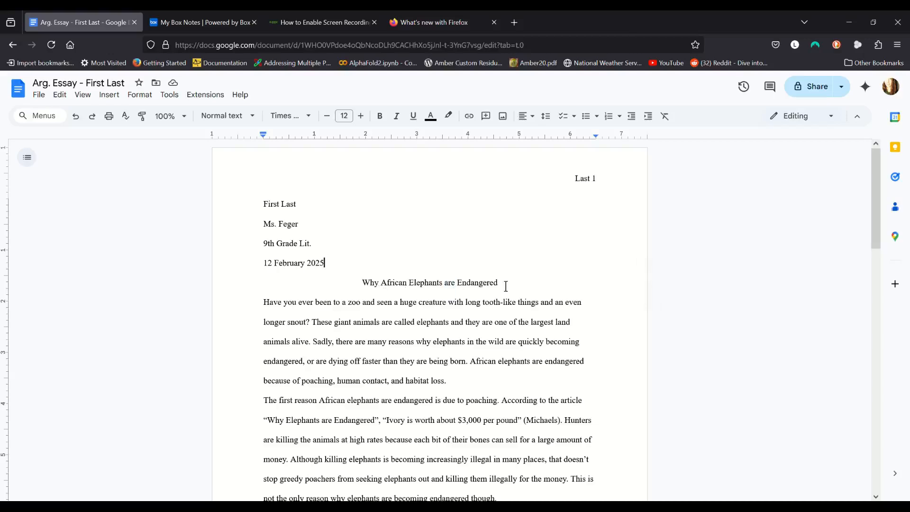
left_click_drag(509, 292, 370, 288)
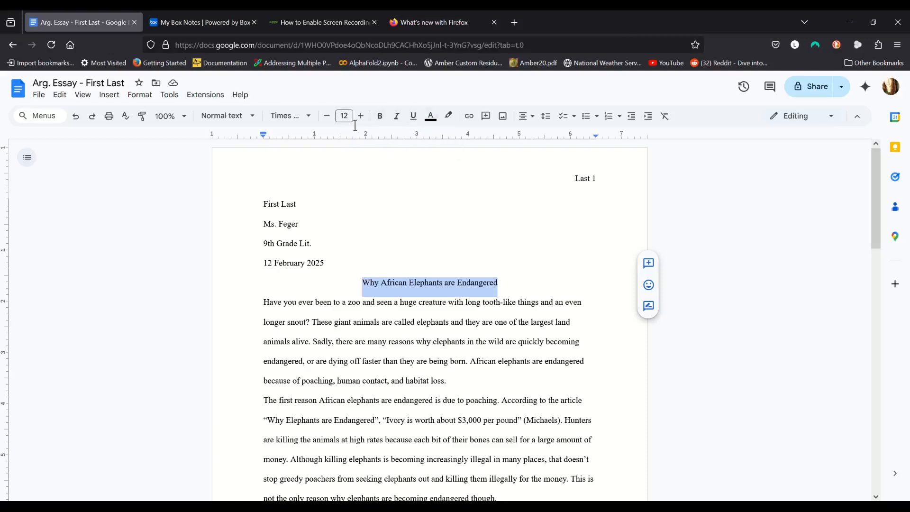
left_click(515, 297)
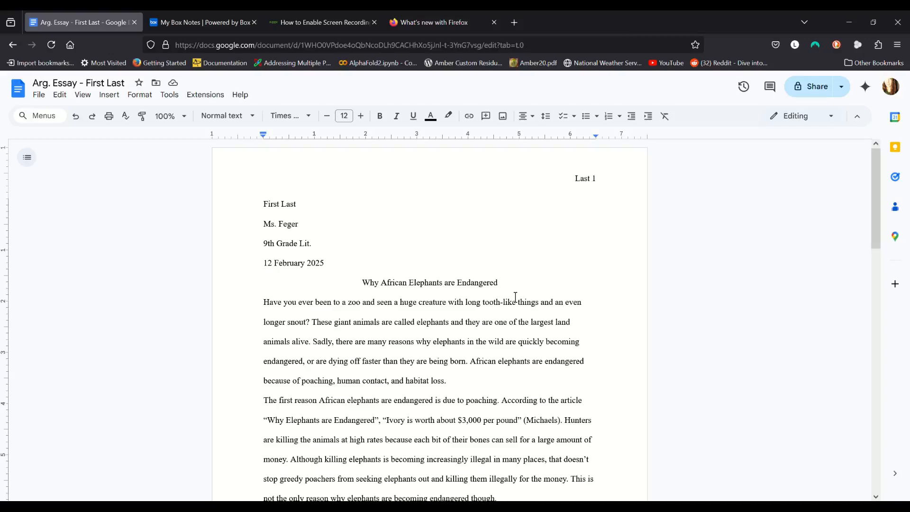
- Indent the first line of the introduction and of the two body paragraphs on the first and second reasons
scroll(362, 295, "down", 4)
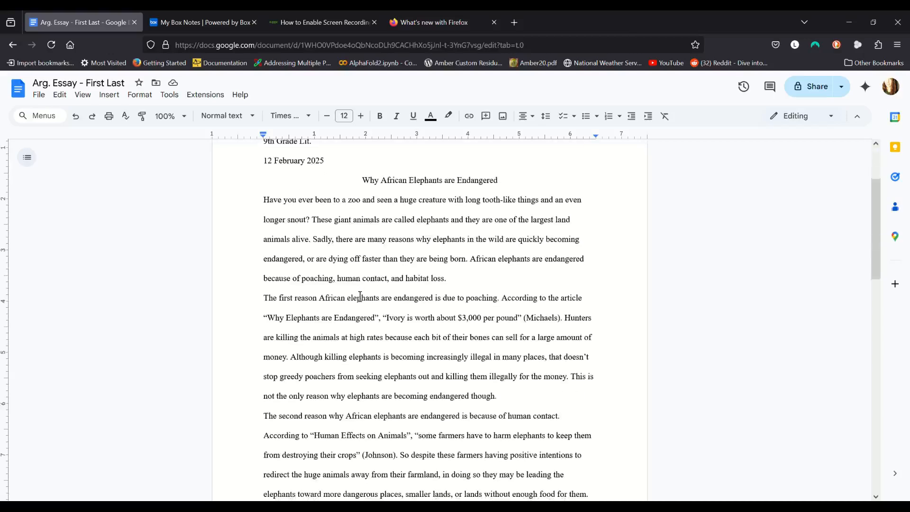
scroll(362, 295, "down", 9)
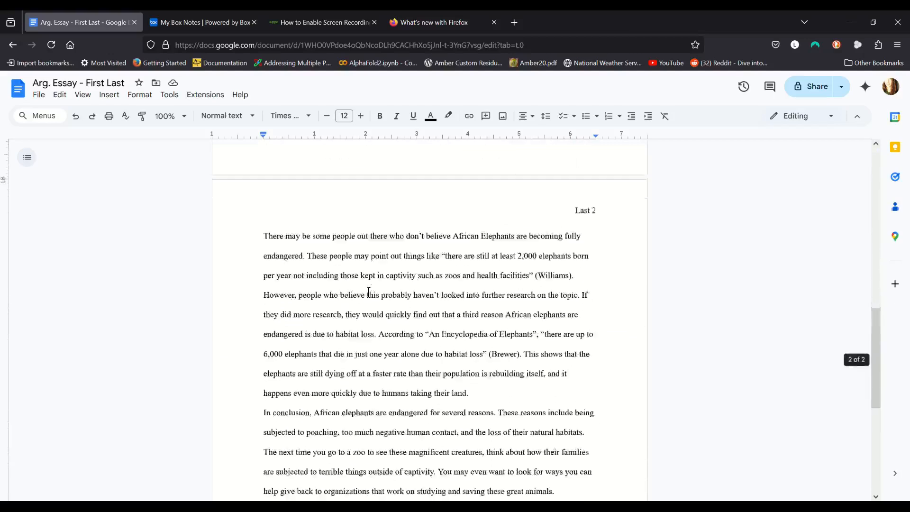
scroll(370, 291, "down", 2)
scroll(372, 290, "up", 15)
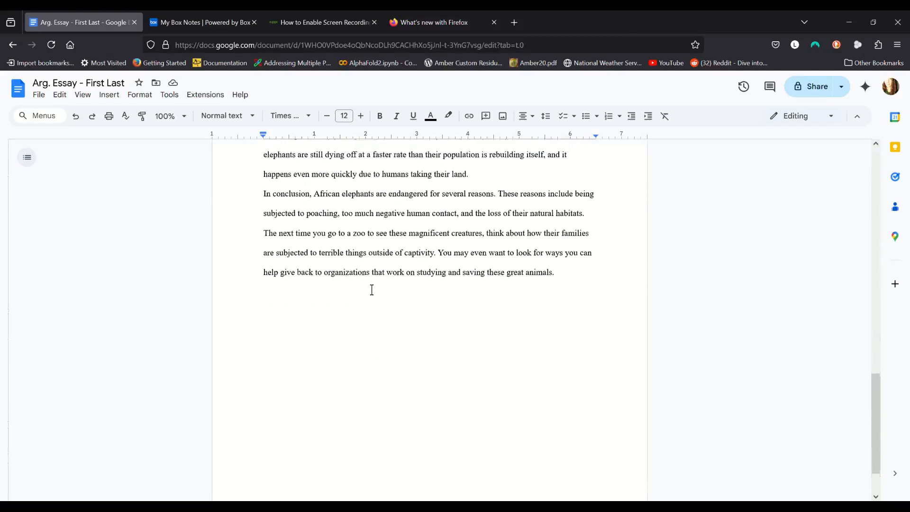
scroll(372, 290, "up", 2)
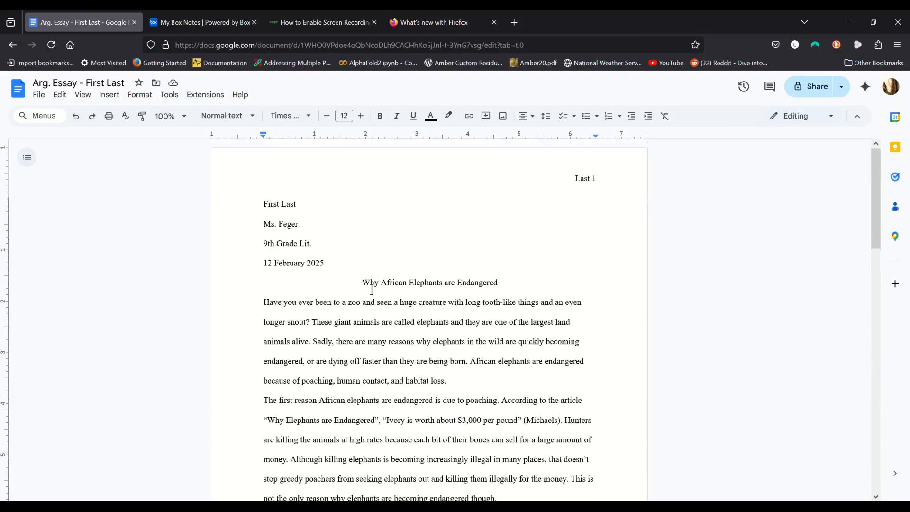
scroll(371, 290, "down", 1)
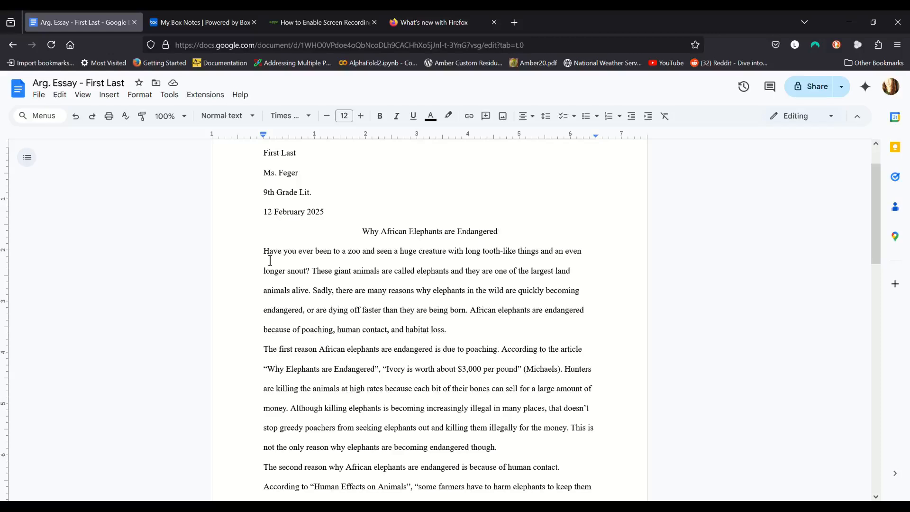
scroll(270, 260, "down", 2)
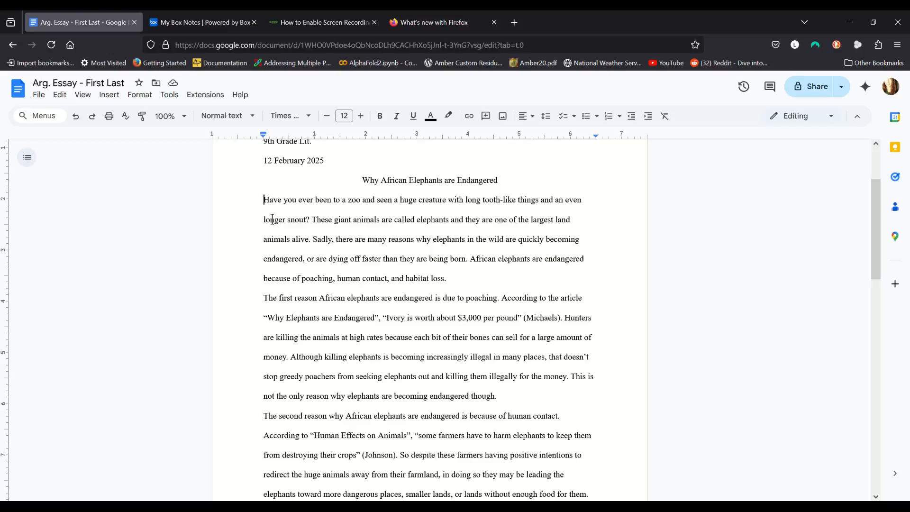
key("Tab")
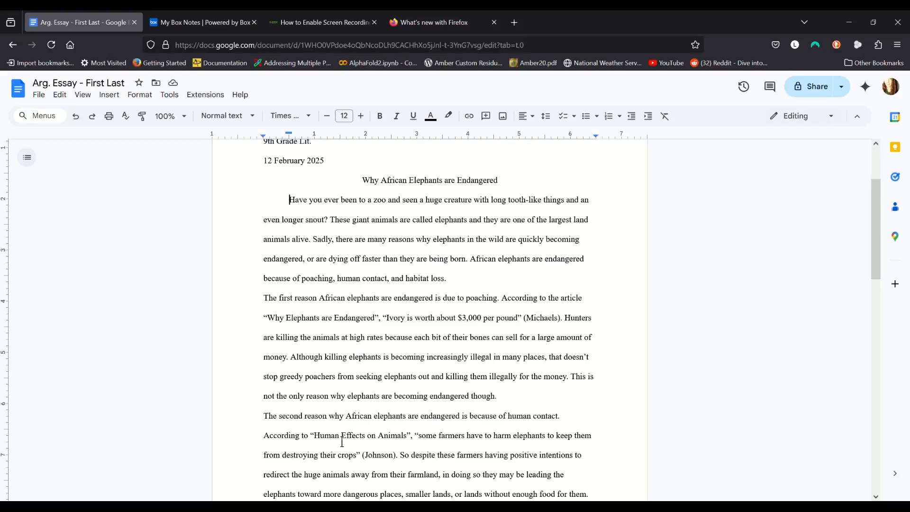
left_click(273, 308)
key("Tab")
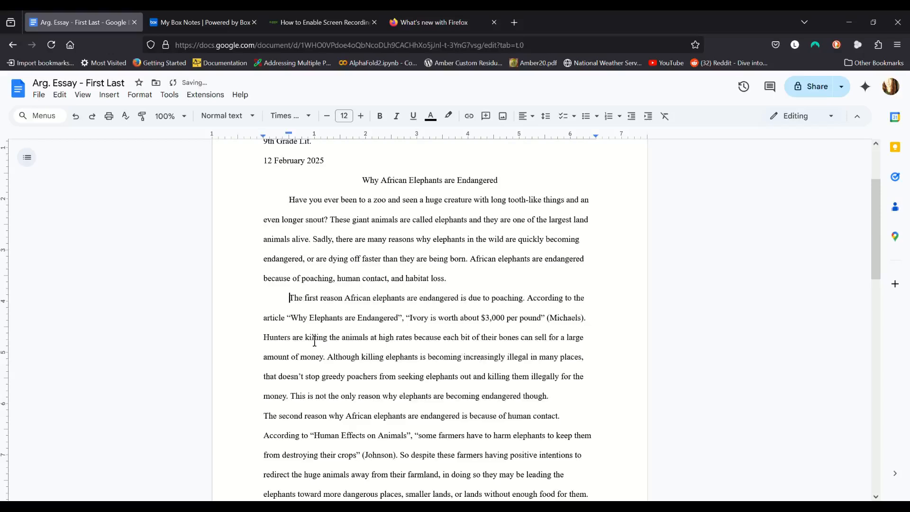
left_click(272, 421)
key("Tab")
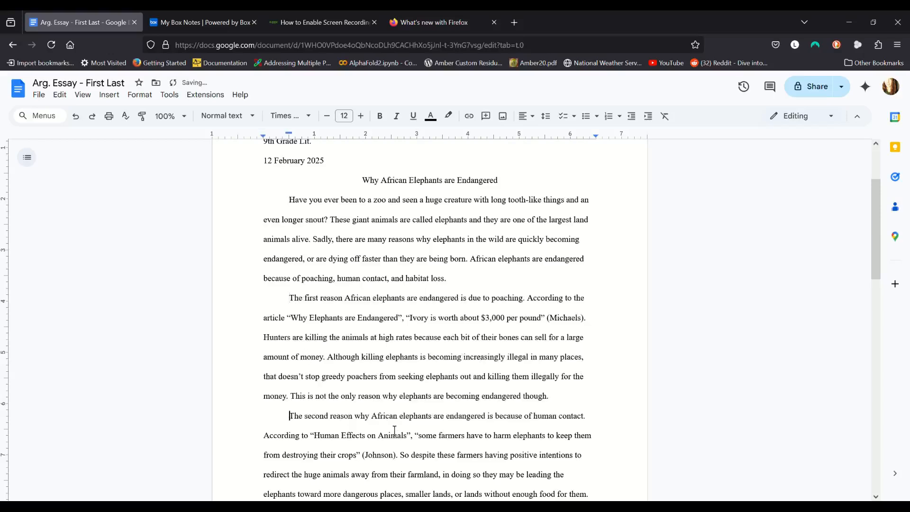
- Indent the first line of the counterargument paragraph on page 2 and of the conclusion paragraph
scroll(320, 413, "down", 3)
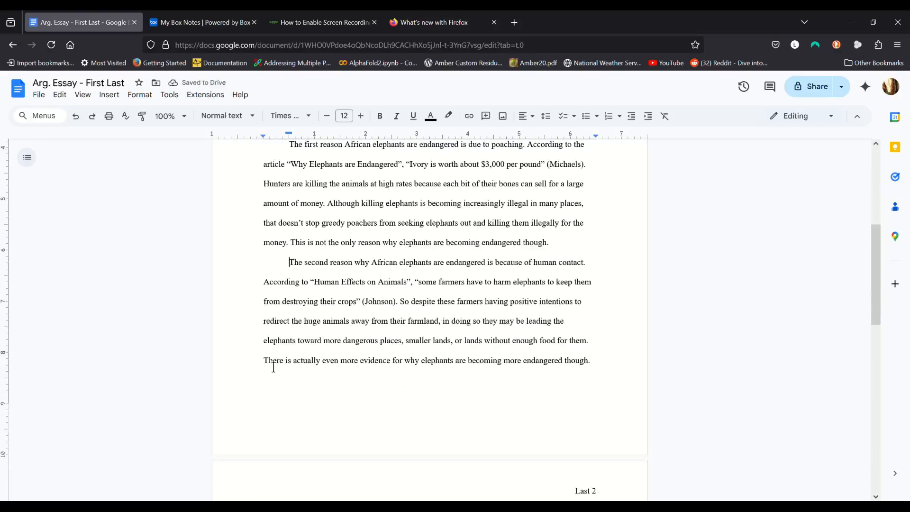
scroll(280, 377, "down", 1)
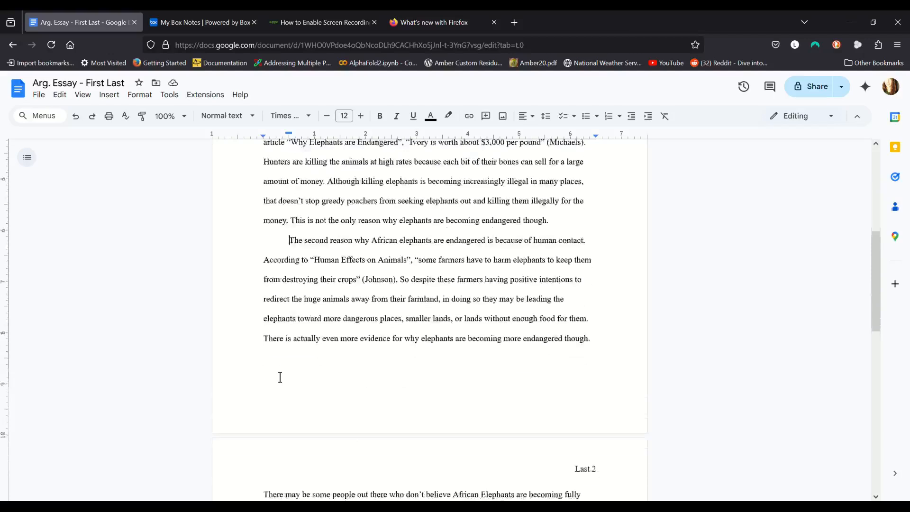
scroll(280, 377, "down", 3)
key("ctrl+Down")
key("Tab")
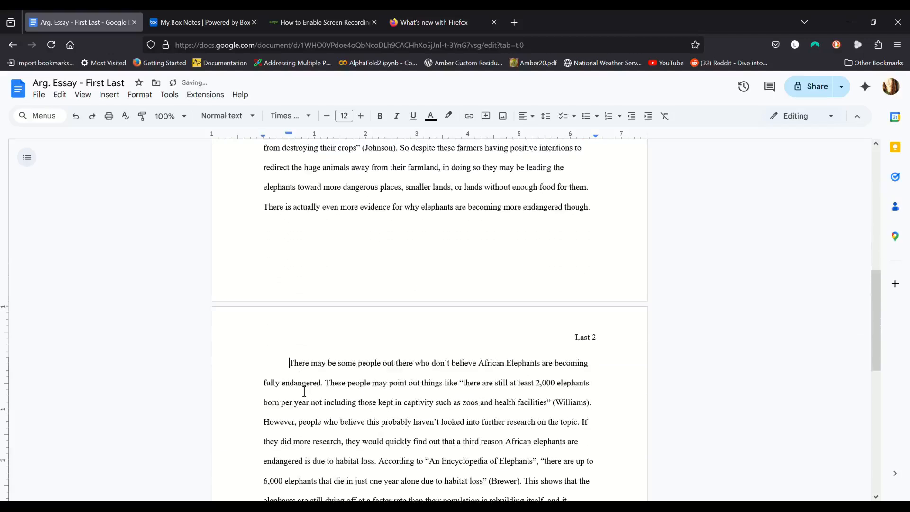
scroll(304, 392, "down", 3)
key("ctrl+Down")
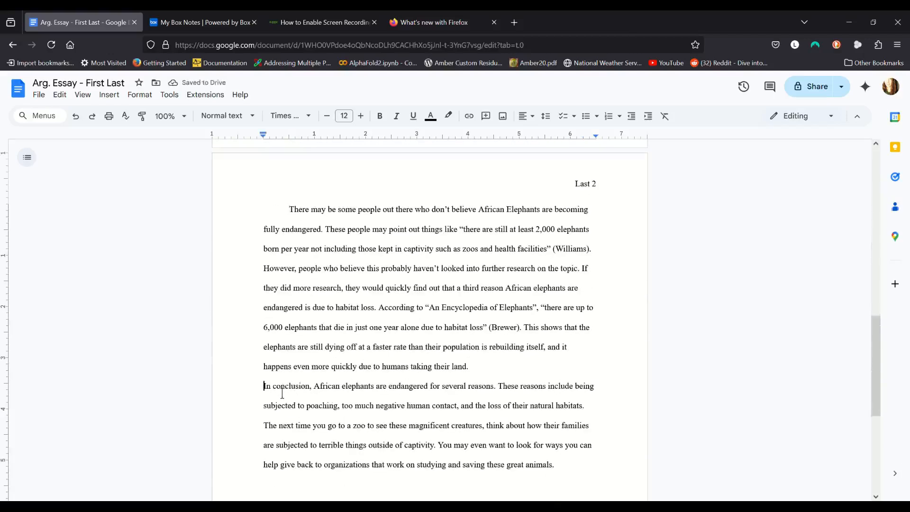
key("Tab")
- Review the first-line indents of all paragraphs across both pages of the essay
scroll(388, 395, "down", 4)
scroll(388, 395, "up", 3)
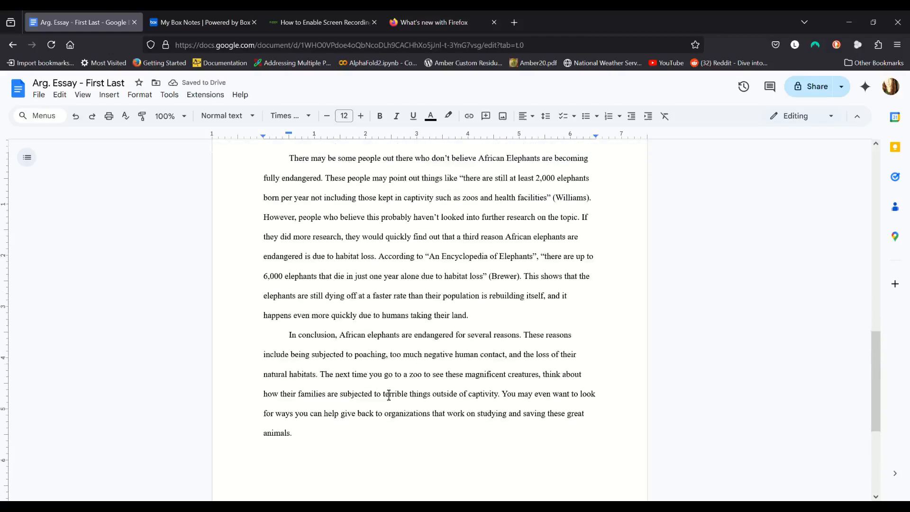
scroll(389, 395, "up", 4)
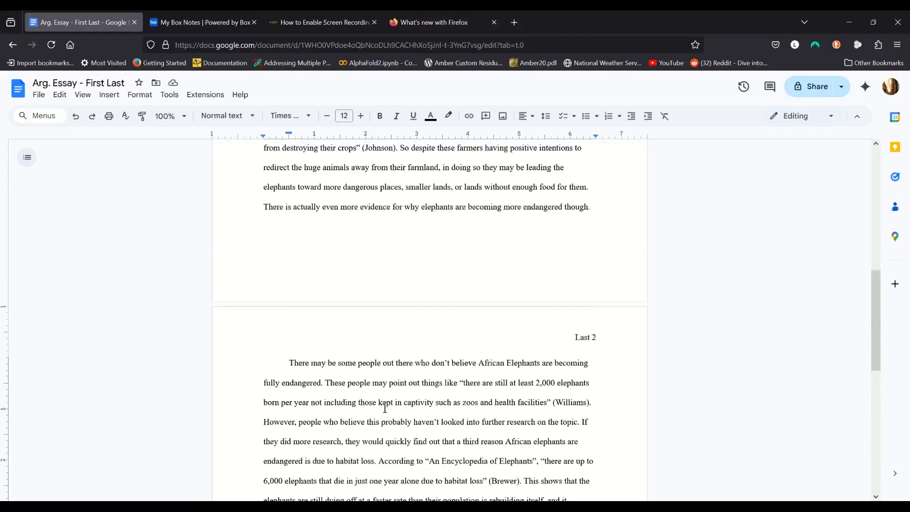
scroll(385, 407, "up", 5)
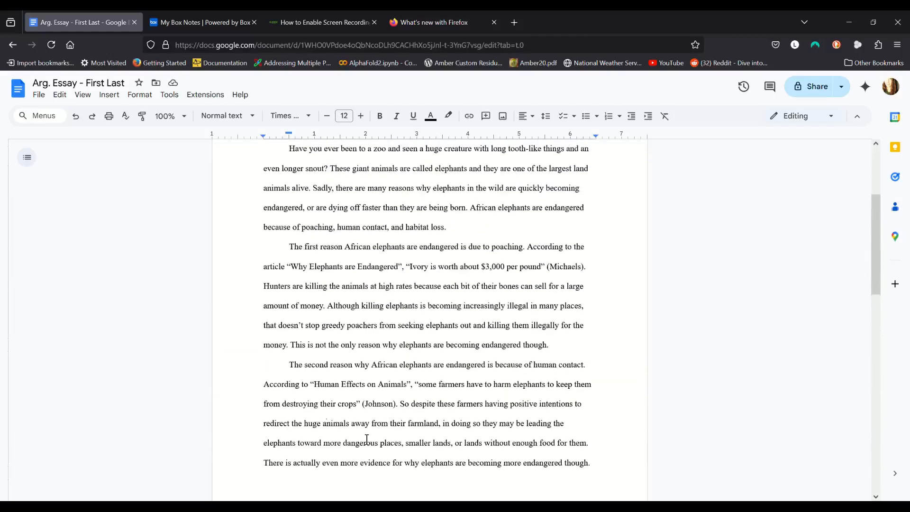
scroll(379, 426, "up", 2)
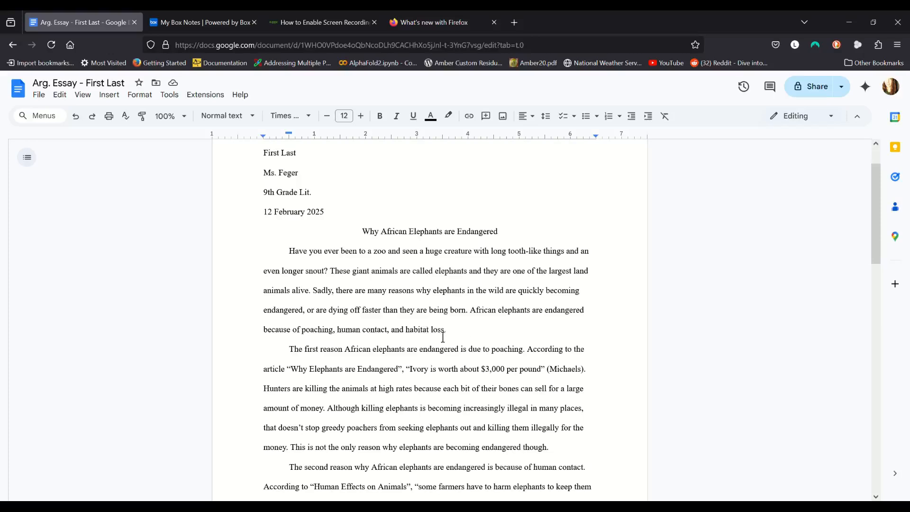
left_click(458, 336)
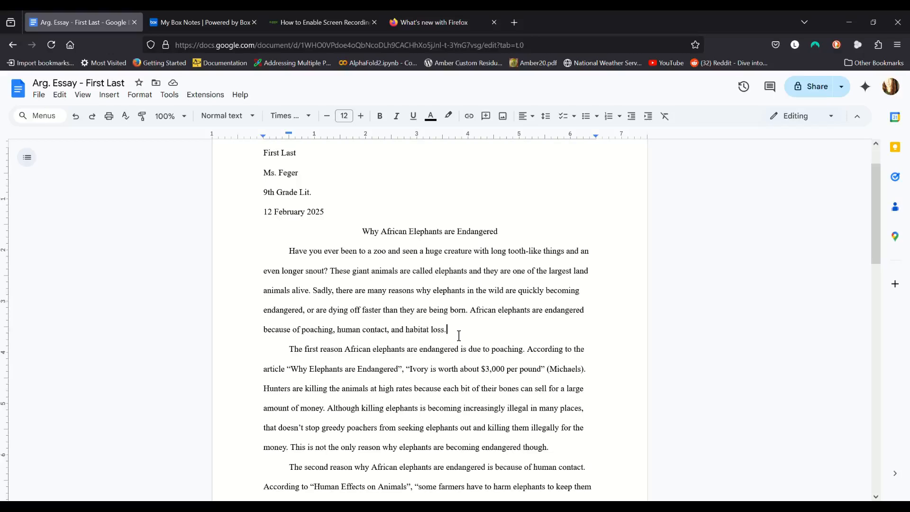
scroll(459, 336, "down", 2)
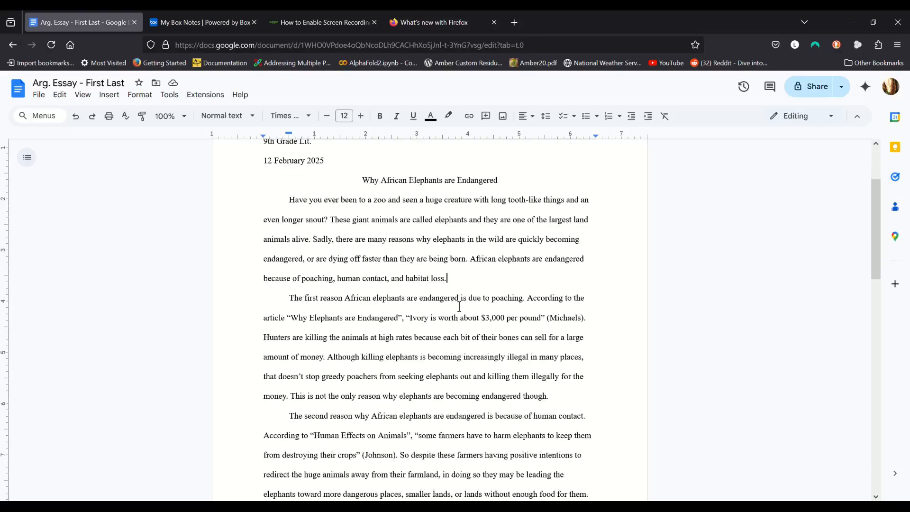
- Try adding blank lines after the introduction and the first-reason paragraph, and remove them again
key("Return")
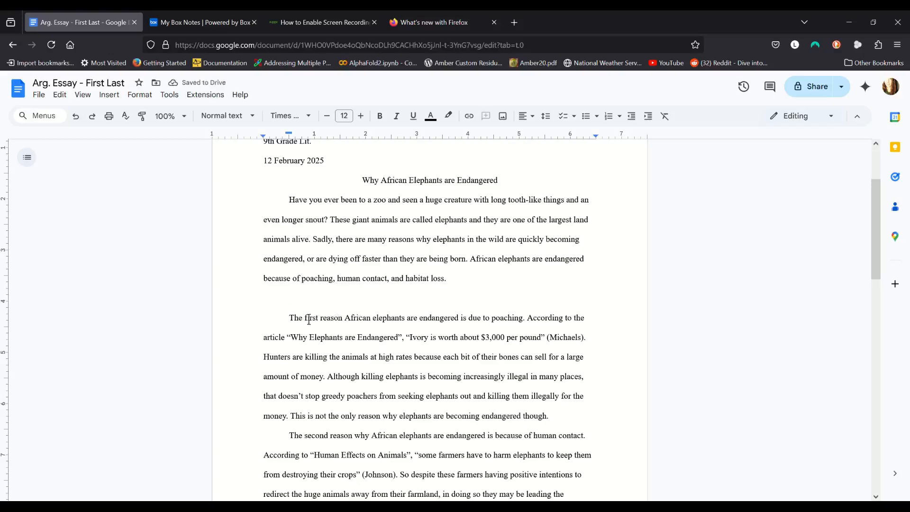
left_click(559, 421)
key("Return")
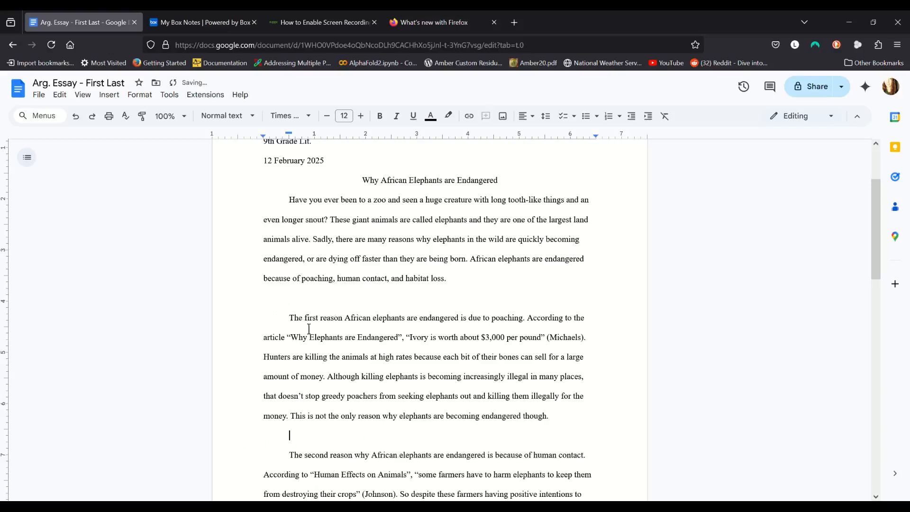
key("BackSpace")
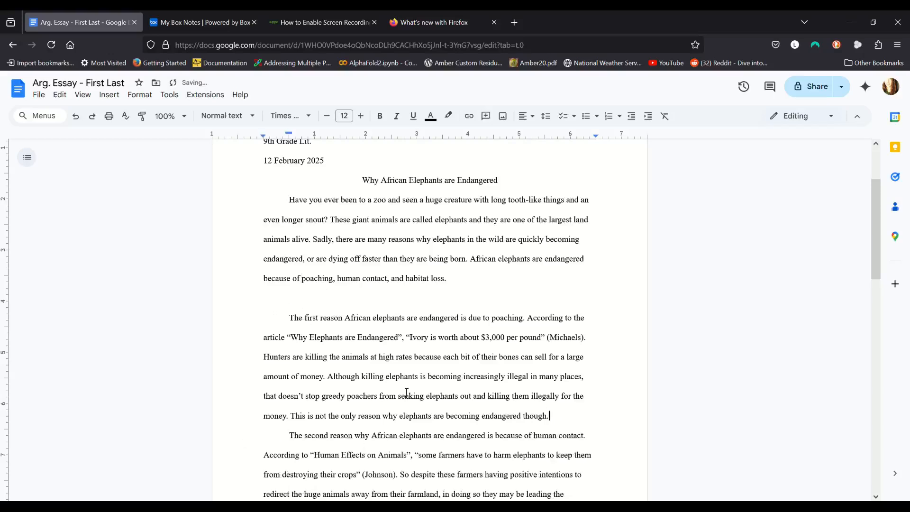
left_click(391, 309)
key("BackSpace")
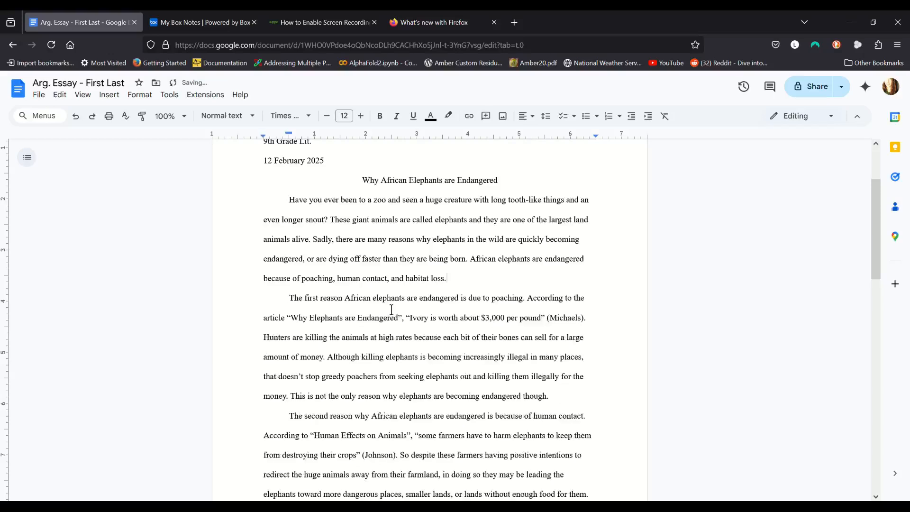
- Center-align all essay paragraphs from the introduction through the conclusion
left_click(296, 307)
left_click_drag(287, 199, 530, 392)
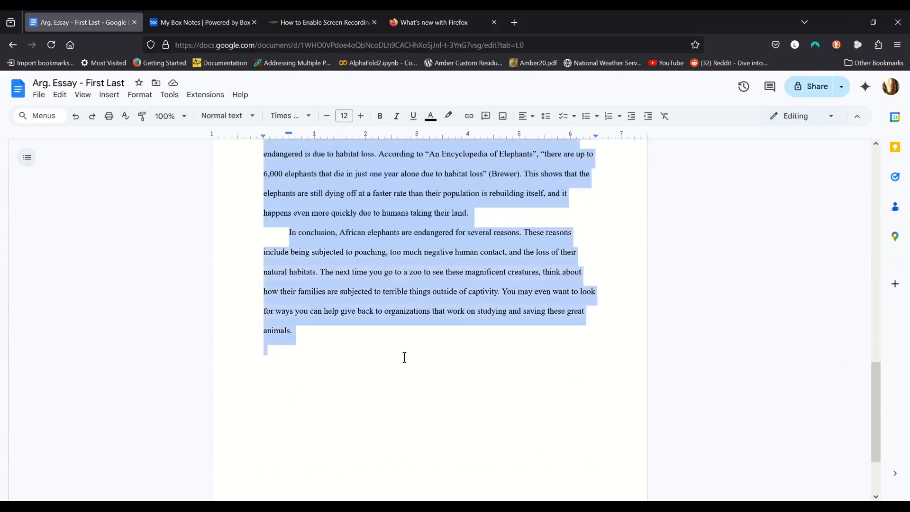
scroll(404, 357, "up", 10)
scroll(404, 357, "up", 2)
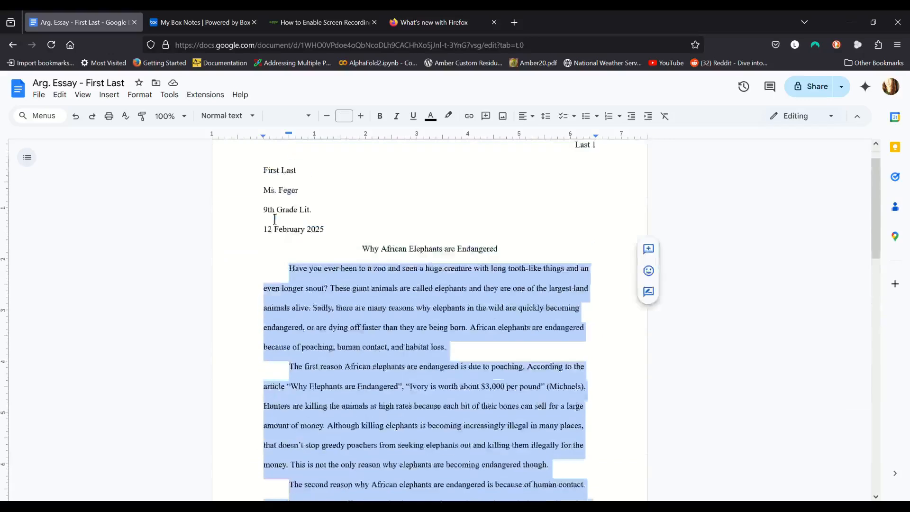
scroll(278, 223, "up", 3)
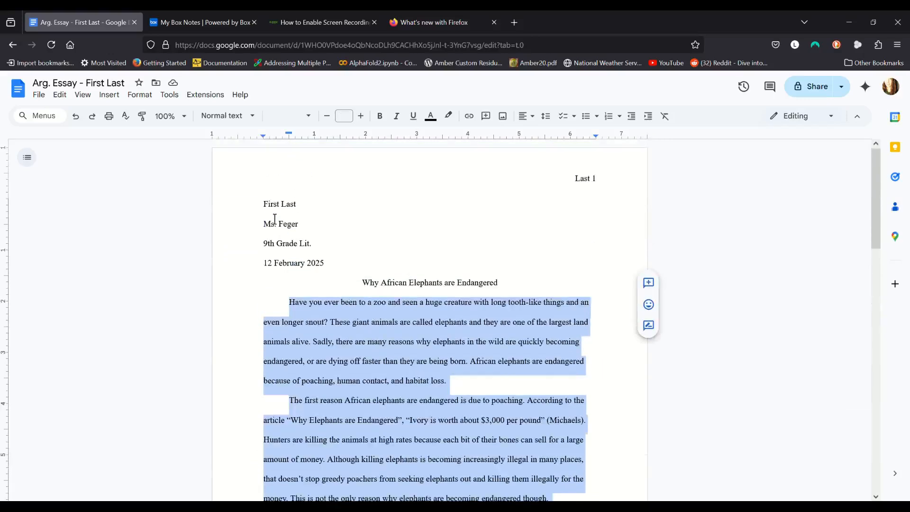
left_click(526, 116)
left_click(530, 135)
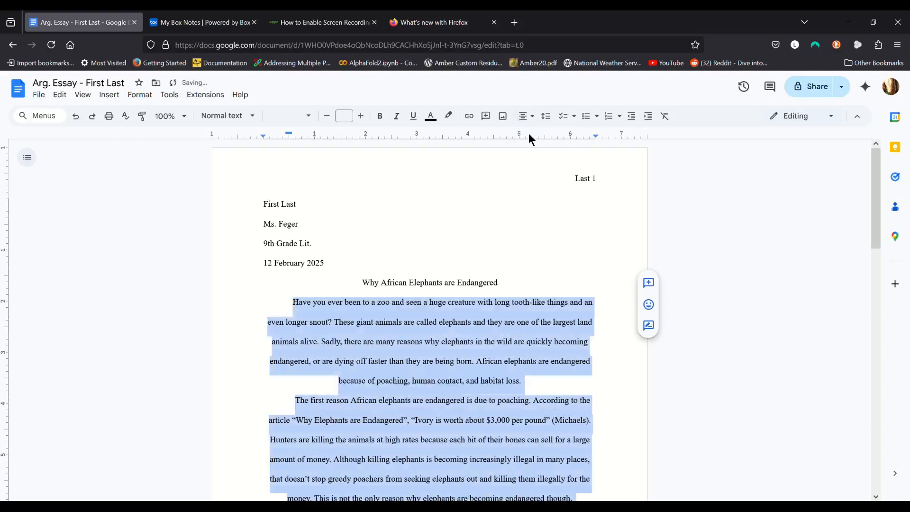
scroll(534, 280, "down", 5)
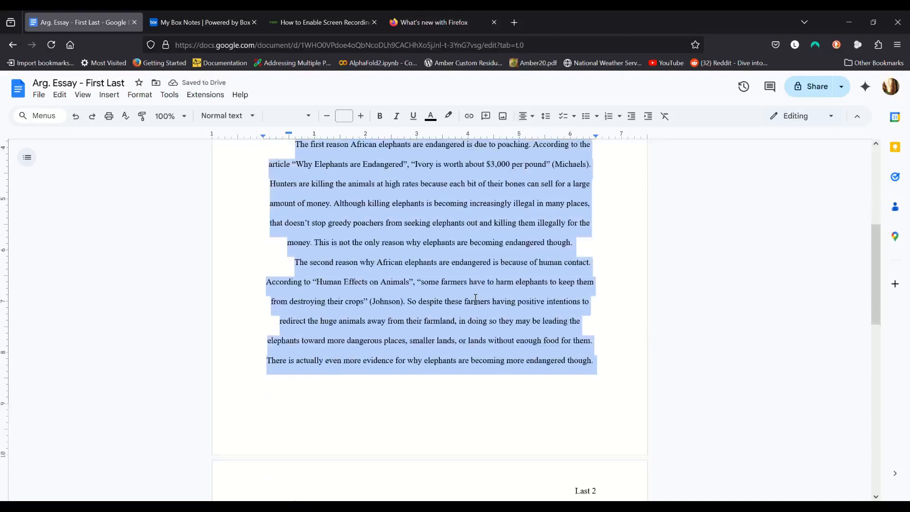
- Restore left alignment on all essay paragraphs below the title
scroll(448, 284, "up", 3)
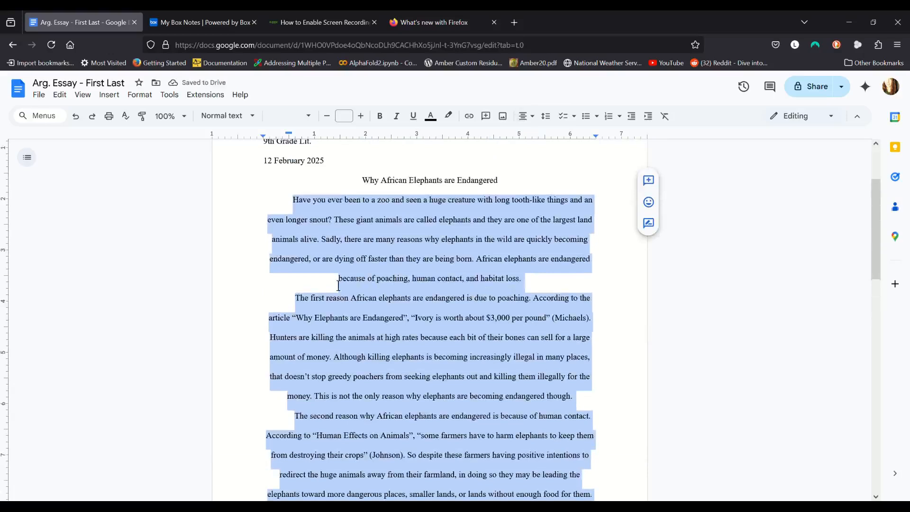
left_click(525, 115)
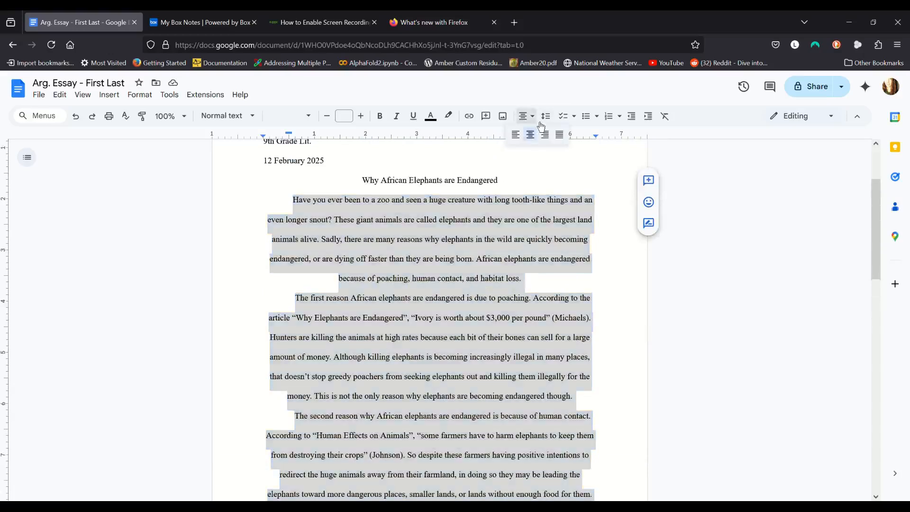
left_click(516, 135)
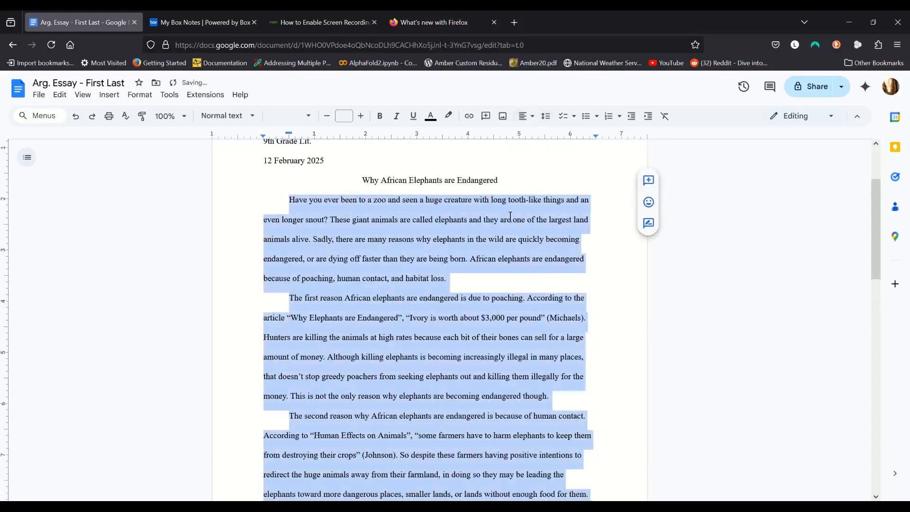
left_click(491, 286)
- Examine the ivory quotation, its parenthetical citation and the closing period in the first-reason paragraph
scroll(491, 286, "down", 3)
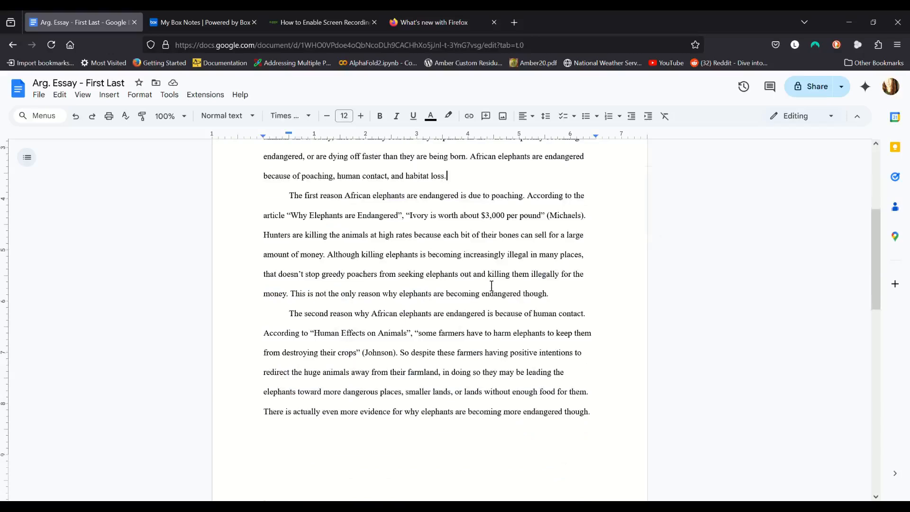
scroll(491, 286, "up", 3)
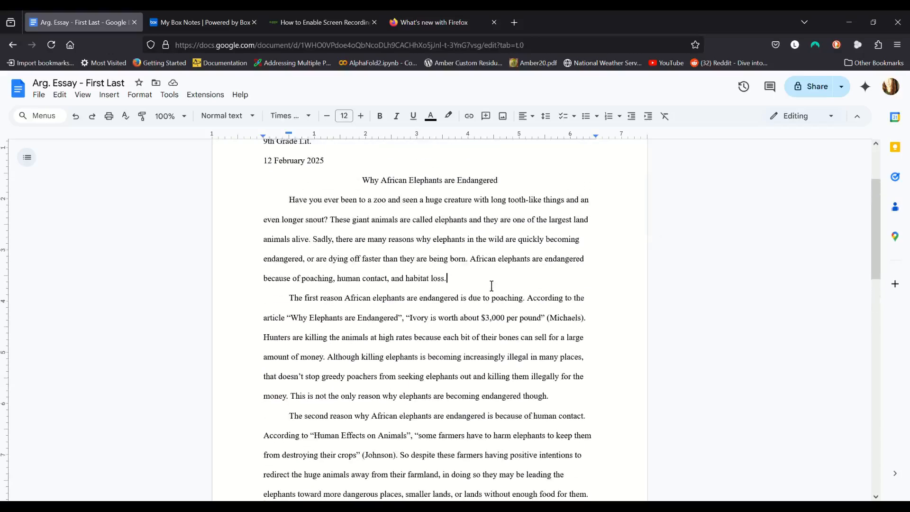
scroll(491, 286, "up", 2)
scroll(497, 329, "down", 2)
scroll(603, 337, "down", 2)
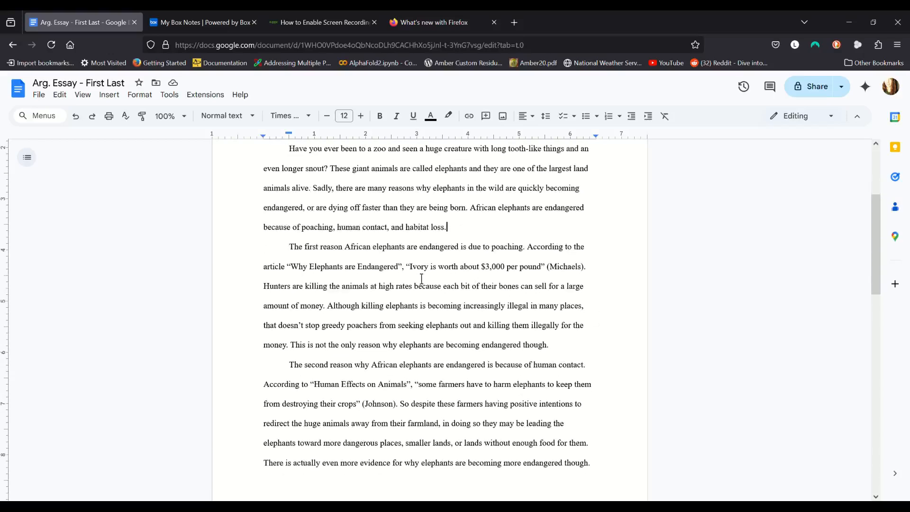
left_click_drag(407, 268, 593, 272)
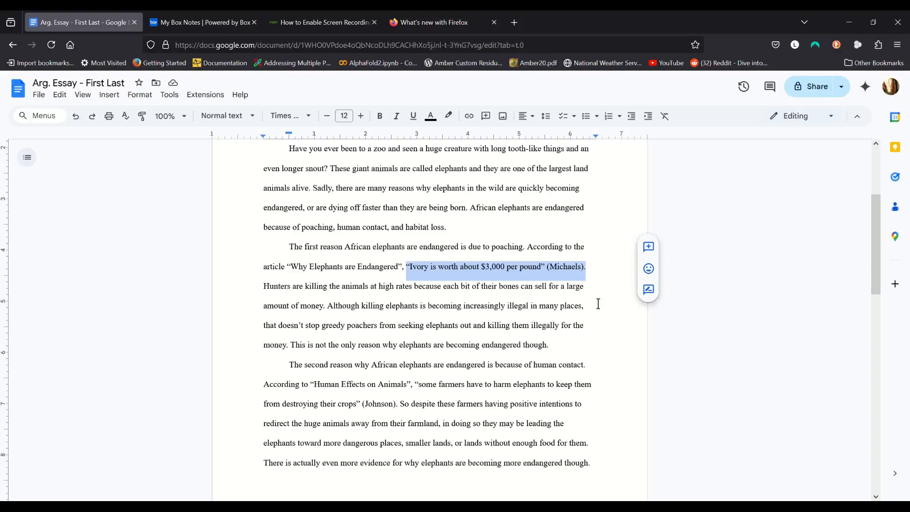
left_click(590, 272)
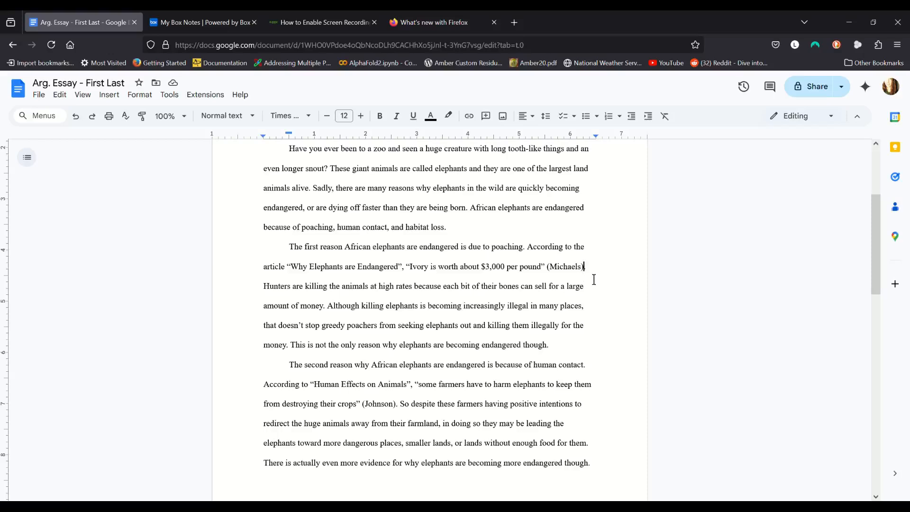
left_click_drag(595, 276, 592, 276)
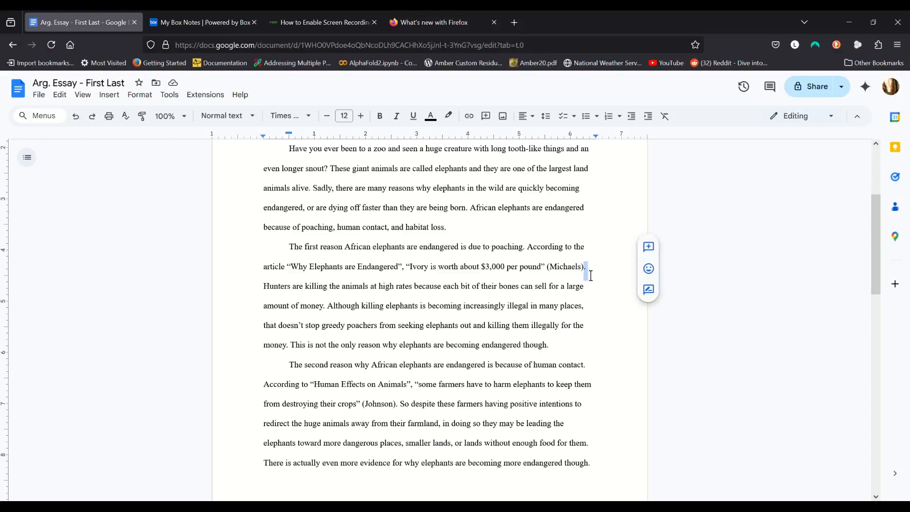
left_click(596, 280)
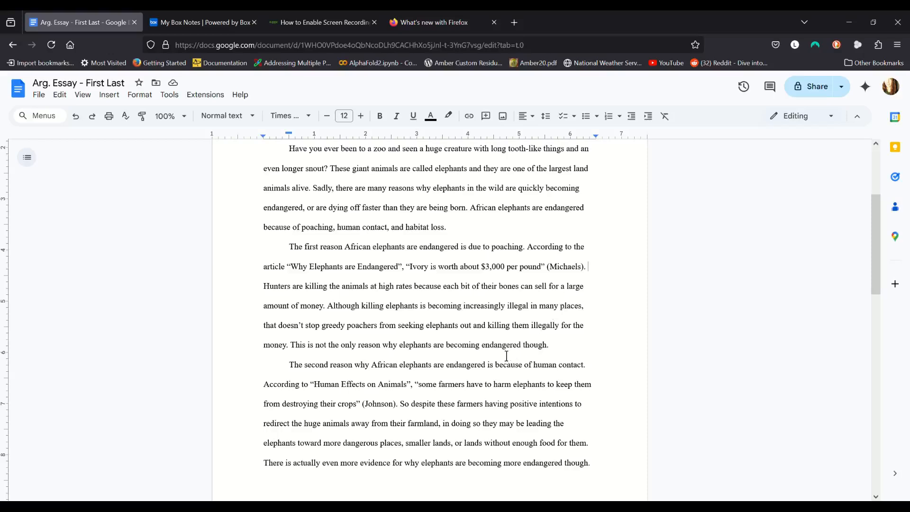
- Examine the article title, farmers quotation and parenthetical citation in the second-reason paragraph on human contact
scroll(503, 357, "down", 1)
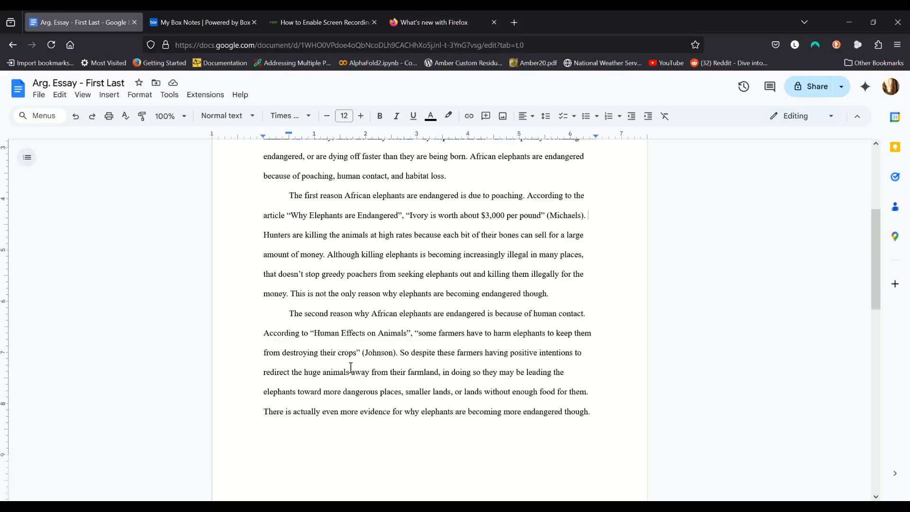
left_click_drag(314, 339, 458, 349)
left_click(425, 347)
scroll(427, 351, "down", 3)
scroll(419, 344, "up", 4)
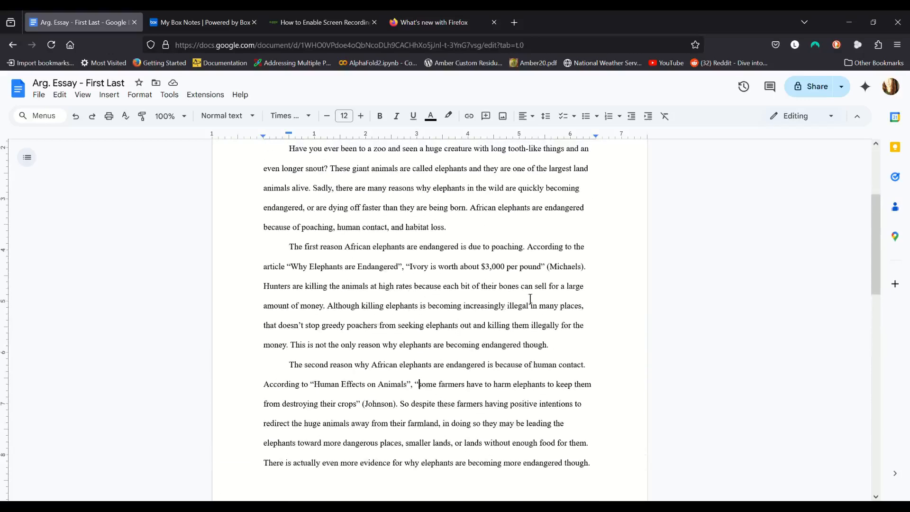
scroll(501, 346, "down", 1)
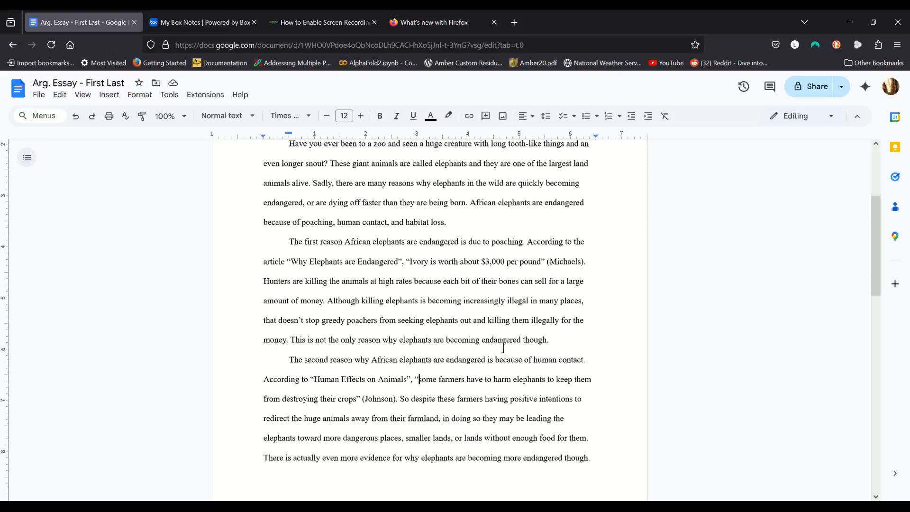
left_click_drag(415, 333, 405, 359)
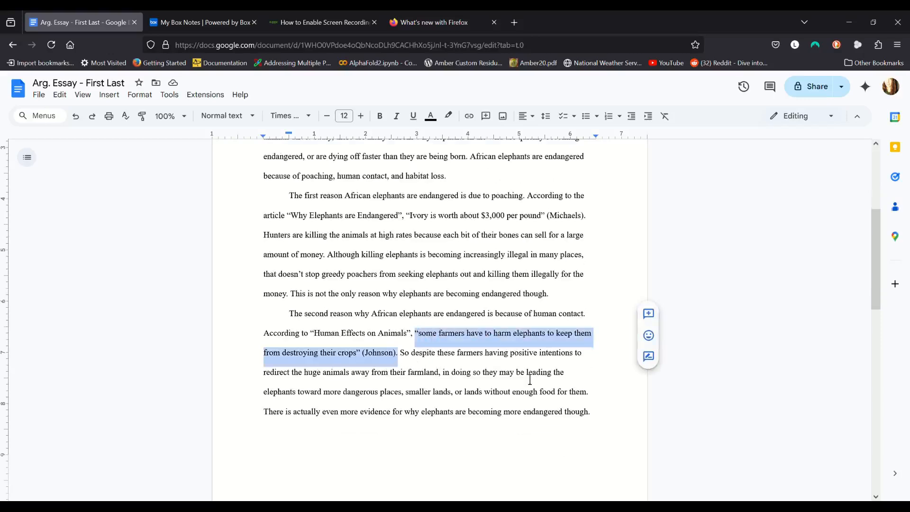
- Examine the two quotations and their parenthetical citations in the counterargument paragraph on page 2
scroll(481, 356, "down", 4)
scroll(481, 356, "down", 3)
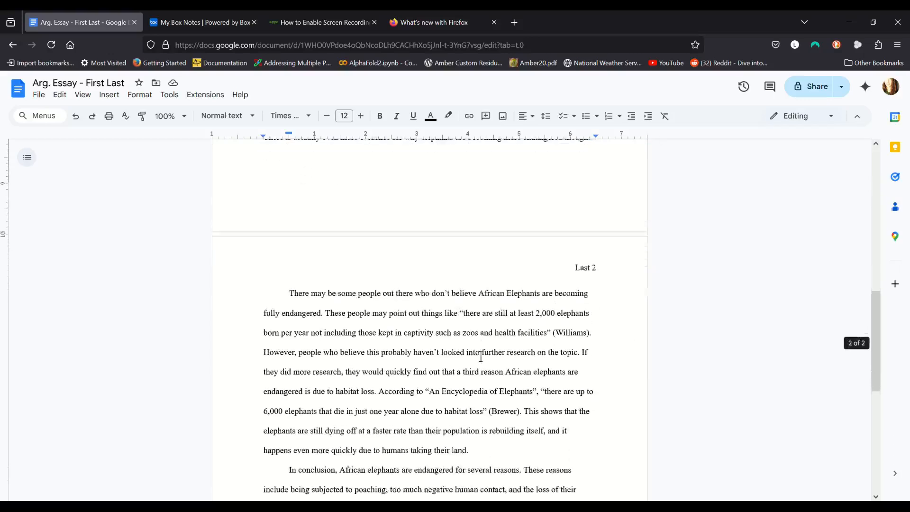
left_click(480, 353)
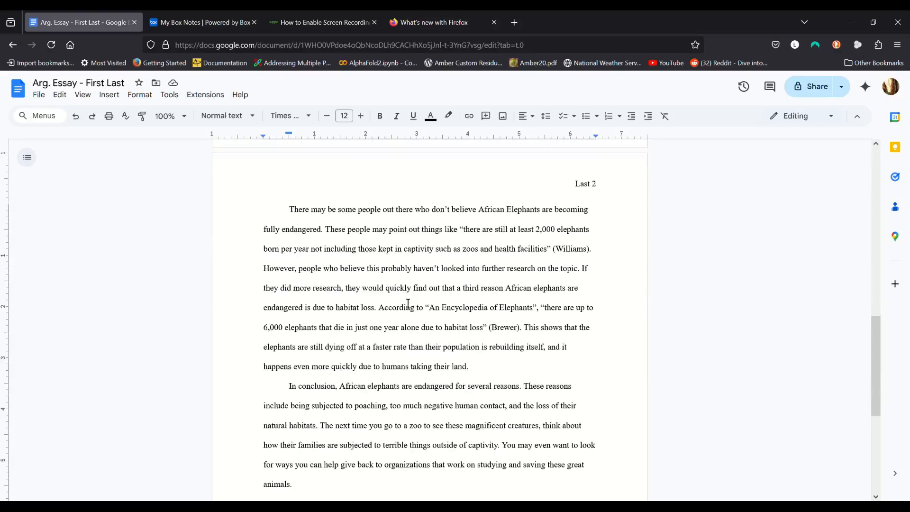
left_click_drag(469, 238, 600, 255)
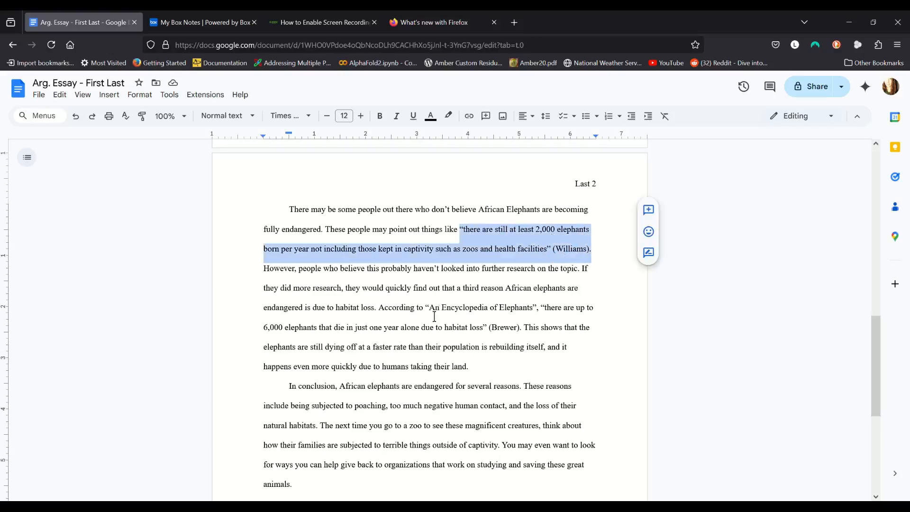
left_click_drag(543, 308, 532, 344)
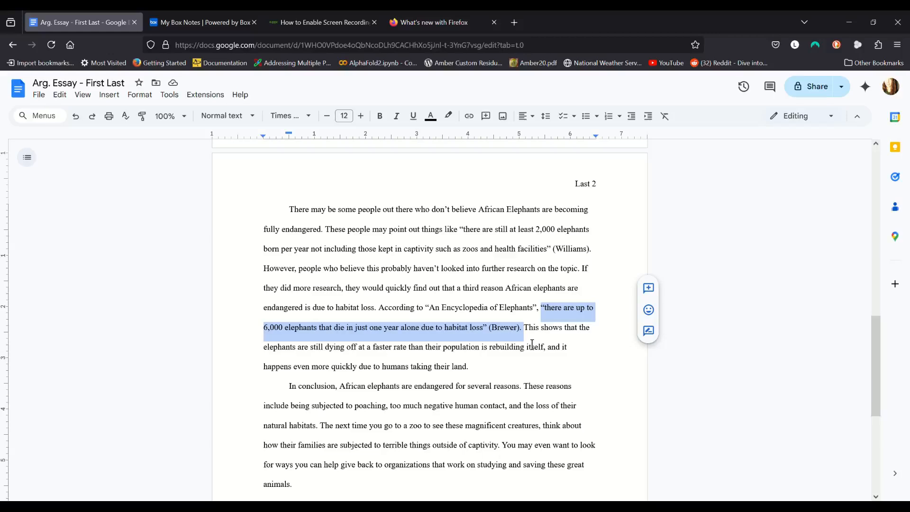
left_click(526, 369)
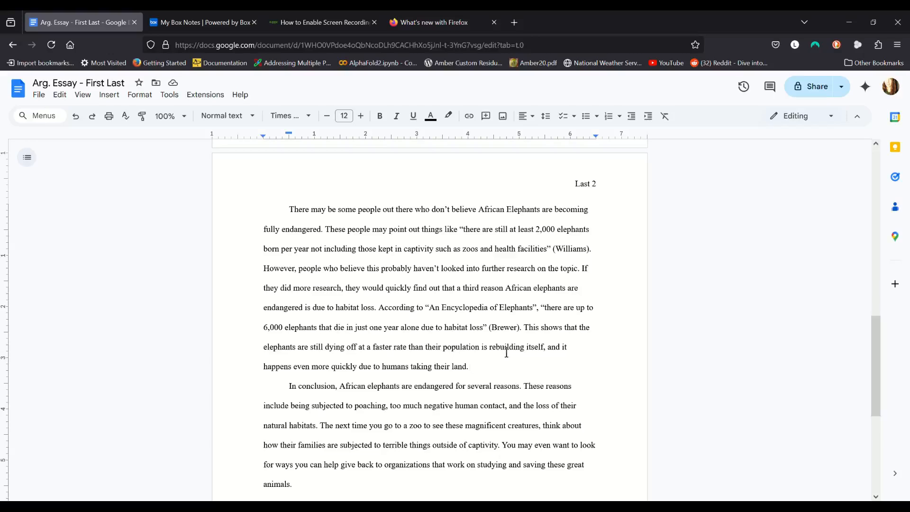
- Check the author name, parentheses, closing quotation mark and period of the citation after the habitat loss quotation
double_click(493, 327)
left_click_drag(521, 333, 524, 332)
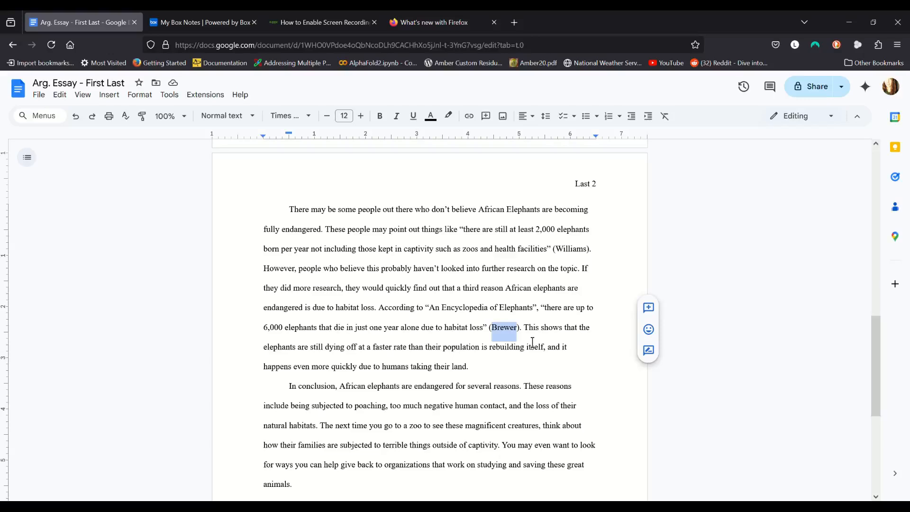
key("Left")
left_click_drag(501, 338, 527, 336)
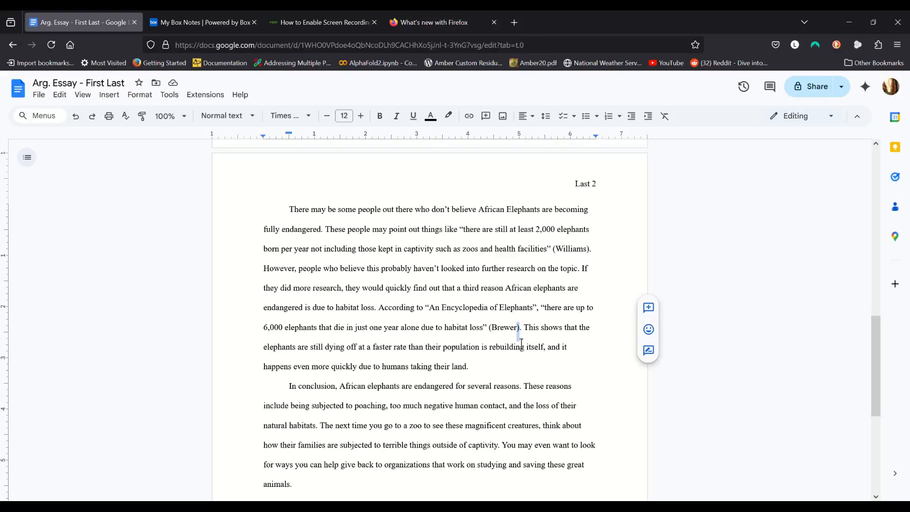
left_click(499, 337)
left_click_drag(492, 327, 497, 328)
scroll(504, 342, "up", 3)
scroll(506, 344, "up", 7)
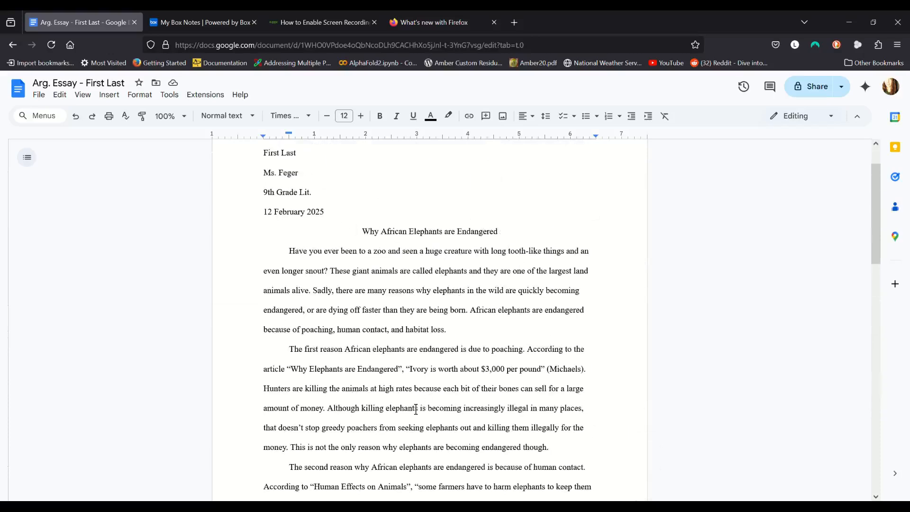
scroll(415, 409, "down", 9)
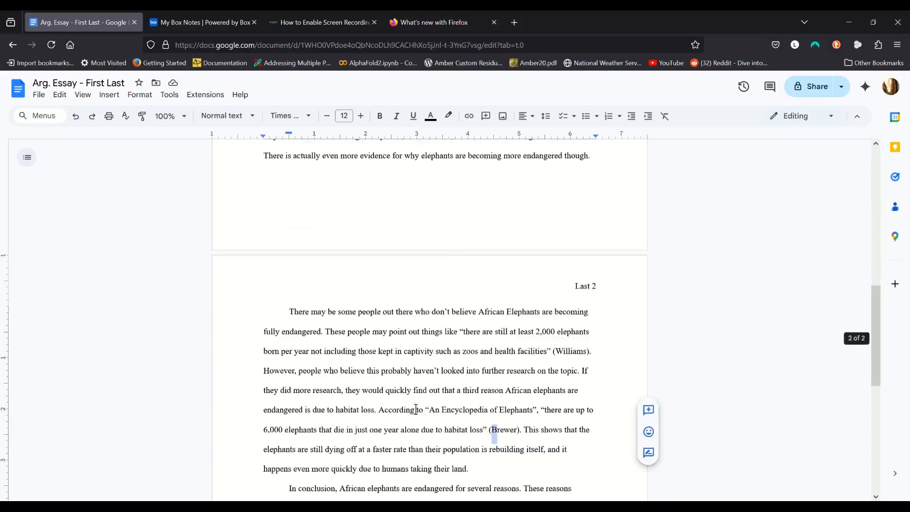
scroll(416, 409, "down", 2)
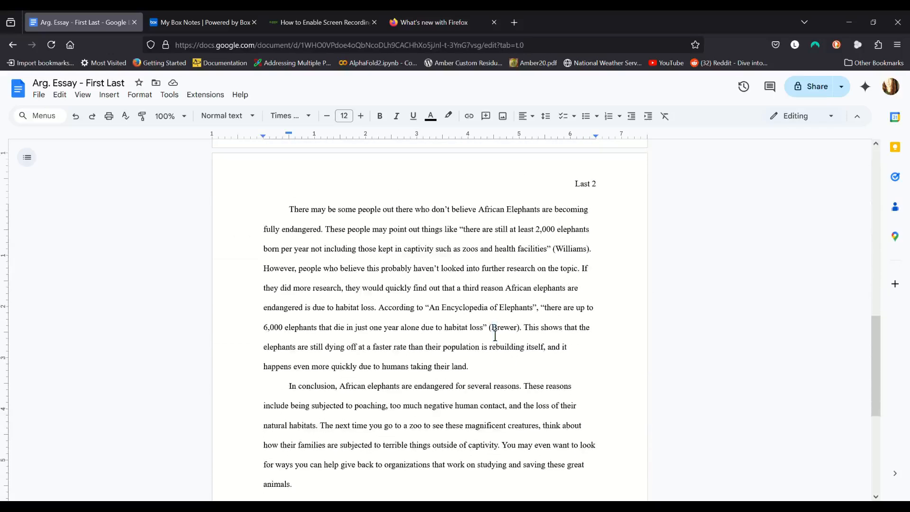
left_click_drag(484, 328, 530, 333)
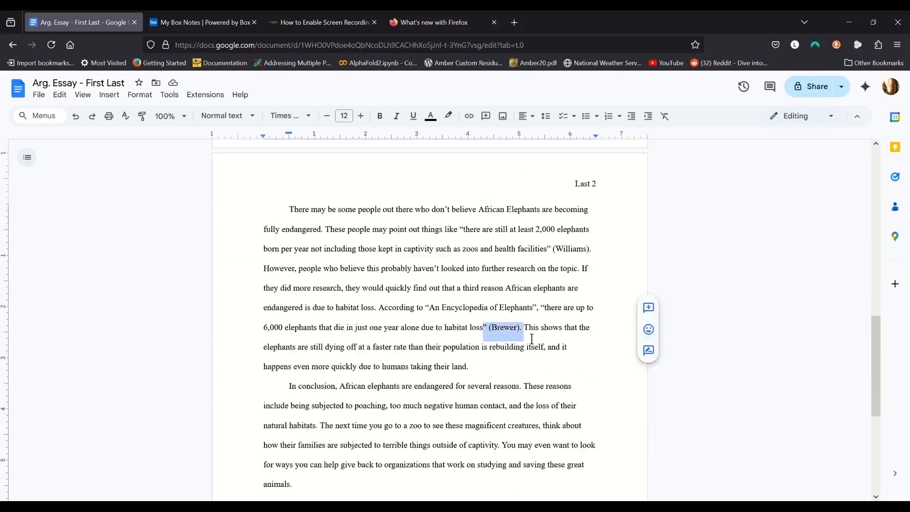
left_click(522, 329)
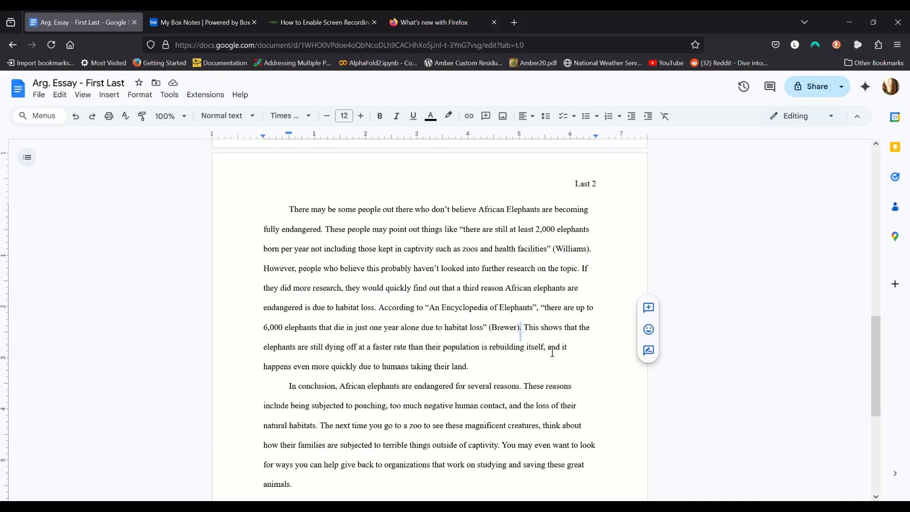
type(",")
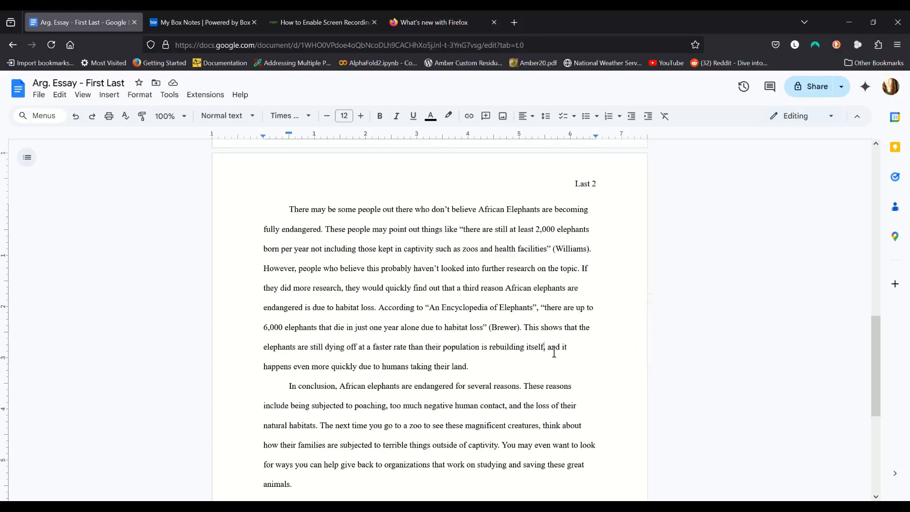
key("BackSpace")
- Review the essay from the opening heading through the conclusion to the source list on page 3
scroll(725, 400, "down", 3)
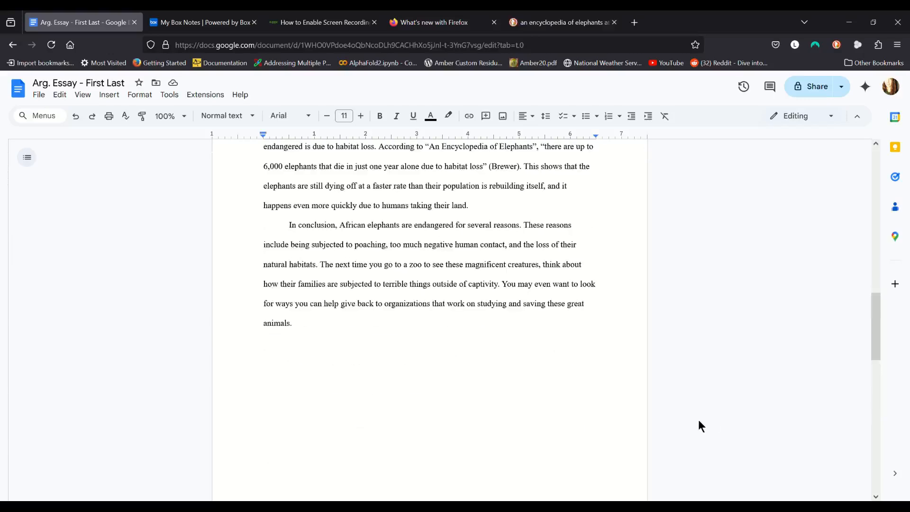
scroll(516, 420, "down", 2)
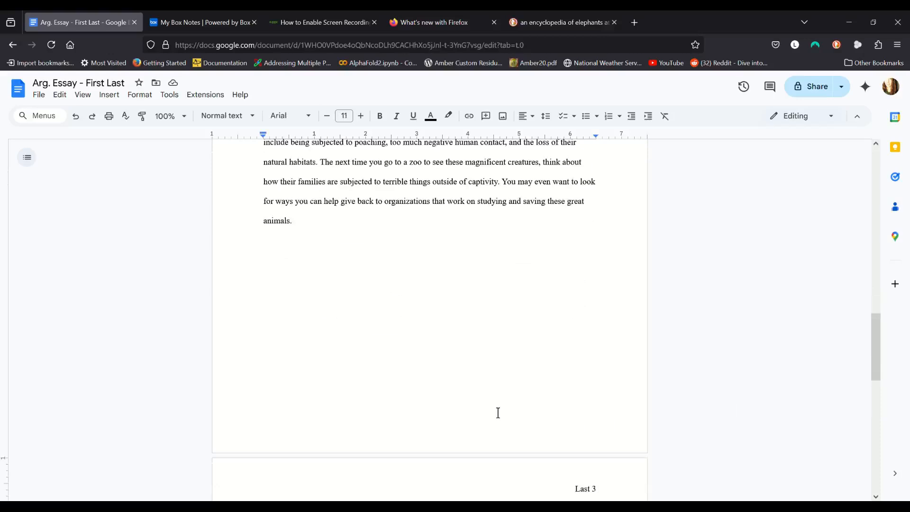
scroll(495, 405, "down", 1)
scroll(493, 403, "down", 4)
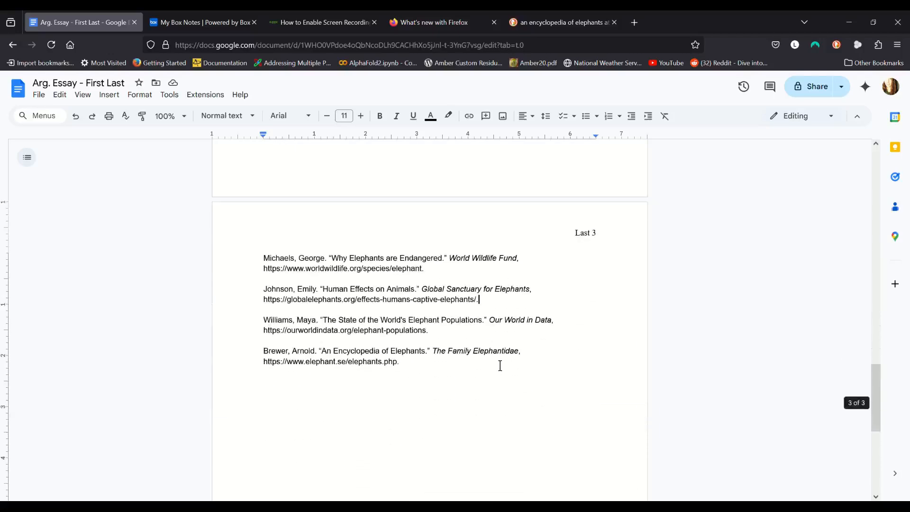
scroll(496, 351, "up", 12)
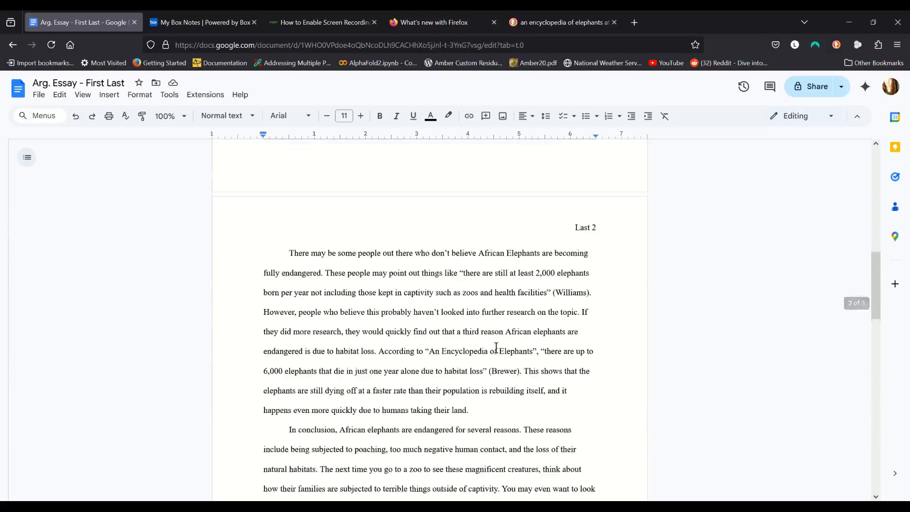
scroll(496, 346, "up", 7)
scroll(496, 345, "down", 6)
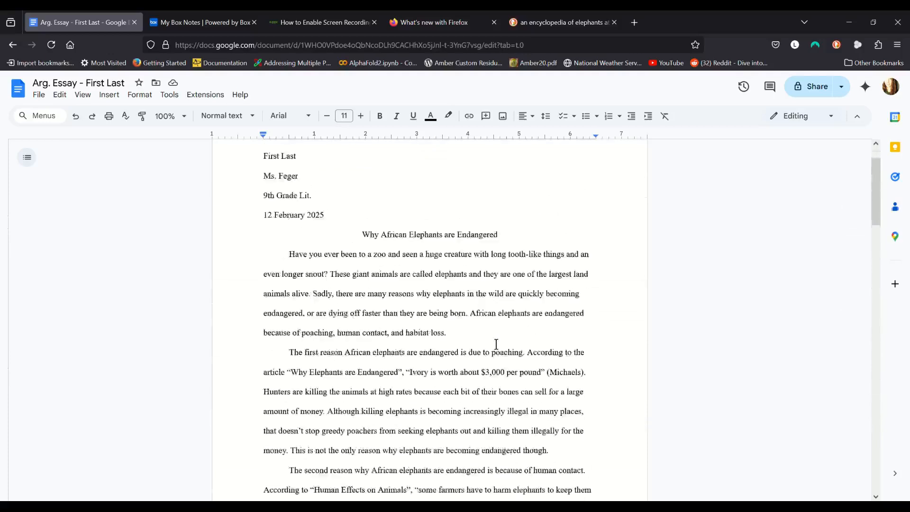
scroll(496, 344, "down", 12)
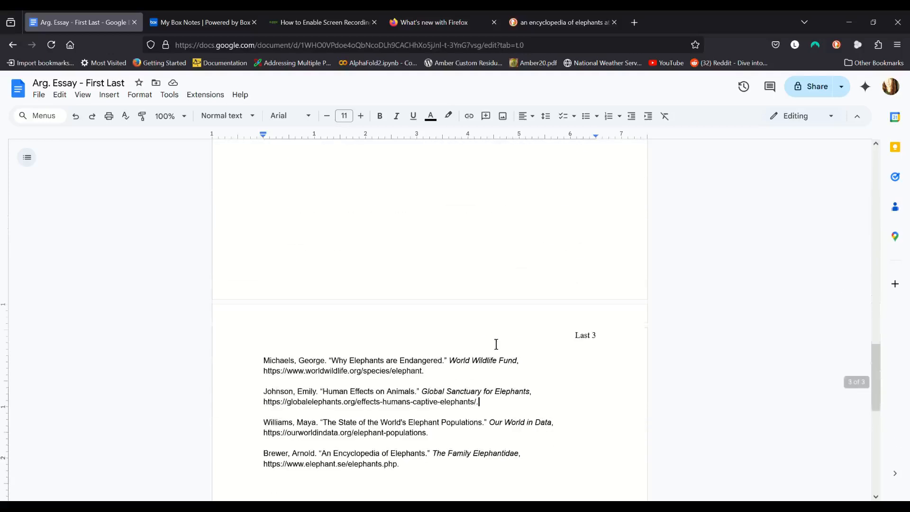
scroll(496, 344, "down", 4)
scroll(496, 343, "up", 2)
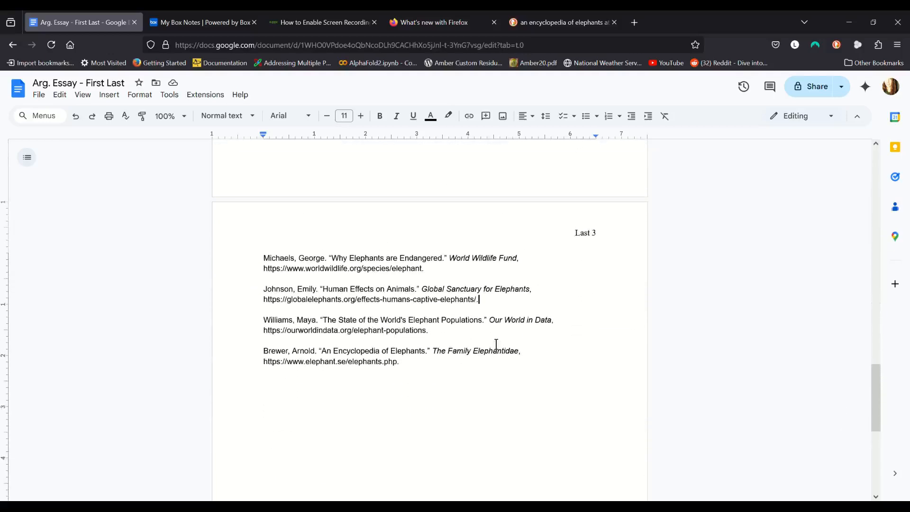
scroll(496, 345, "down", 1)
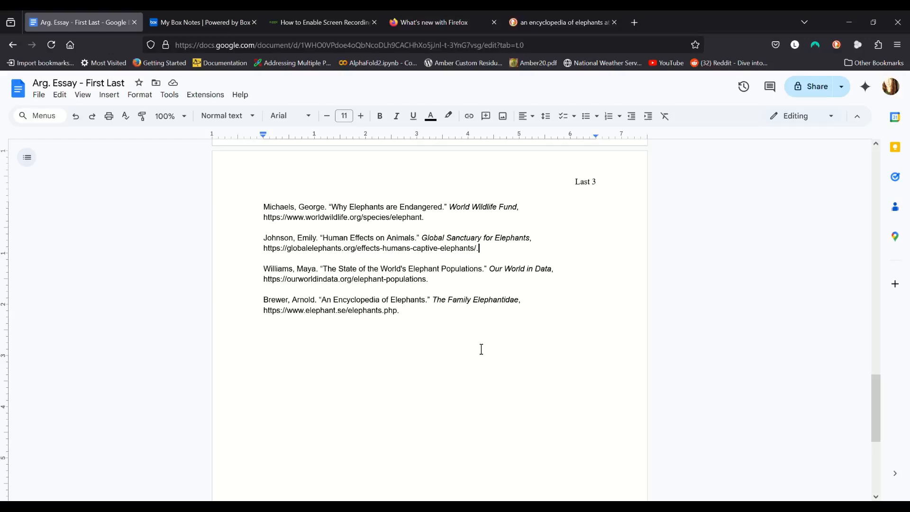
- Check the last name and page number in the header above the source list on page 3
double_click(582, 190)
left_click_drag(575, 185, 607, 188)
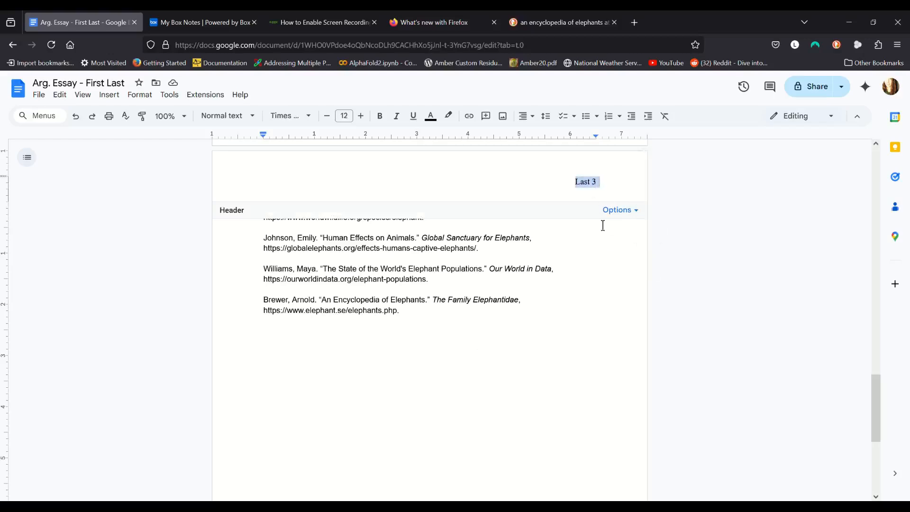
left_click(603, 189)
left_click(598, 256)
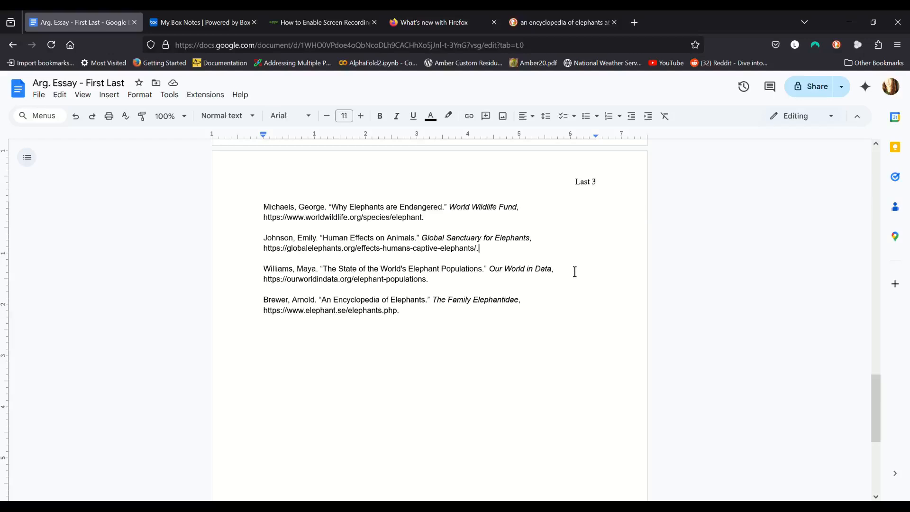
scroll(576, 261, "up", 1)
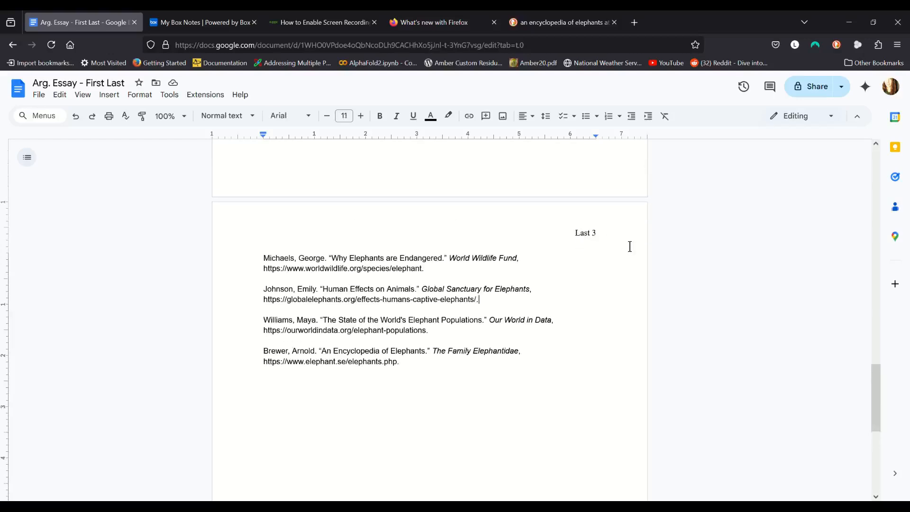
scroll(588, 258, "up", 1)
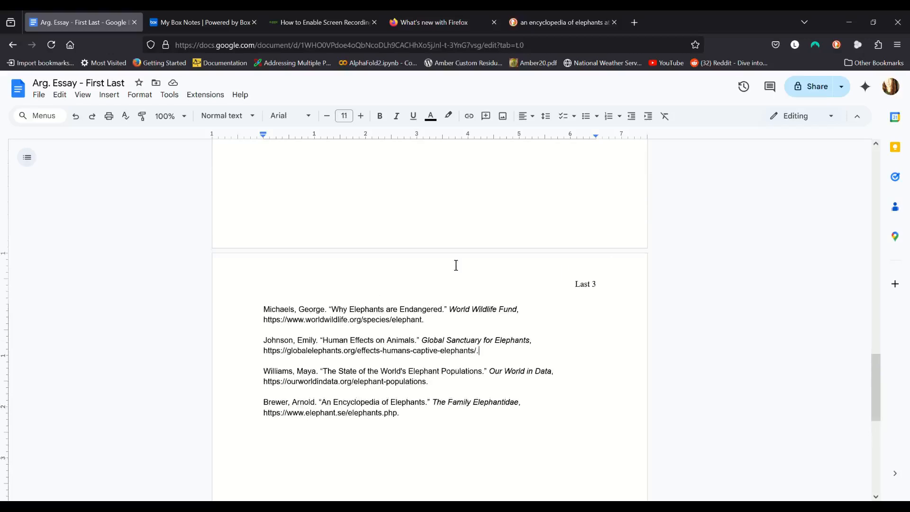
scroll(414, 316, "down", 2)
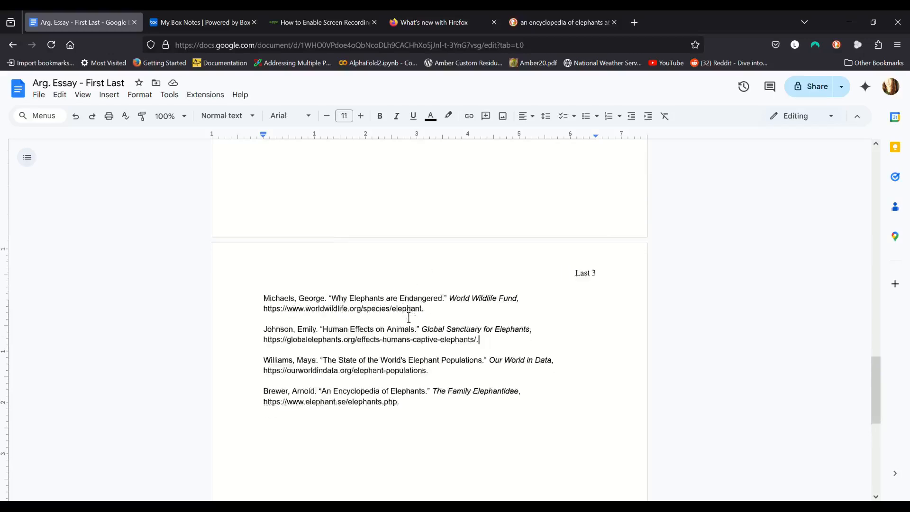
- Delete the four source entries on page 3 and undo the deletion
left_click(265, 209)
left_click_drag(270, 216, 420, 319)
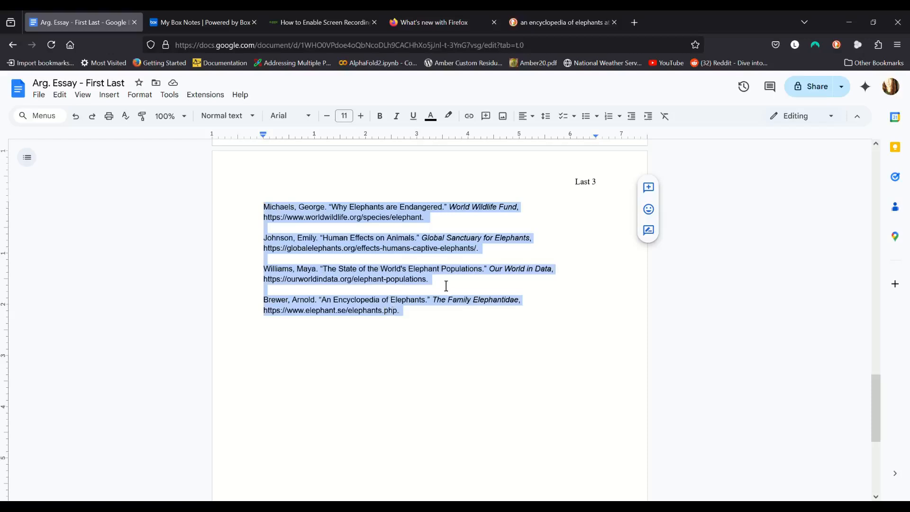
key("BackSpace")
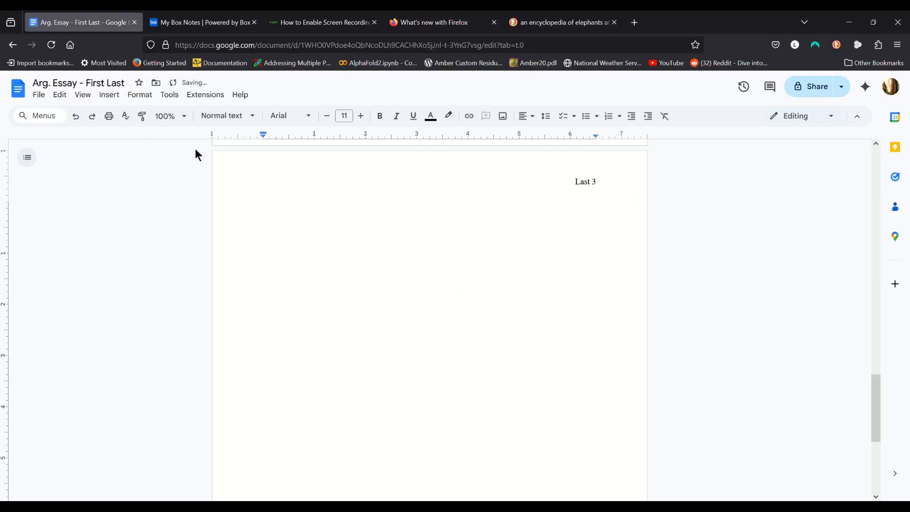
left_click(76, 116)
- Start a new paragraph below the last source entry, separated from it by an empty line
left_click(441, 314)
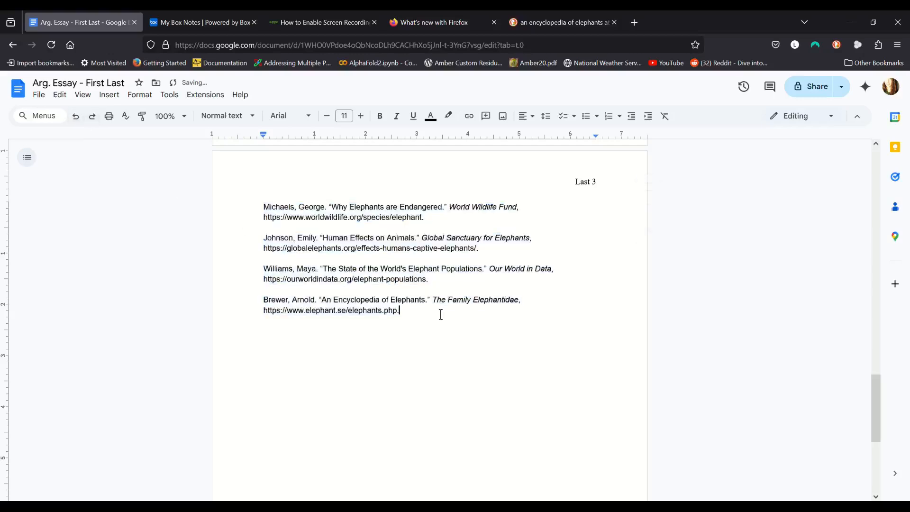
key("Return")
key("Return")
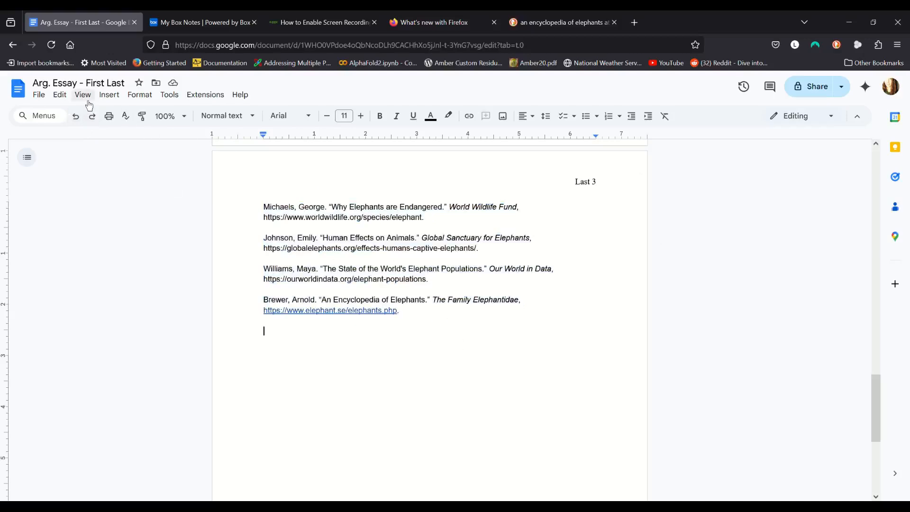
- Start a new citation source with the Citations tool, choosing Website as source type and manual citing
left_click(180, 104)
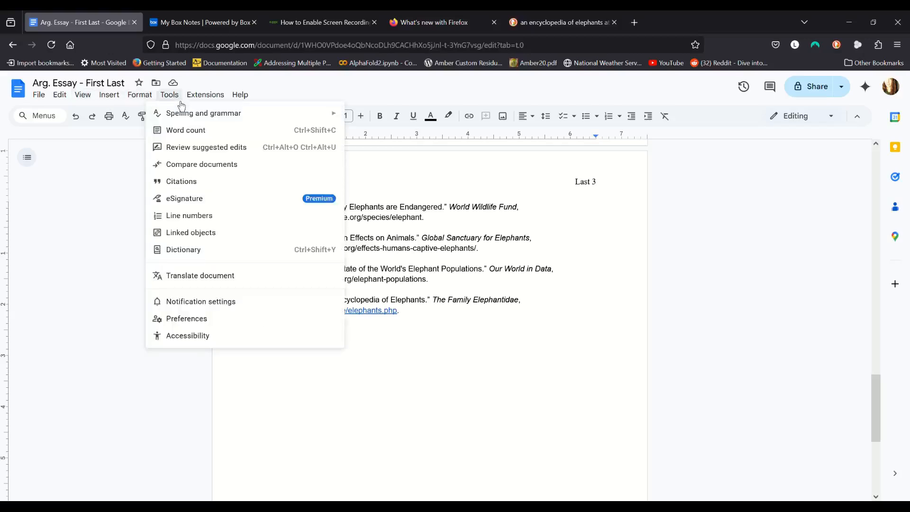
left_click(184, 189)
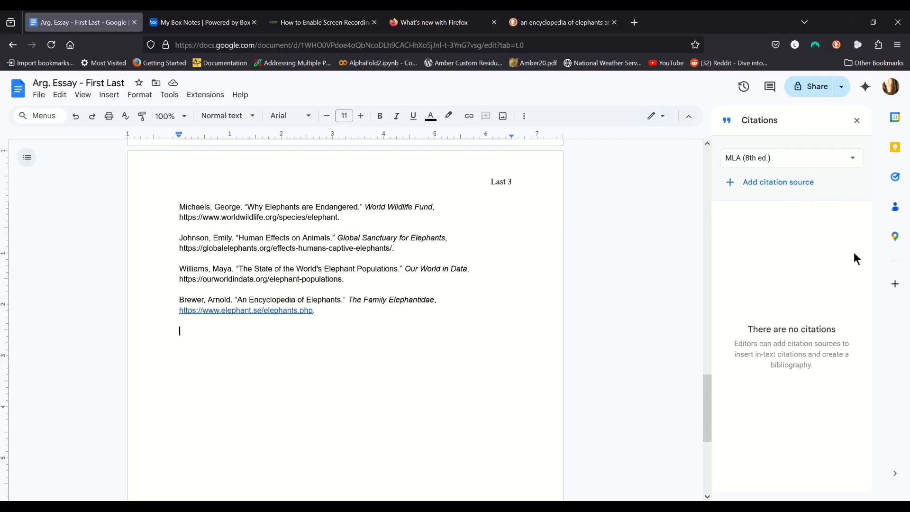
left_click(800, 195)
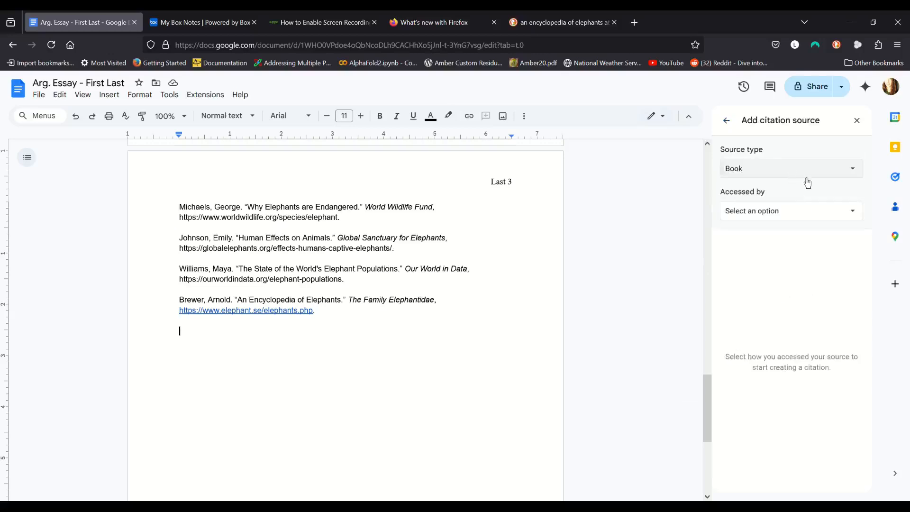
left_click(807, 177)
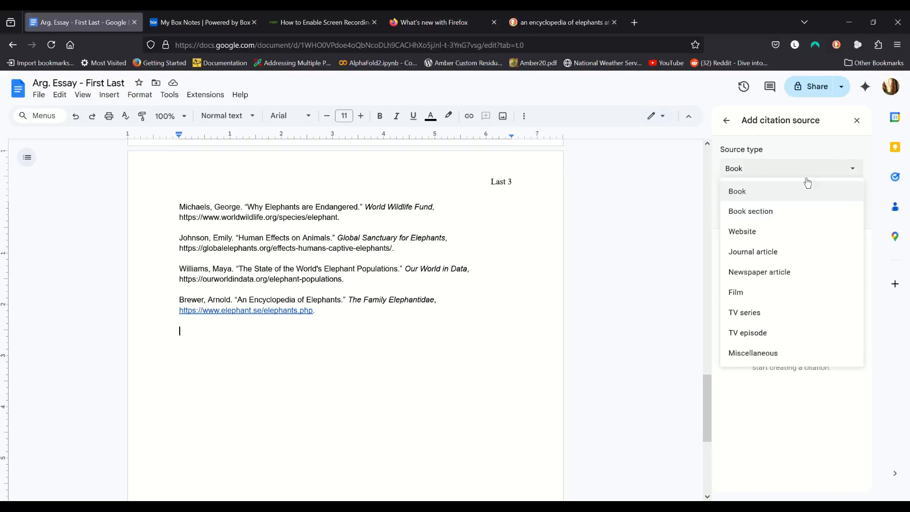
left_click(760, 237)
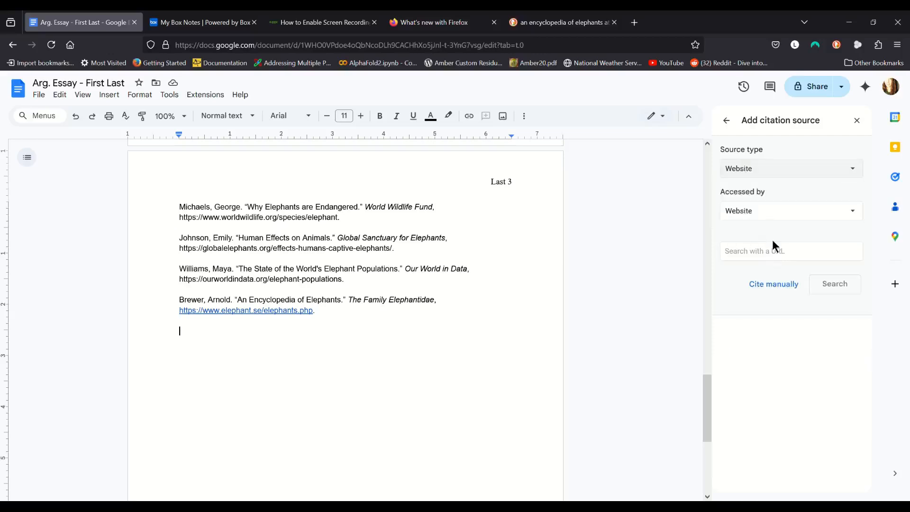
left_click(794, 257)
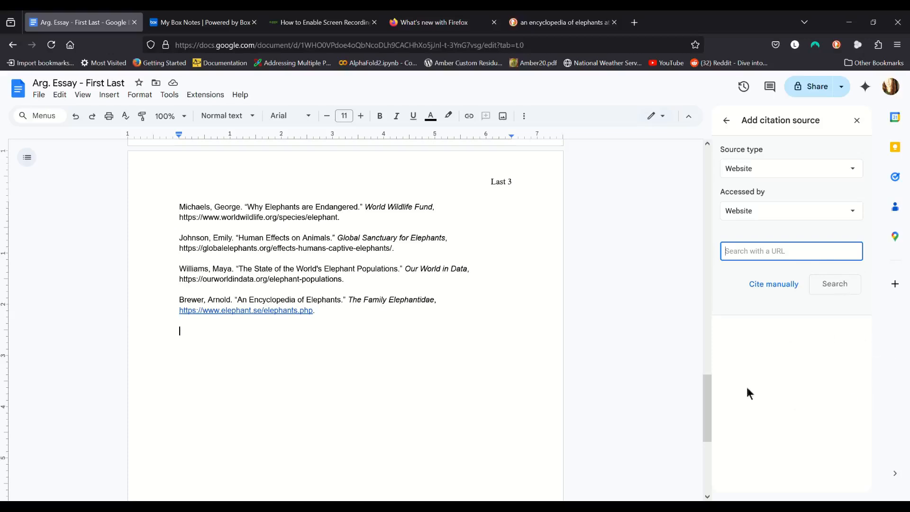
left_click(778, 296)
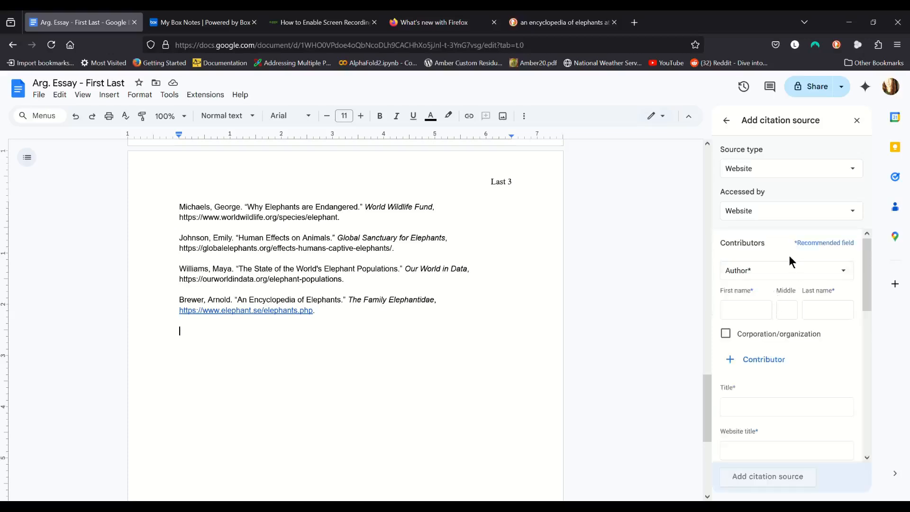
- Examine the contributor, title, website title, URL and date fields of the manual citation form
double_click(753, 290)
left_click(837, 289)
scroll(838, 292, "down", 5)
scroll(824, 295, "down", 3)
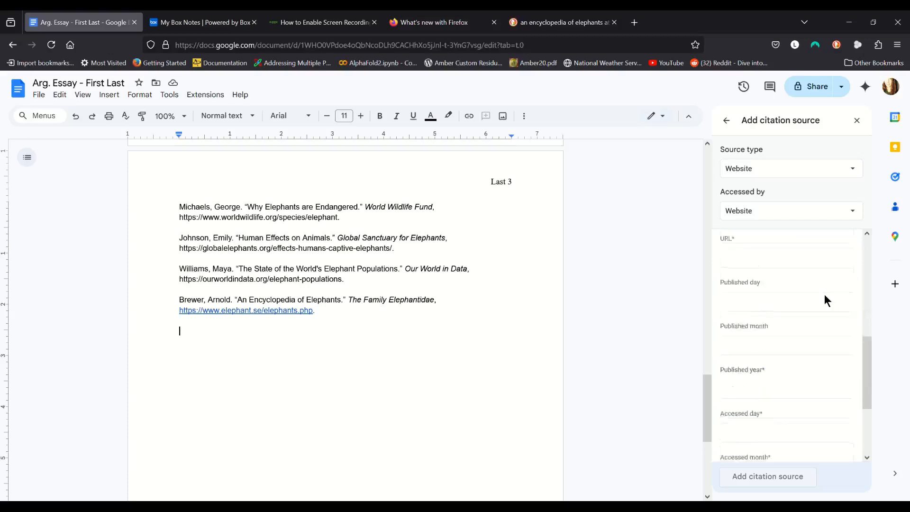
scroll(825, 296, "up", 6)
scroll(824, 296, "up", 2)
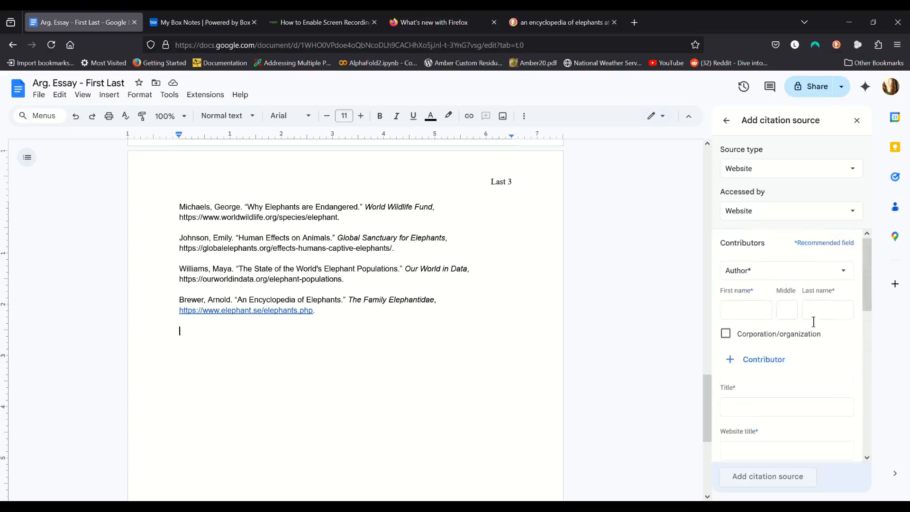
- Highlight the "An Encyclopedia of Elephants" entry in the source list as reference for the citation form
left_click(761, 308)
left_click(188, 305)
left_click_drag(187, 306, 330, 319)
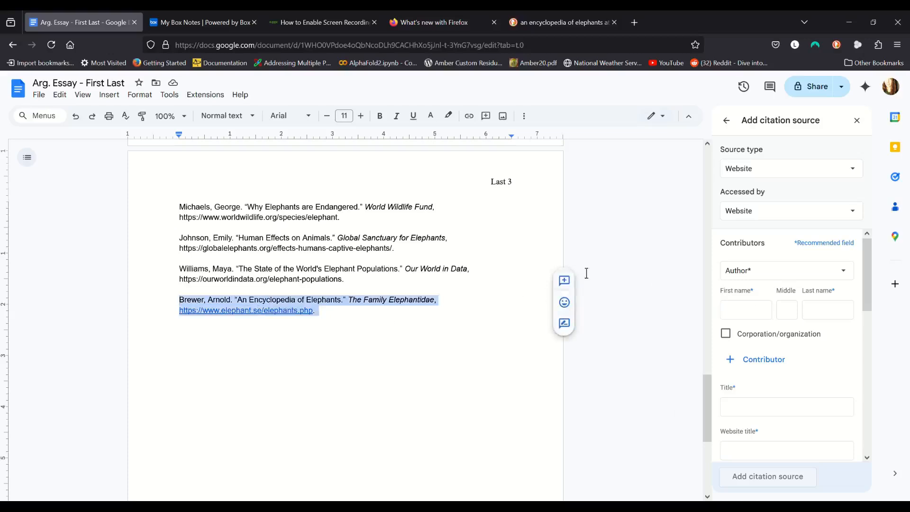
left_click(735, 319)
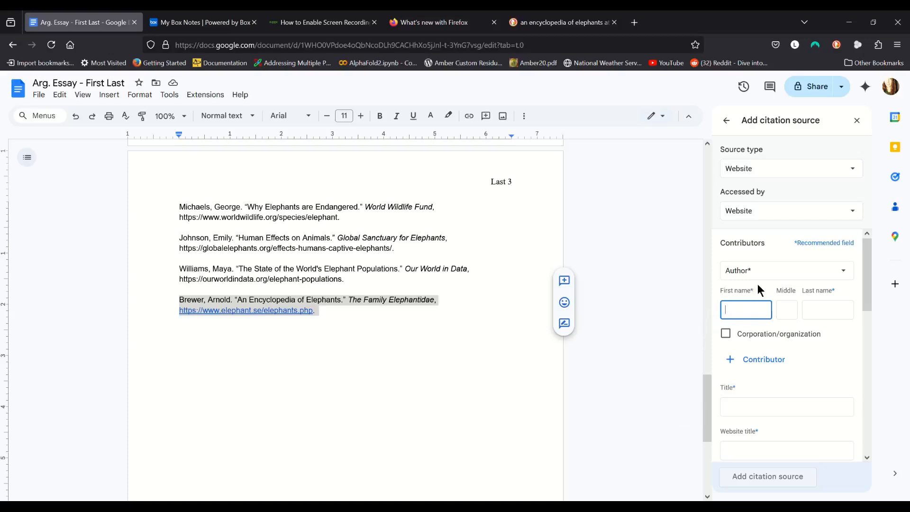
- Try the Corporation/organization option for the Author contributor and switch back to personal name fields
left_click(779, 276)
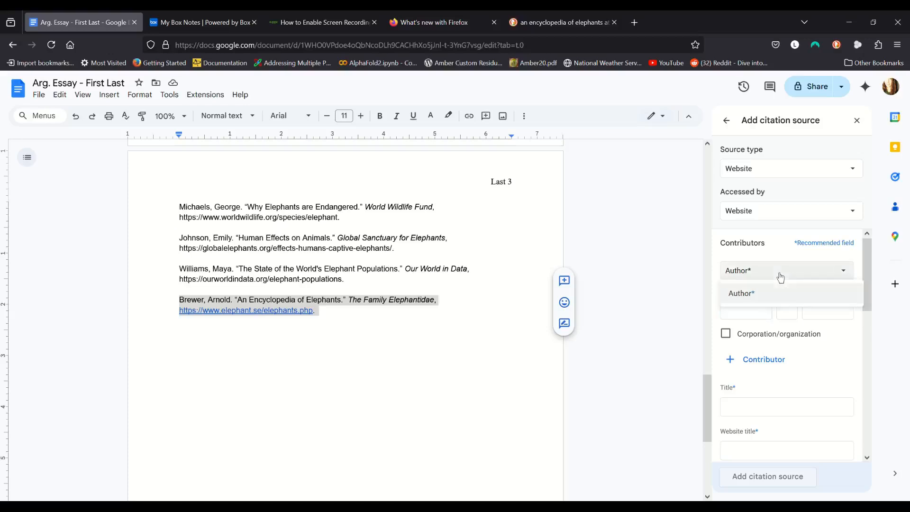
left_click(772, 304)
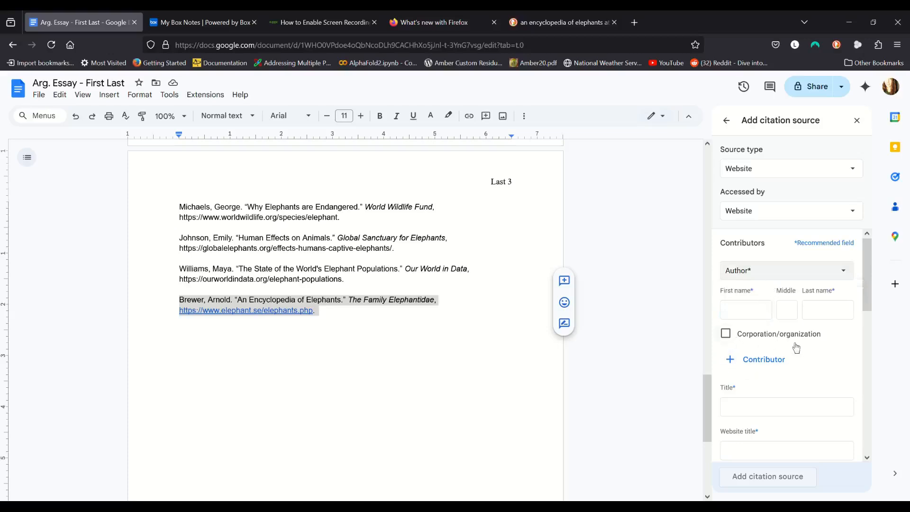
left_click(731, 339)
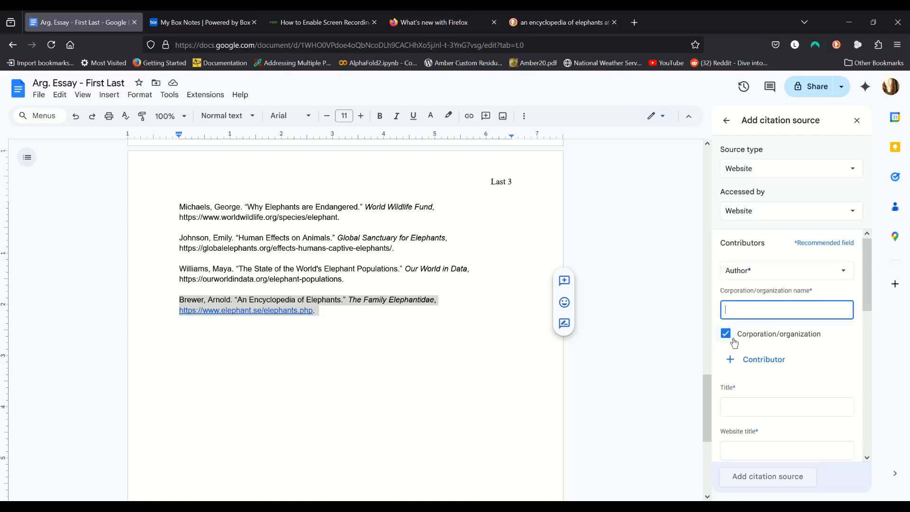
left_click(763, 278)
left_click(763, 285)
left_click(755, 312)
left_click(732, 334)
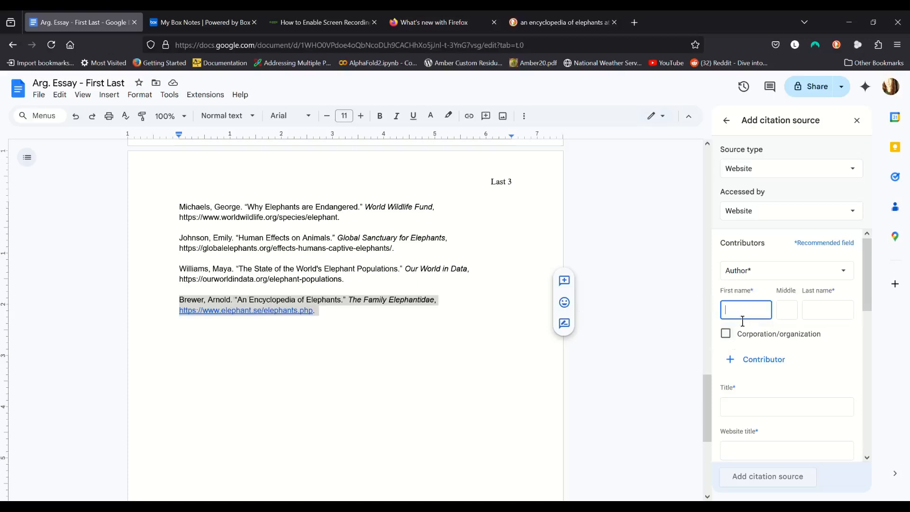
- Enter the first and last name of the author of "An Encyclopedia of Elephants" in the citation form
type("Arnold")
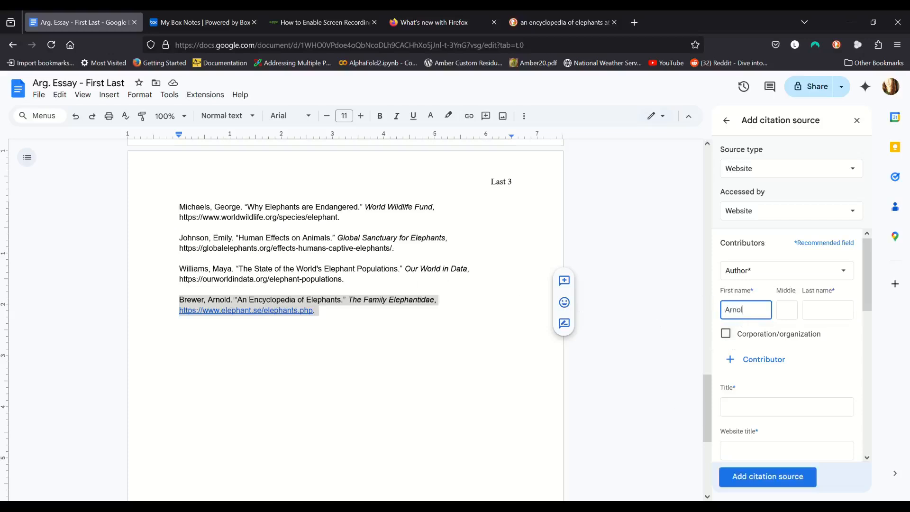
left_click(816, 313)
type("Brewer")
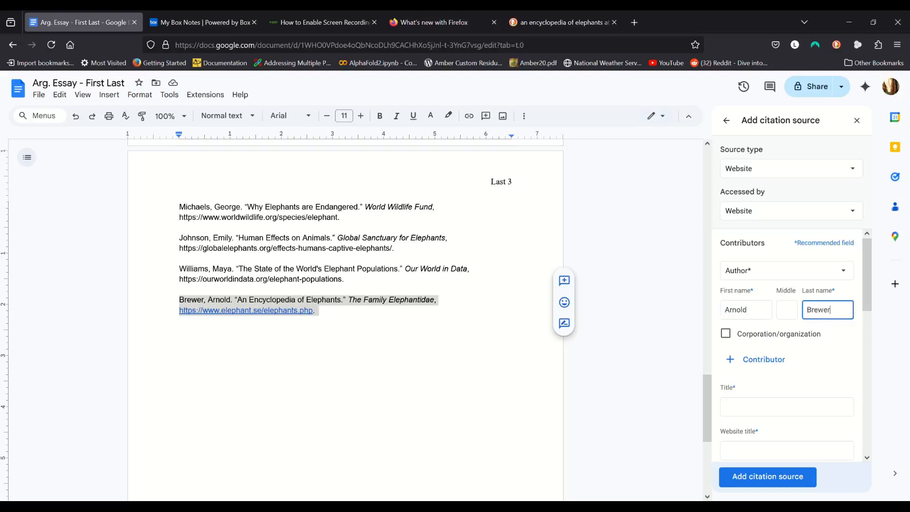
- Enter "An Encylopedia of Elephants" as the title in the citation form
scroll(789, 337, "down", 1)
left_click(740, 268)
scroll(815, 293, "down", 2)
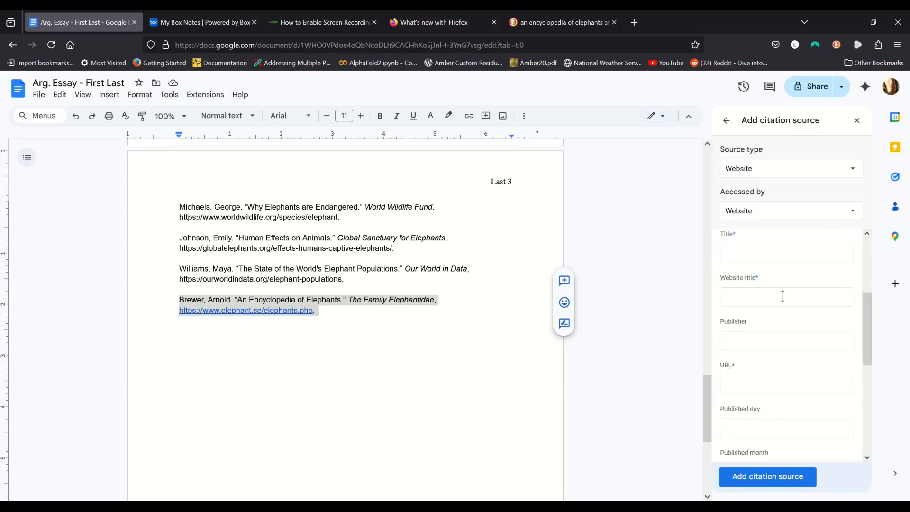
left_click(752, 264)
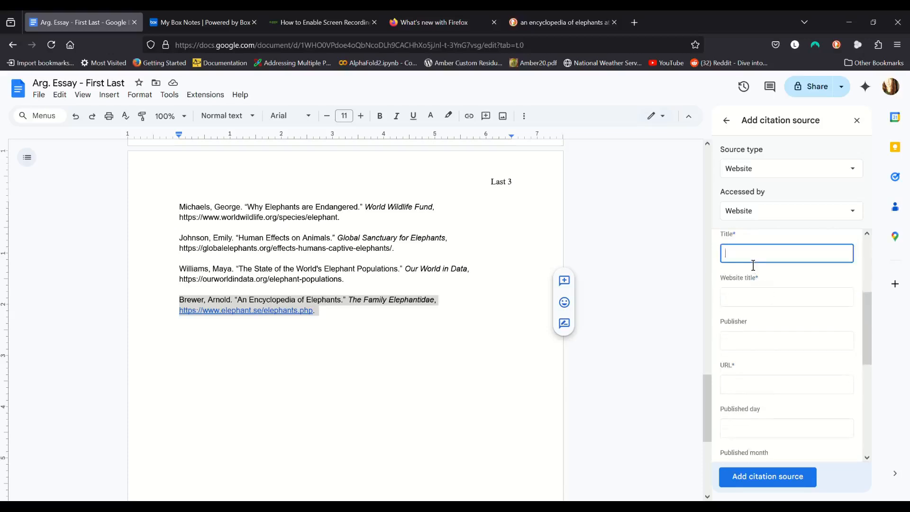
scroll(749, 282, "up", 1)
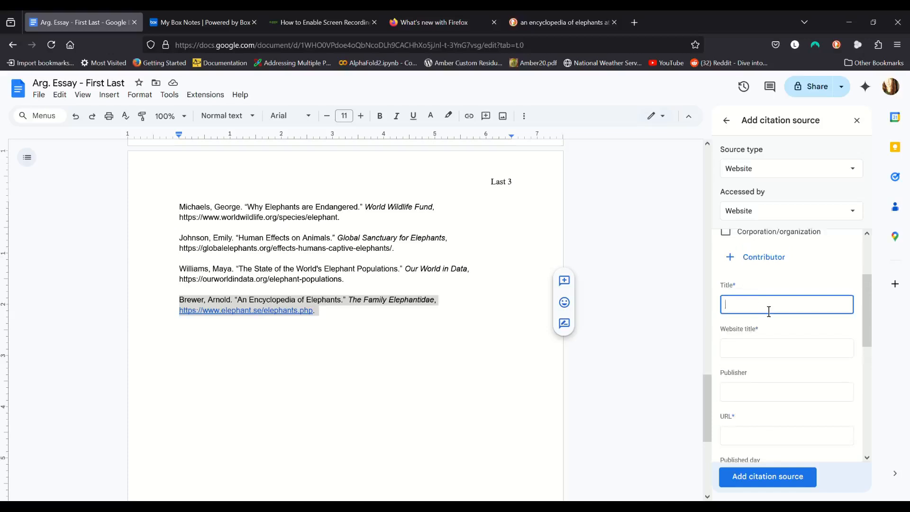
type("A")
type("An E")
key("BackSpace")
key("BackSpace")
key("BackSpace")
key("BackSpace")
key("BackSpace")
key("BackSpace")
type("An Enclyclopedia of Elephants")
left_click_drag(736, 310, 786, 312)
- Enter "The Family Elphantidae" as the website title in the citation form
left_click(770, 349)
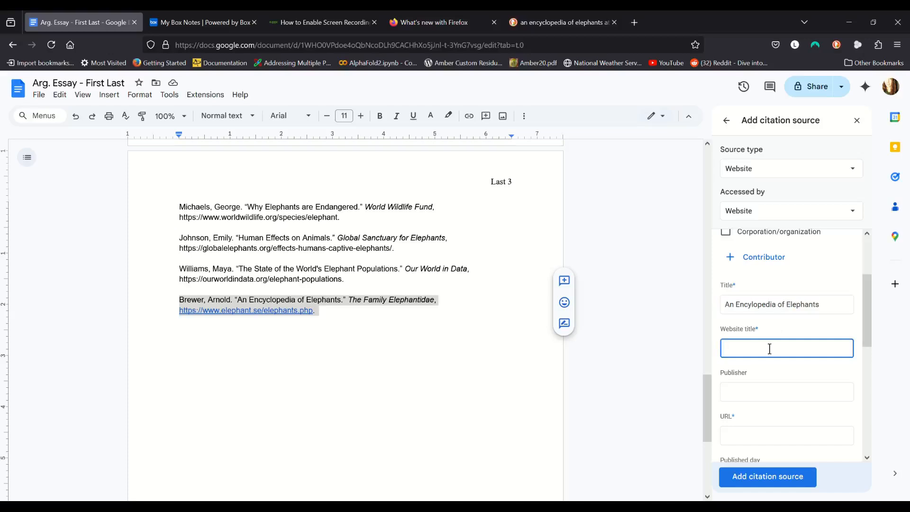
type("H")
key("BackSpace")
type("The Famil;")
key("BackSpace")
type("y Elphantidae")
scroll(765, 392, "down", 1)
left_click(772, 387)
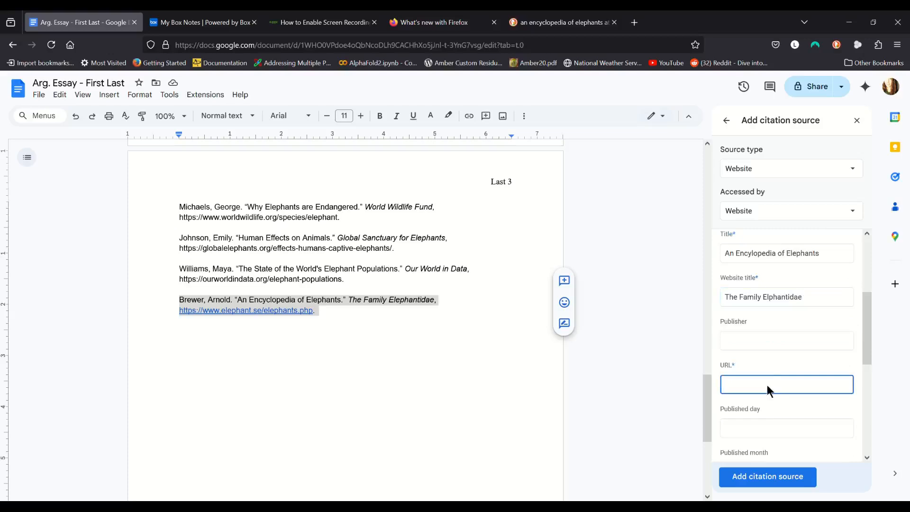
type("https://www.elephant.se/elephants.php.")
scroll(836, 393, "up", 1)
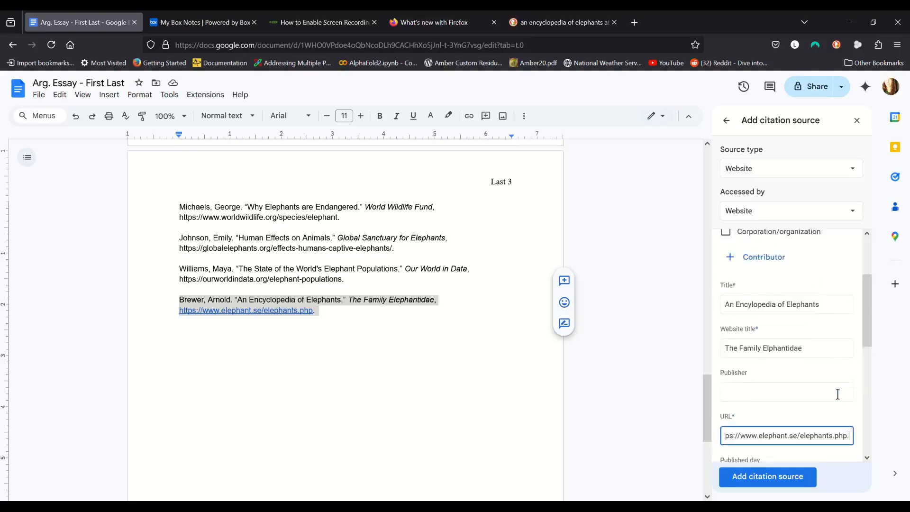
- Review the published and accessed date fields, leave them blank, and add the citation source
scroll(831, 389, "down", 6)
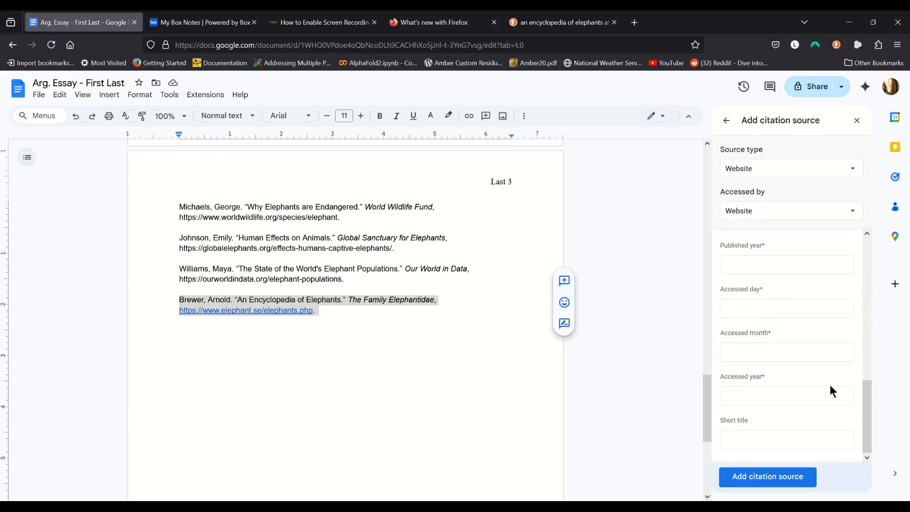
left_click(762, 272)
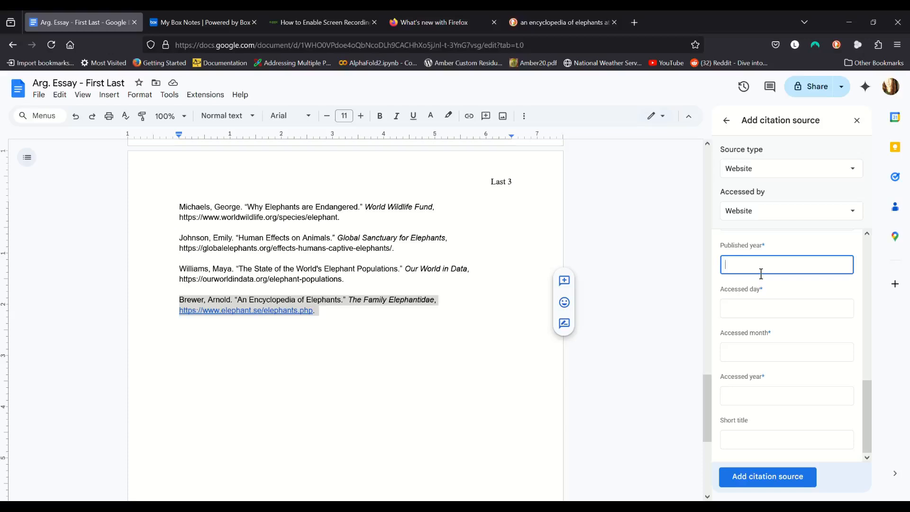
left_click(765, 315)
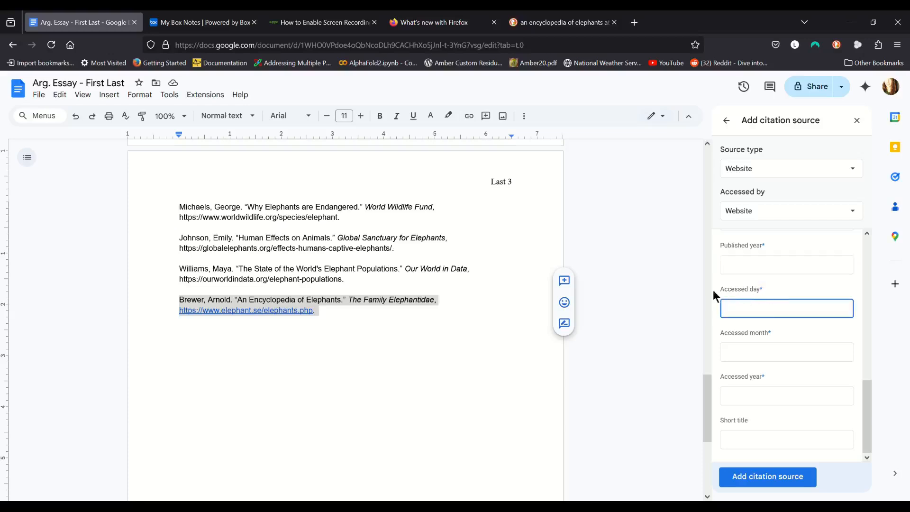
left_click_drag(764, 290, 721, 295)
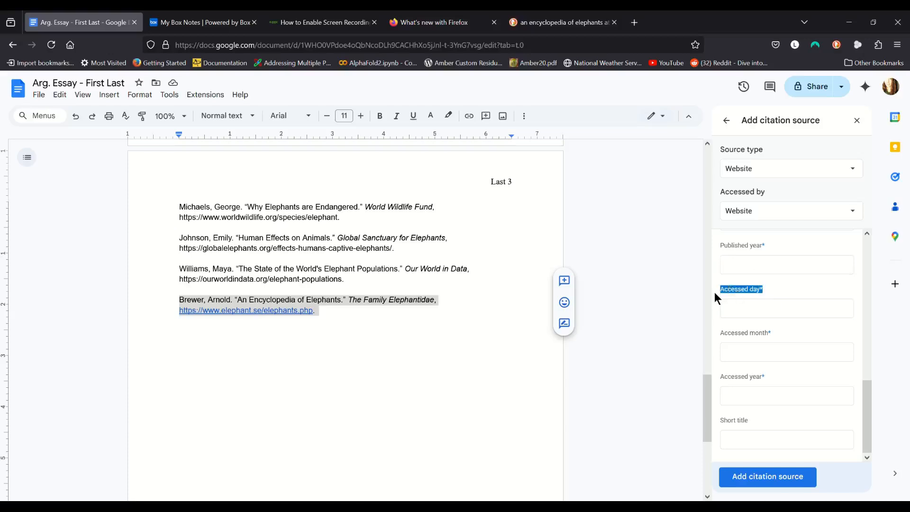
left_click(748, 309)
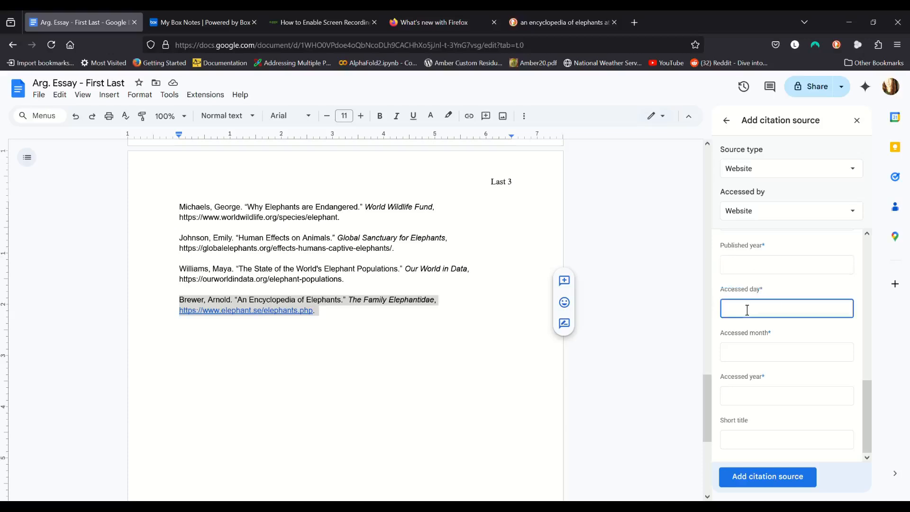
left_click(756, 358)
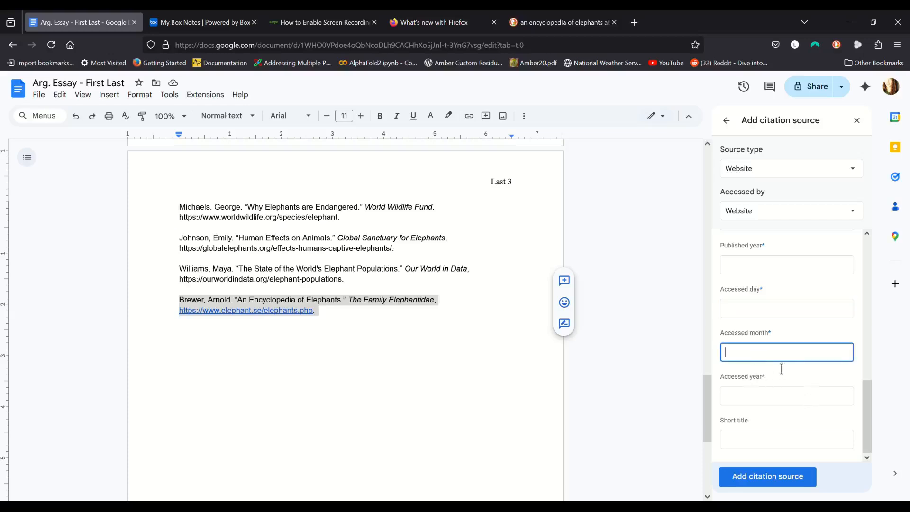
left_click(773, 397)
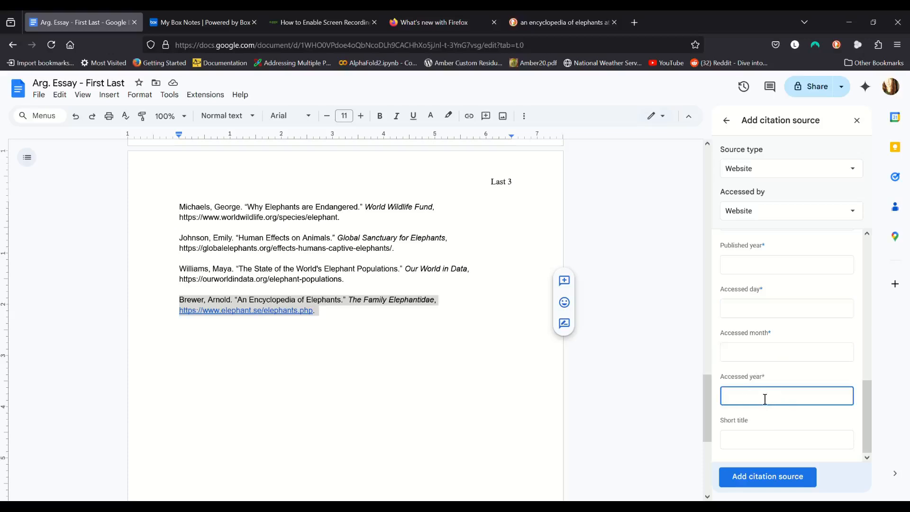
scroll(764, 399, "up", 2)
scroll(764, 399, "down", 2)
left_click(787, 488)
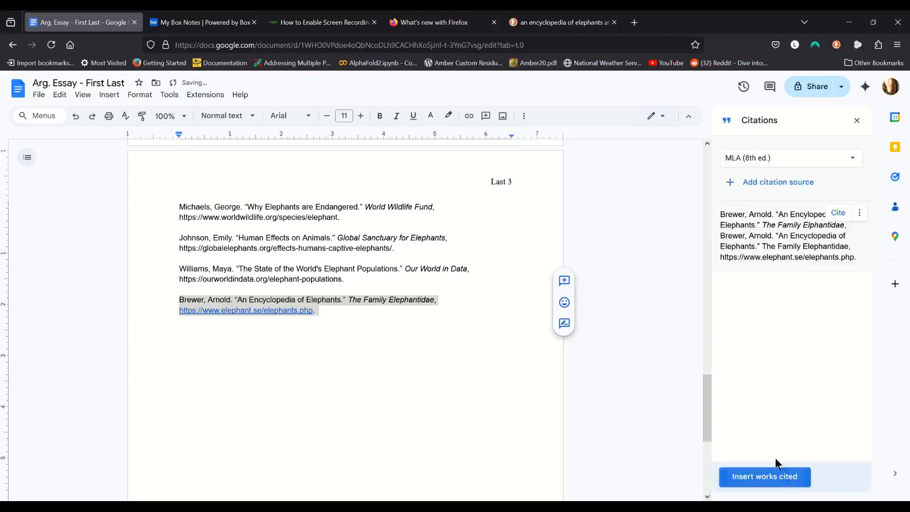
- Copy the generated "An Encylopedia of Elephants" citation and paste it below the last entry of the source list
left_click_drag(720, 215, 859, 257)
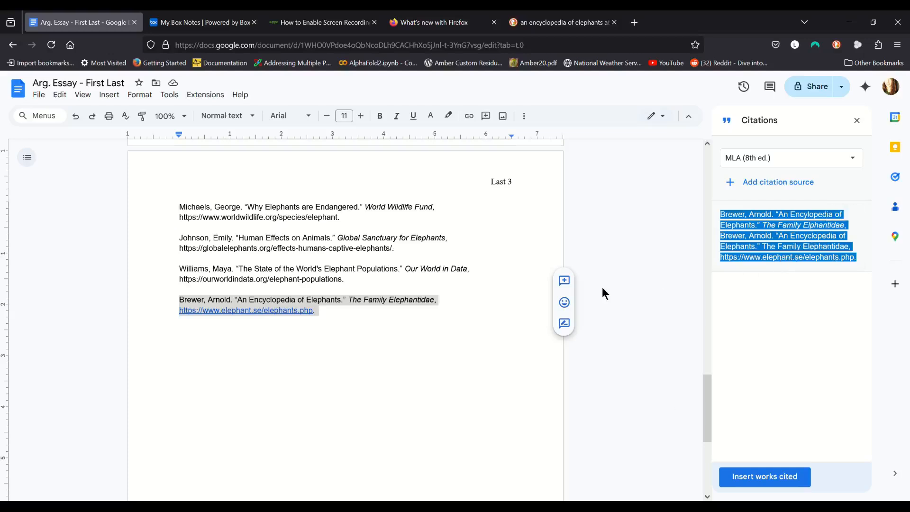
left_click(412, 332)
key("Return")
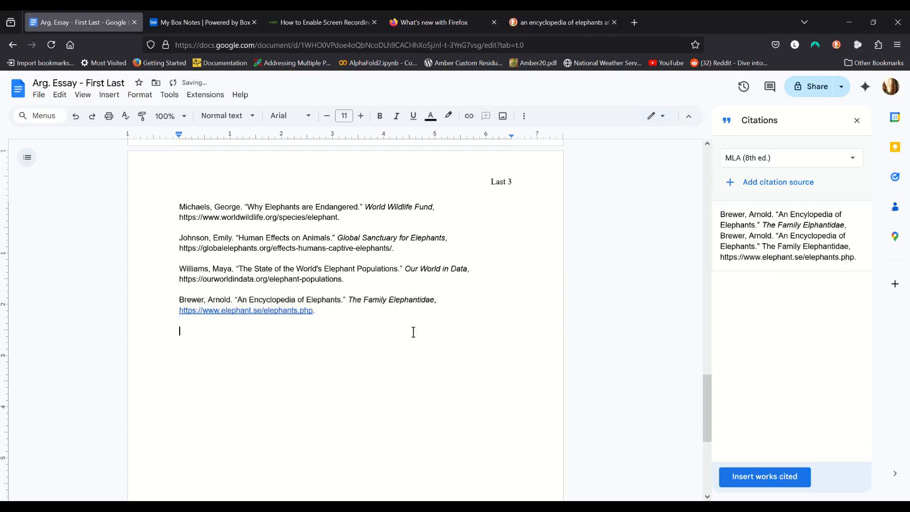
right_click(232, 339)
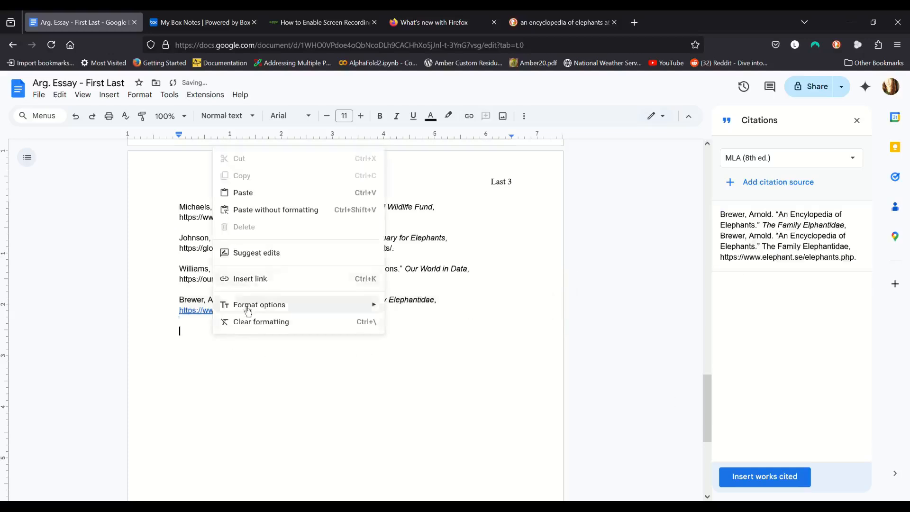
left_click(254, 202)
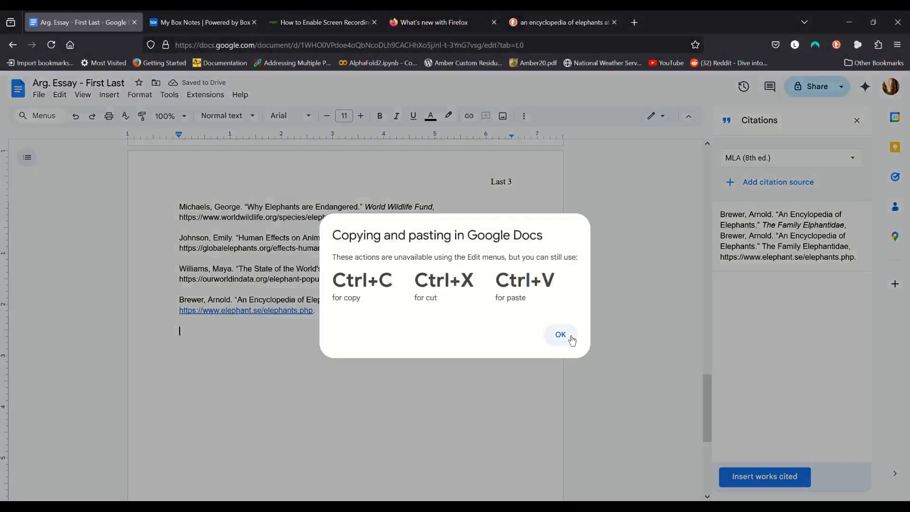
left_click(560, 334)
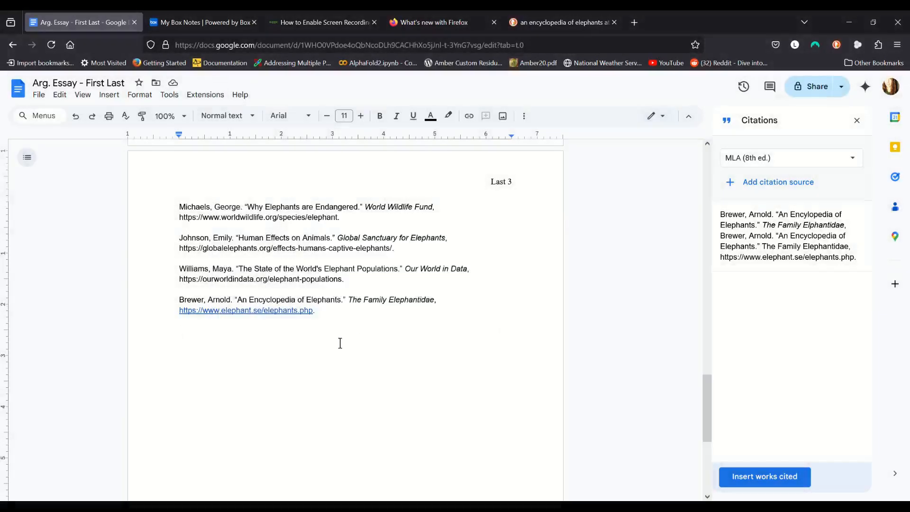
type("Brewer, Arnold. \"An Encylopedia of Elephants.\" The Family Elphantidae, Brewer, Arnold. \"An Encyclopedia of Elephants.\" The Family Elephantidae, https://www.elephant.se/elephants.php.")
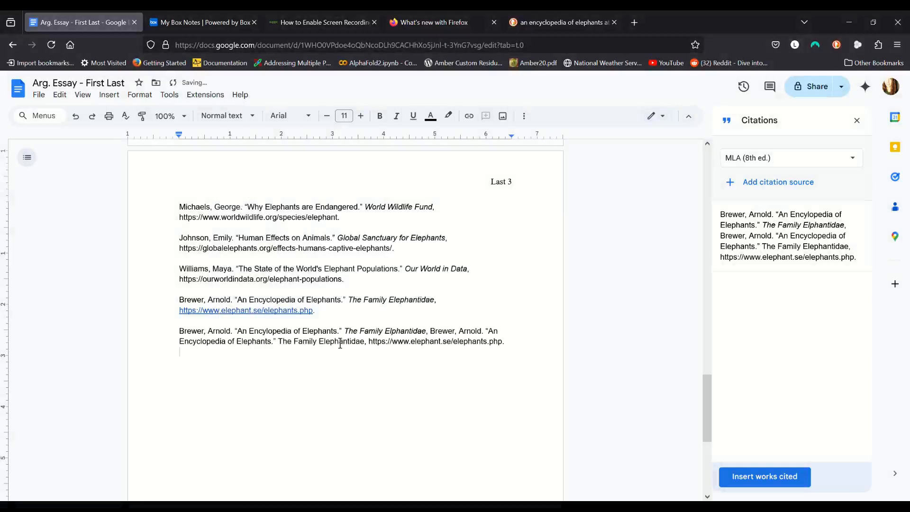
- Correct the misspelled word "Encylopedia" to "Encyclopedia" in the pasted citation
left_click(182, 334)
left_click_drag(181, 335, 521, 355)
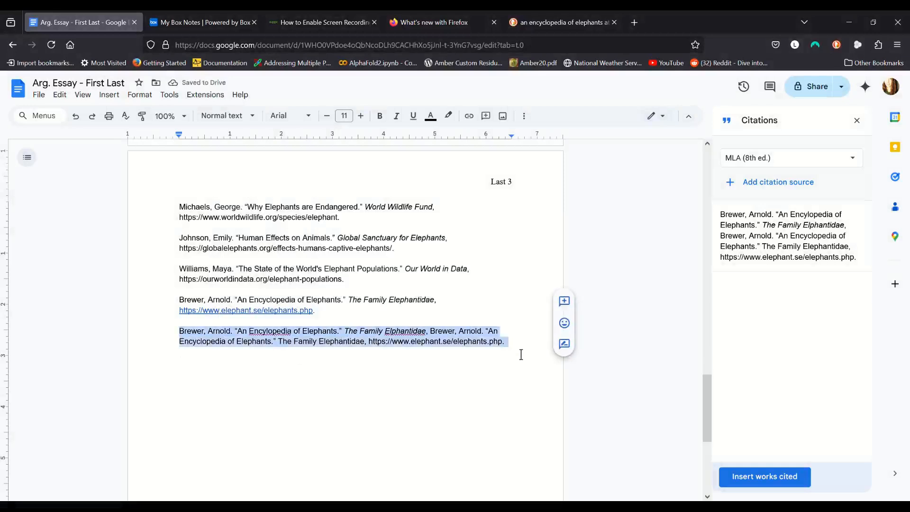
left_click(273, 331)
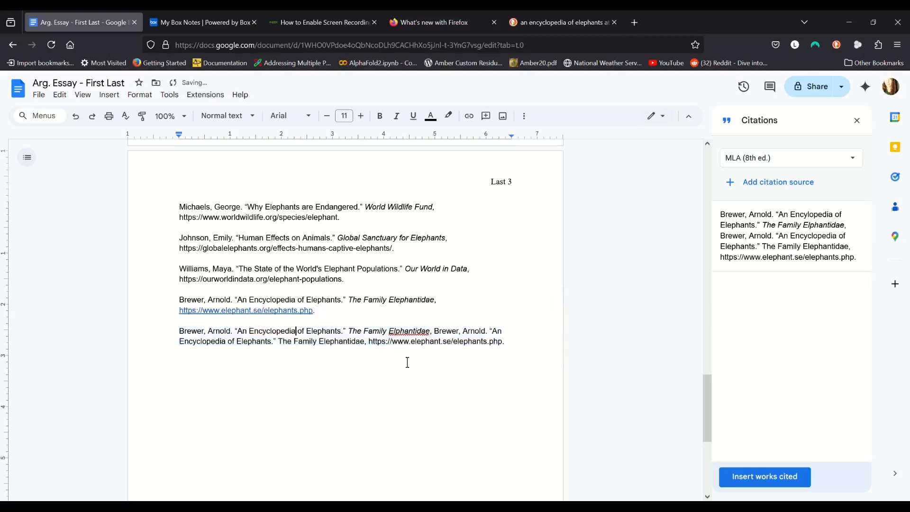
- Delete the original "An Encyclopedia of Elephants" entry and its extra blank line, and close the Citations tool
left_click_drag(179, 331, 514, 346)
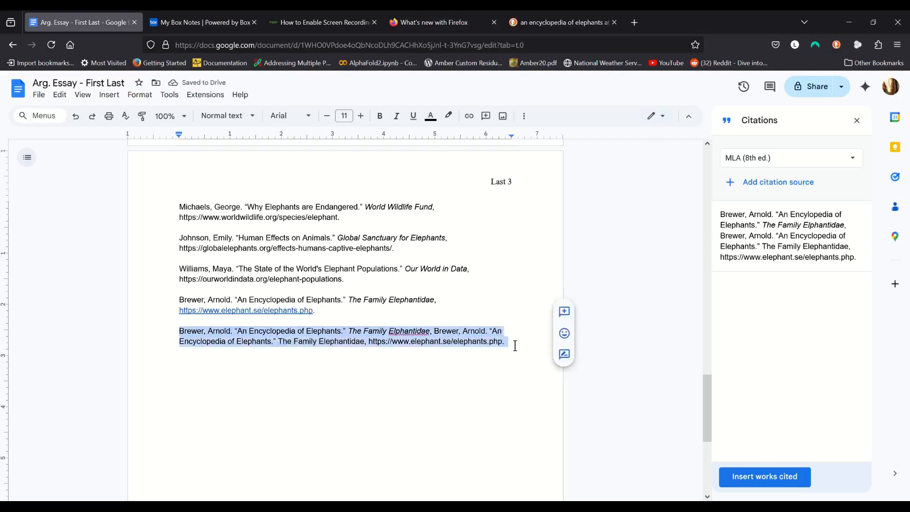
left_click_drag(319, 311, 180, 300)
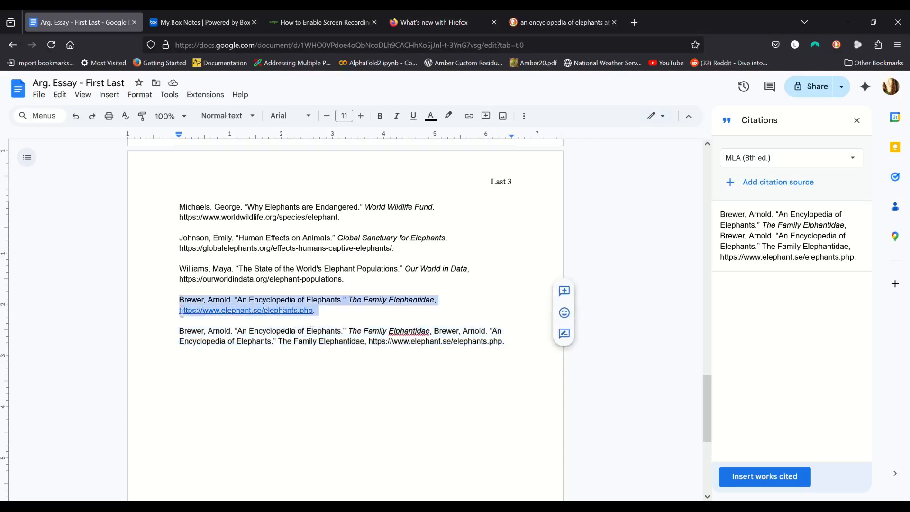
key("BackSpace")
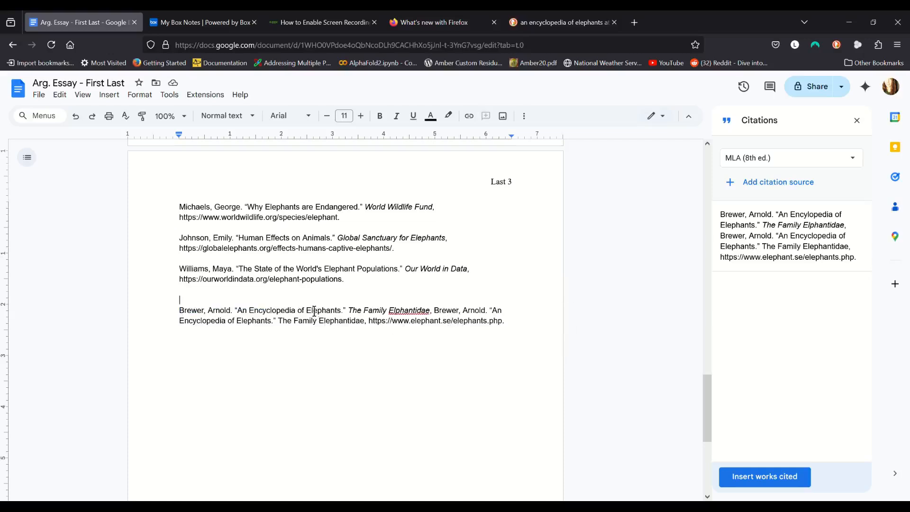
key("BackSpace")
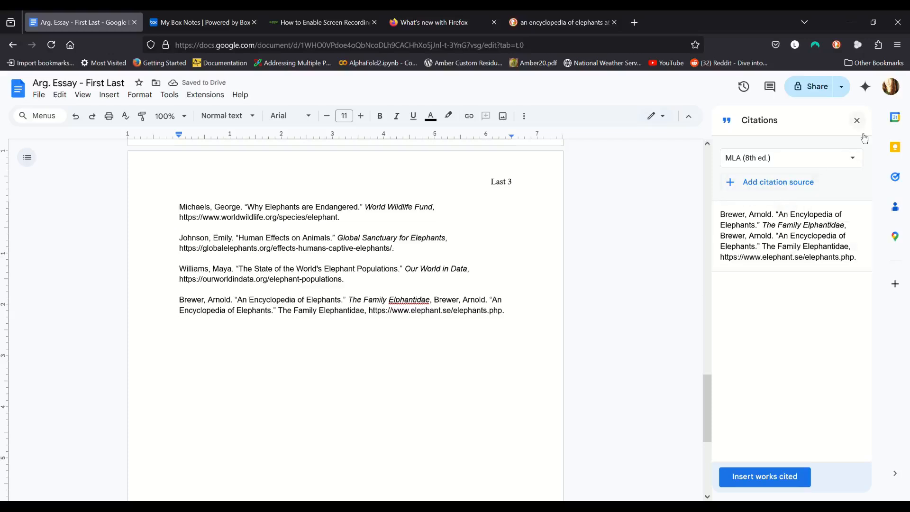
left_click(857, 121)
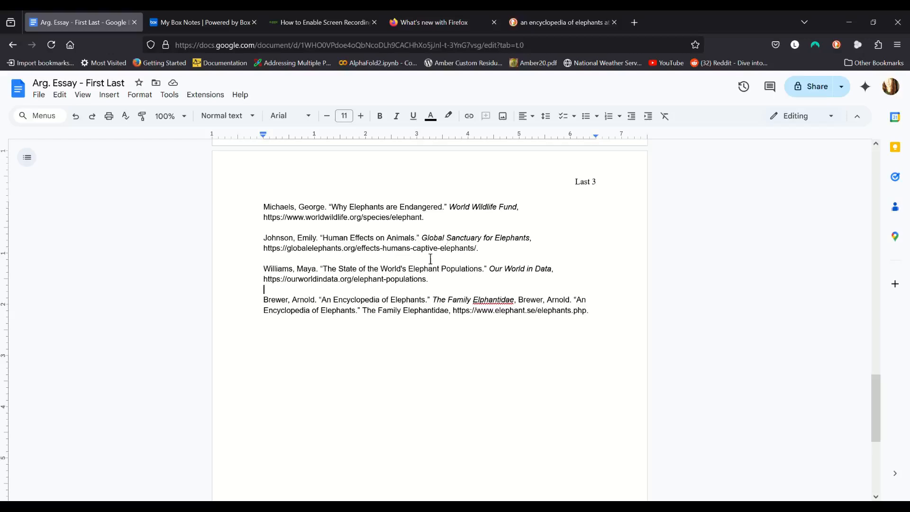
- Turn the web addresses at the end of all four source entries into hyperlinks
left_click(433, 230)
key("BackSpace")
type(".")
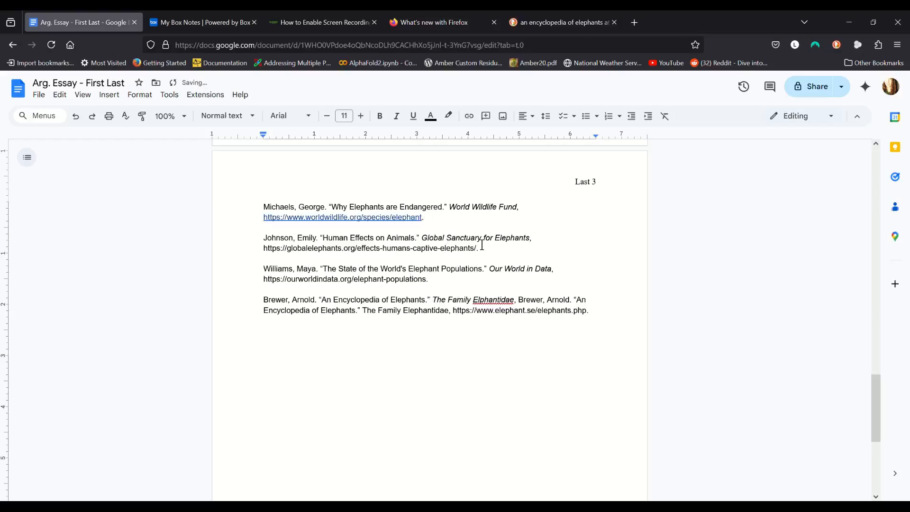
left_click(487, 260)
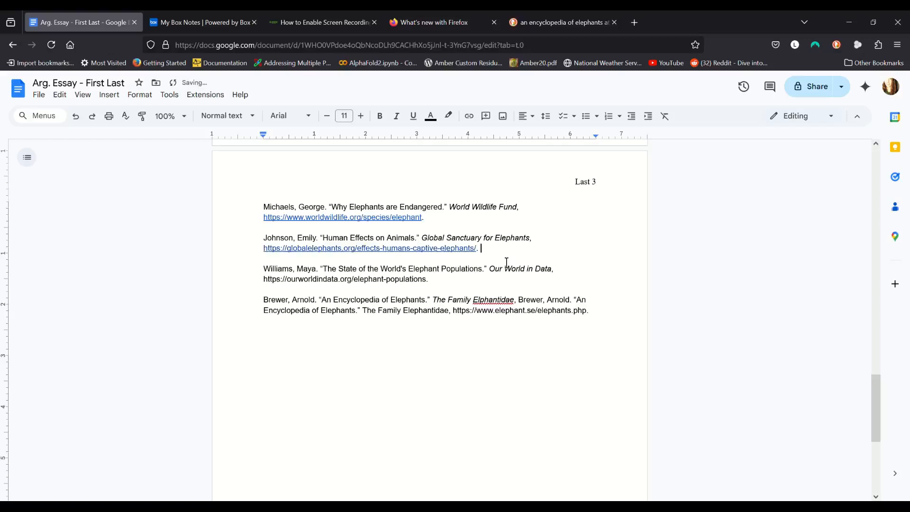
left_click(428, 280)
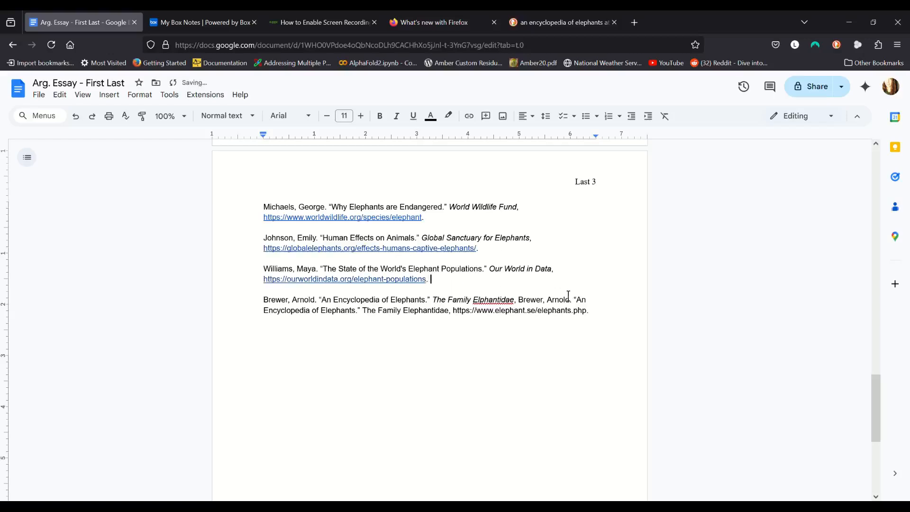
left_click(598, 319)
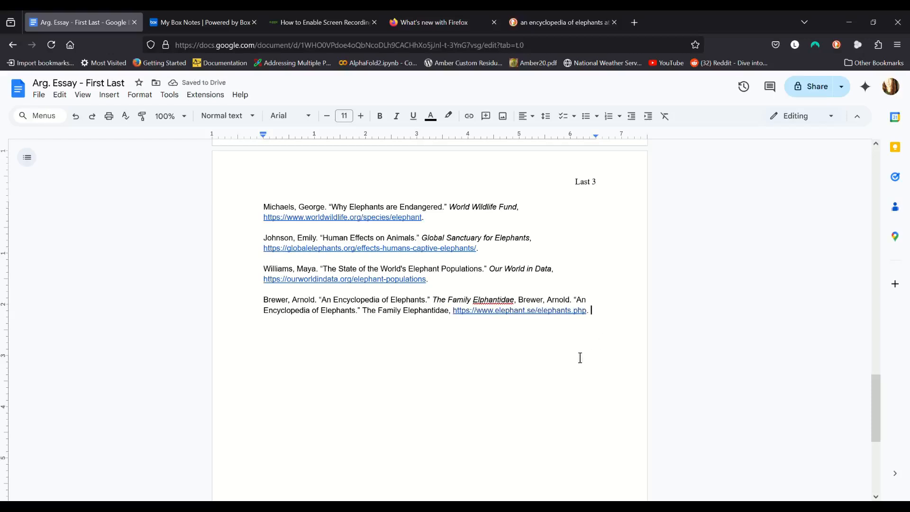
right_click(548, 318)
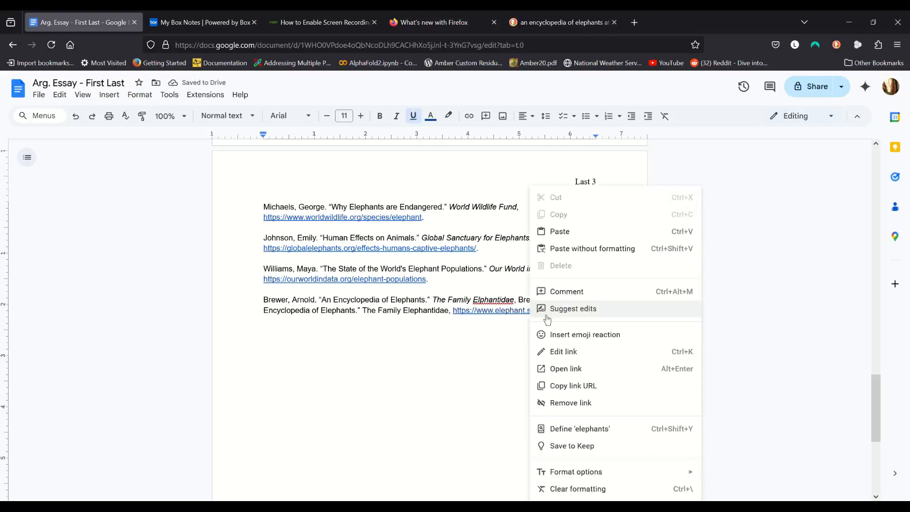
left_click(516, 319)
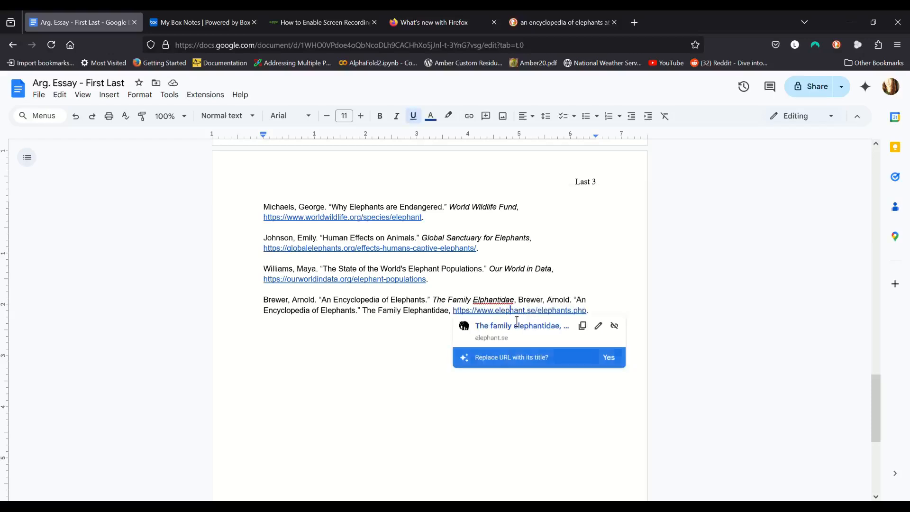
left_click(531, 397)
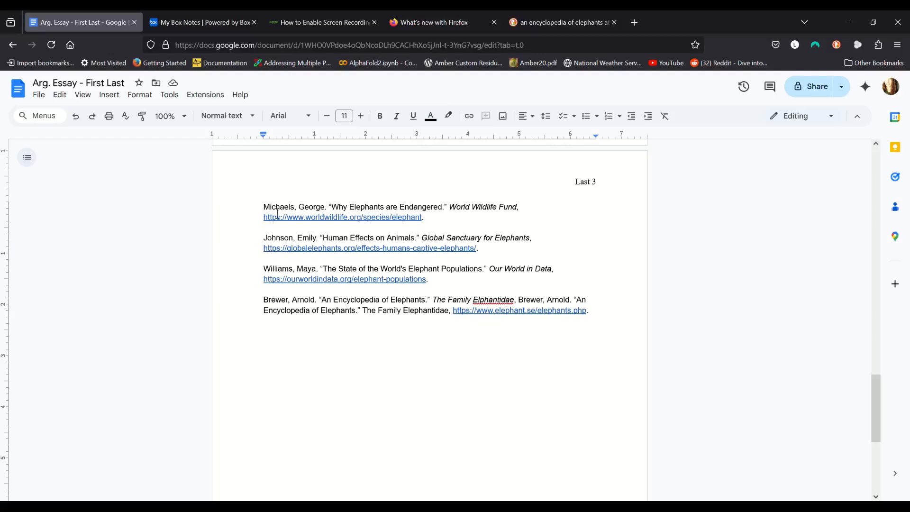
- Compare the first letters of the four source entries to determine their alphabetical order
key("shift+Right")
left_click(265, 238)
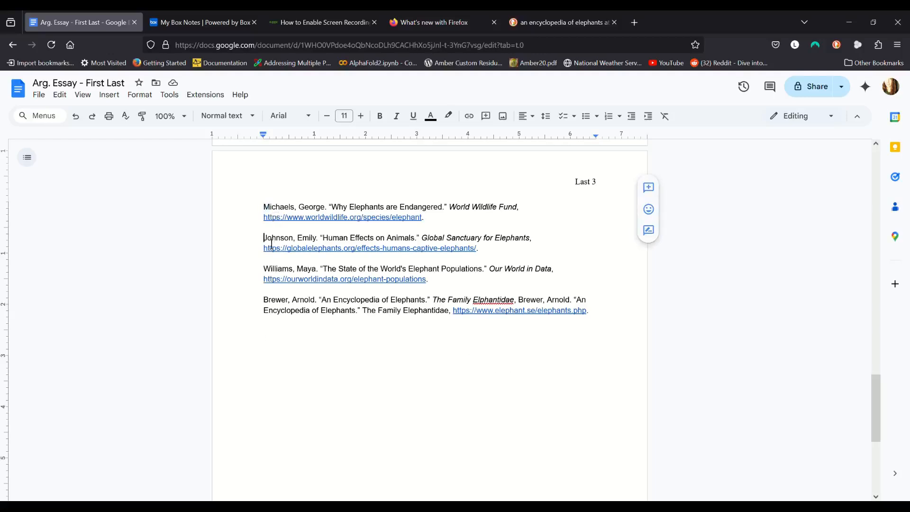
left_click(265, 269)
left_click(264, 300)
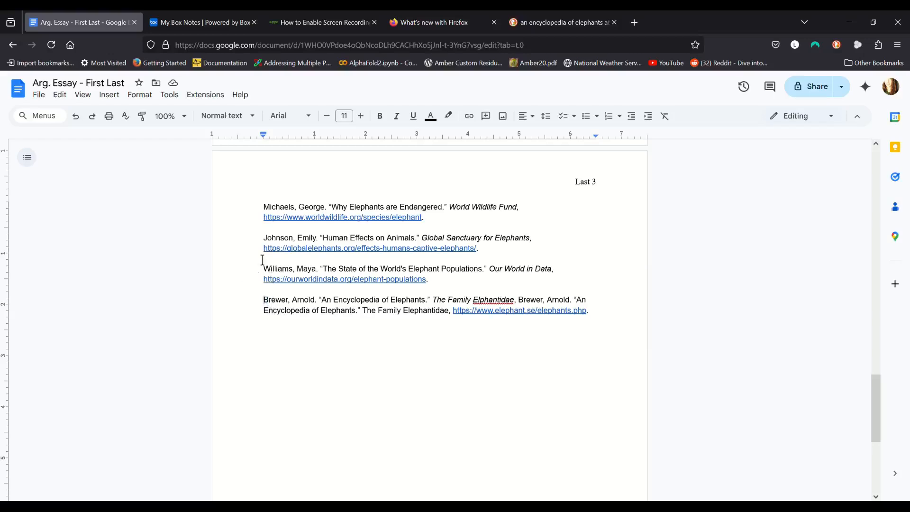
left_click_drag(267, 218, 276, 216)
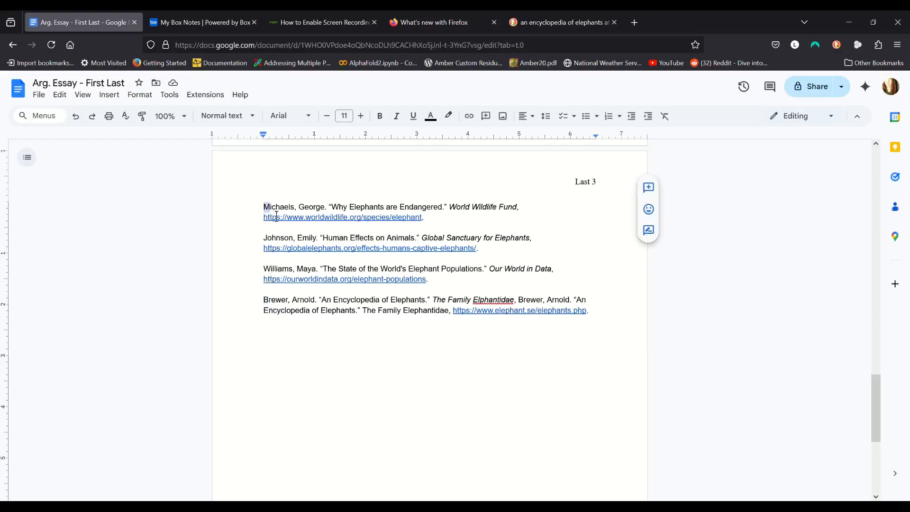
left_click(264, 300)
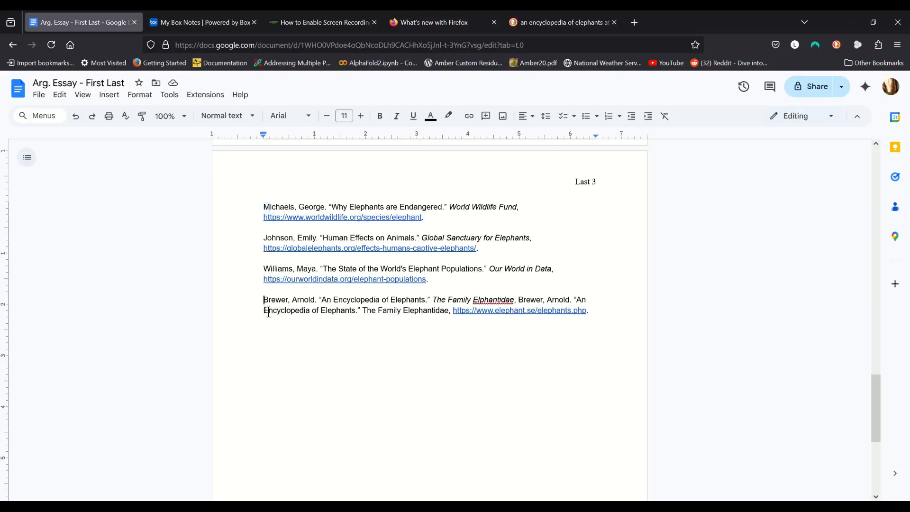
- Move the "An Encyclopedia of Elephants" entry from the end of the source list to its start
left_click_drag(264, 300, 604, 314)
key("ctrl+c")
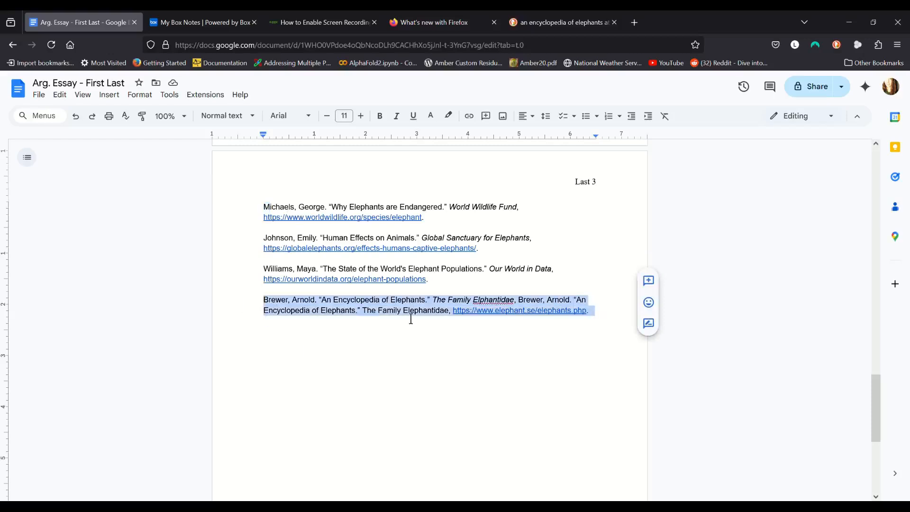
key("Delete")
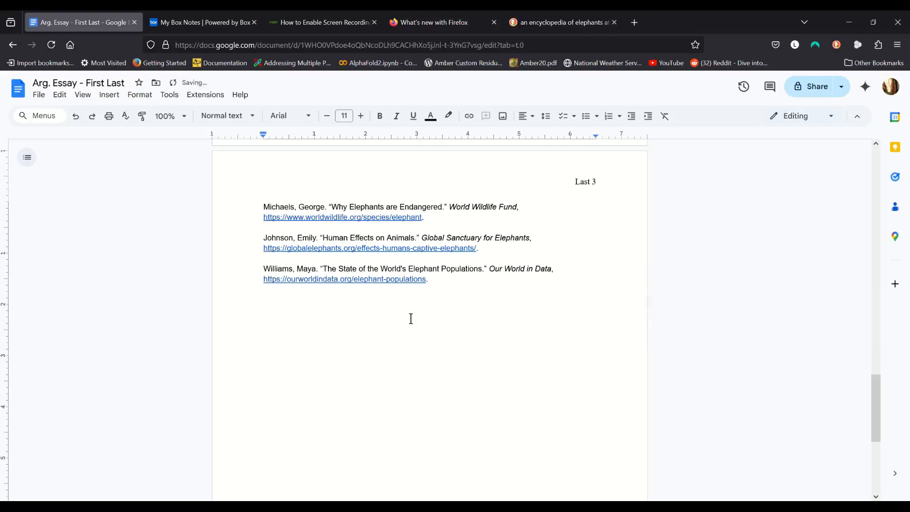
left_click(264, 206)
key("Return")
key("Up")
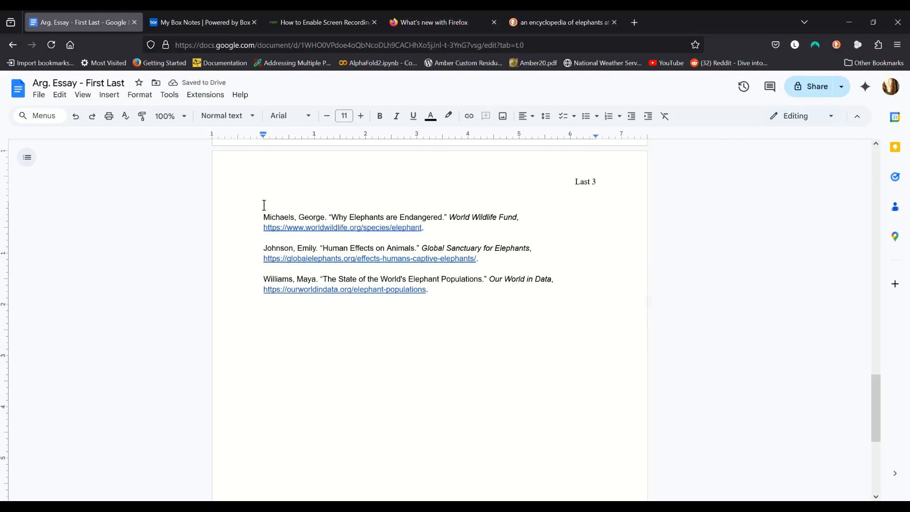
key("ctrl+v")
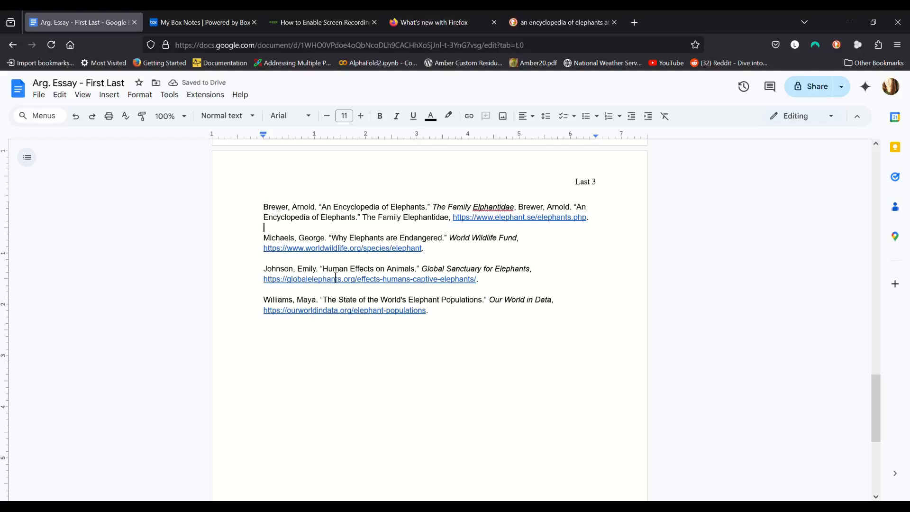
- Move the "Human Effects on Animals" entry above "Why Elephants are Endangered", keeping one blank line between all entries
left_click_drag(264, 268, 490, 286)
key("ctrl+c")
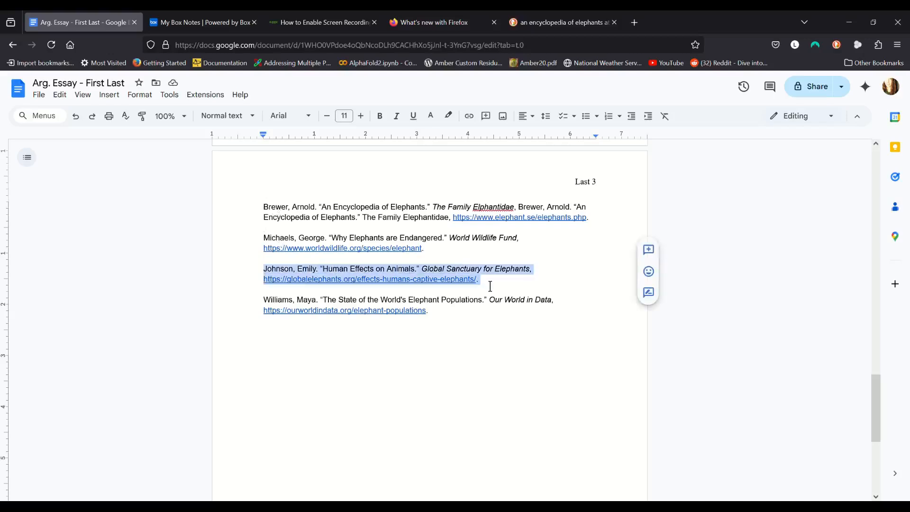
key("BackSpace")
left_click_drag(264, 239, 272, 247)
key("Return")
key("Up")
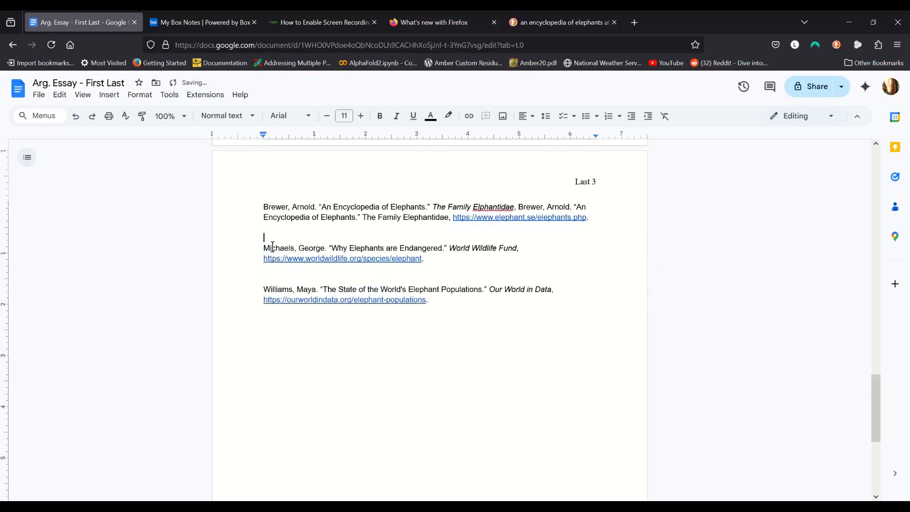
key("ctrl+b")
key("ctrl+v")
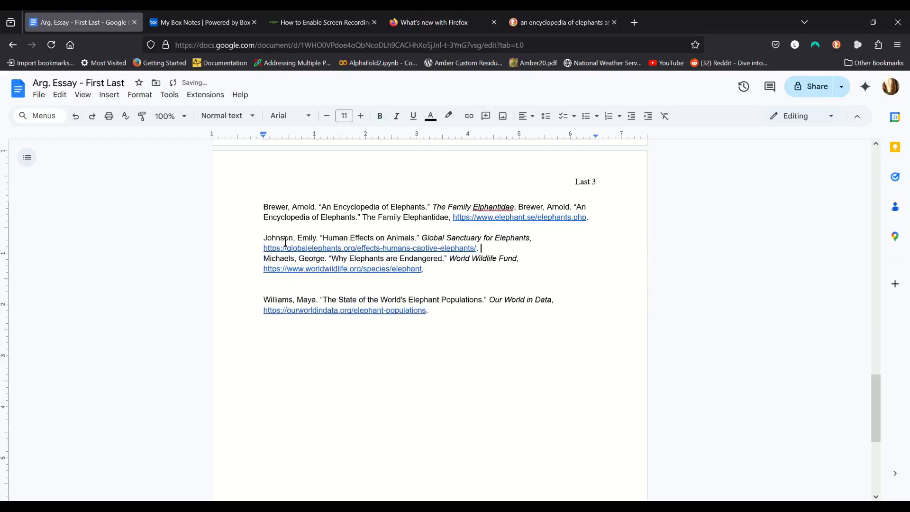
key("Return")
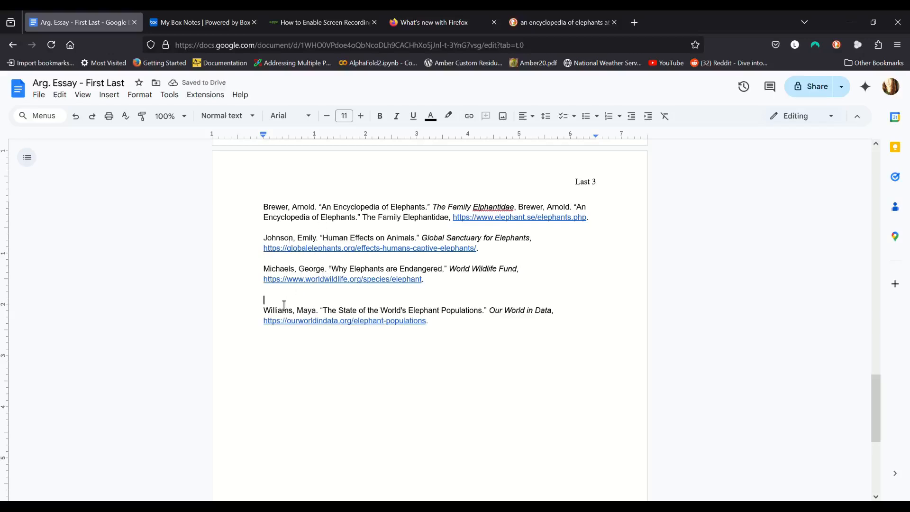
key("BackSpace")
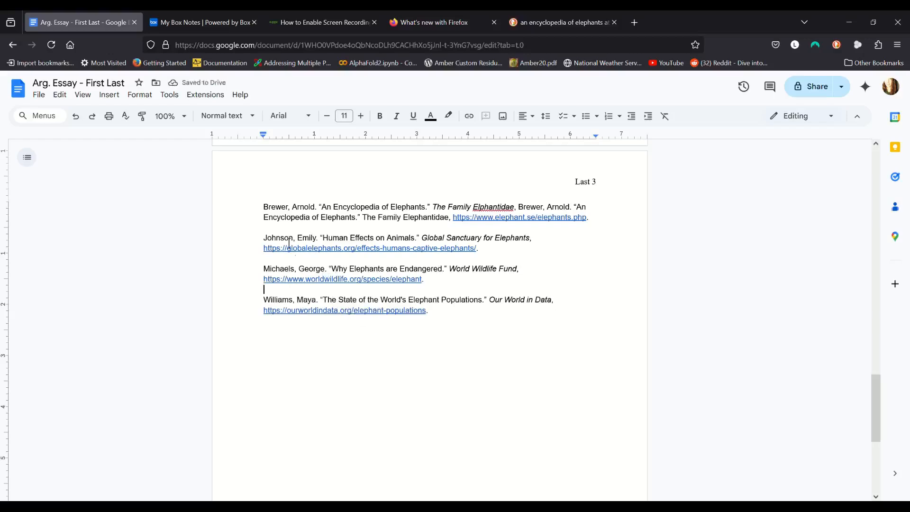
- Try center alignment on all four source entries and set them back to left alignment
left_click(389, 232)
left_click_drag(264, 207, 498, 329)
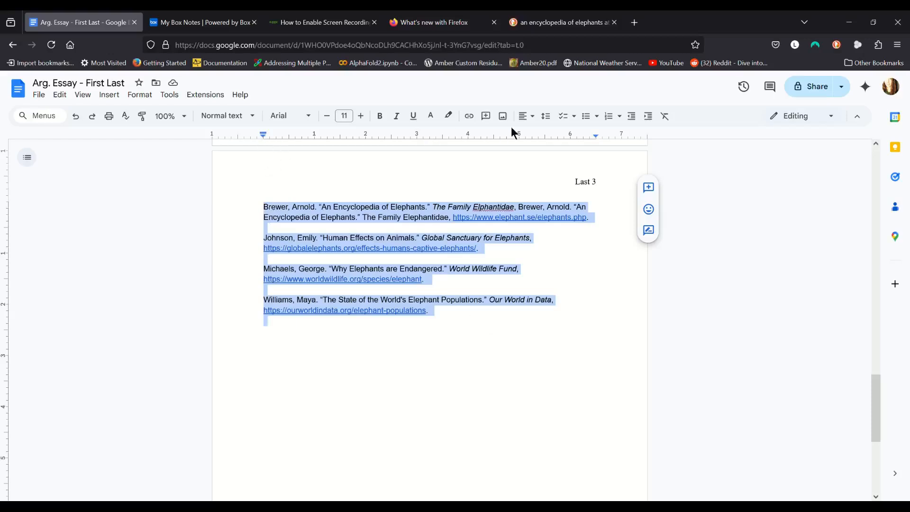
left_click(527, 115)
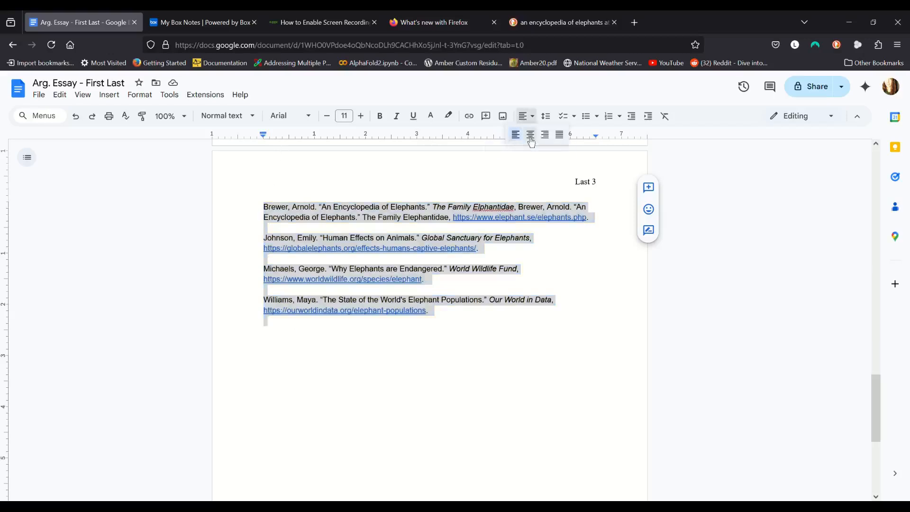
left_click(528, 135)
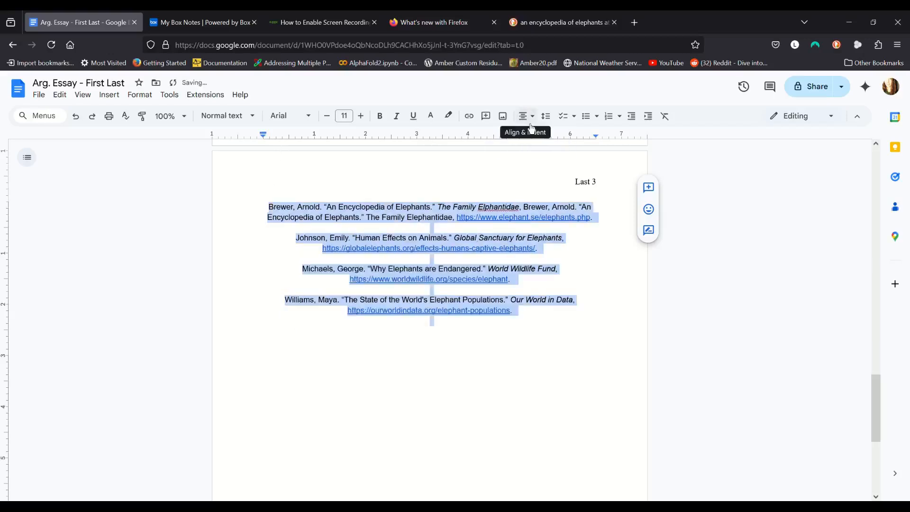
left_click(530, 116)
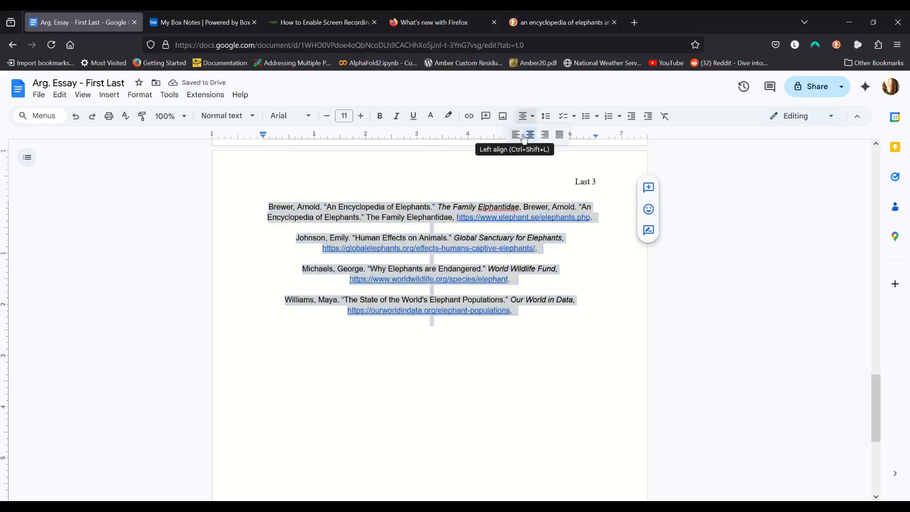
left_click(523, 138)
- Apply a 0.5-inch hanging indent to the "An Encyclopedia of Elephants" entry
left_click(271, 211)
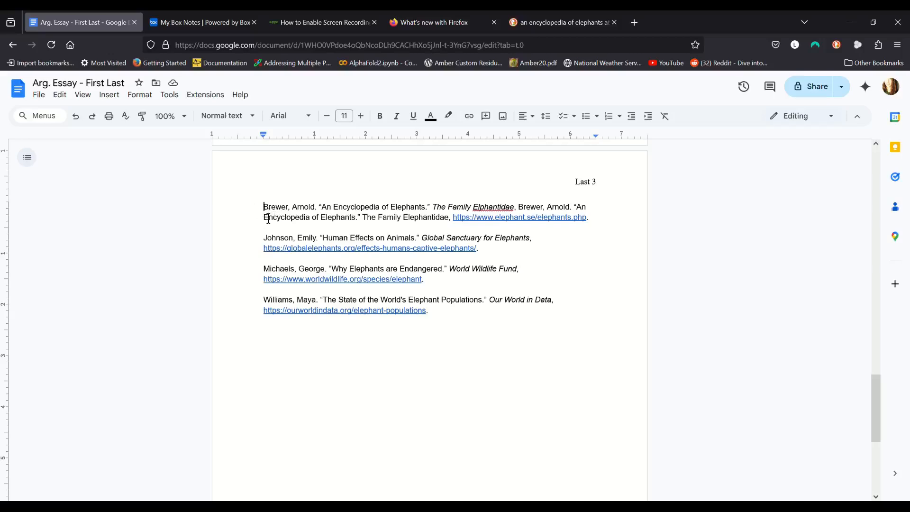
triple_click(268, 219)
scroll(702, 342, "up", 2)
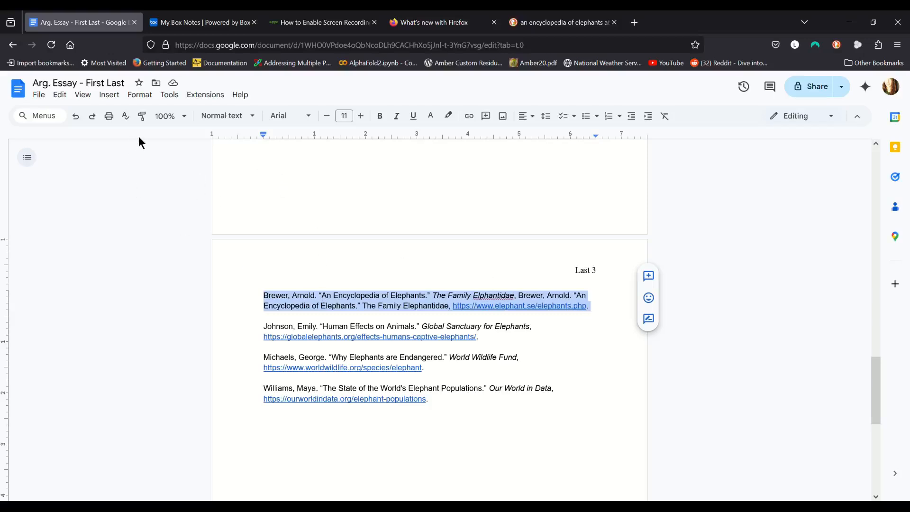
left_click(165, 102)
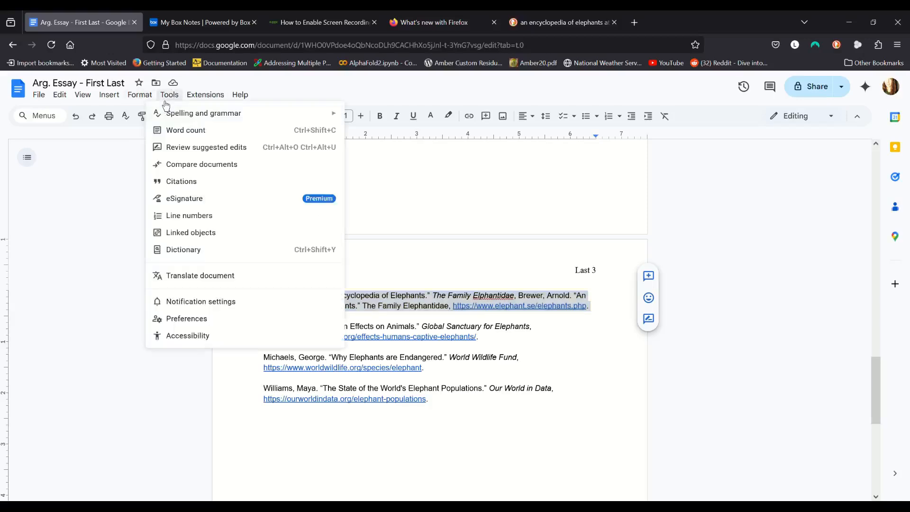
mouse_move(156, 103)
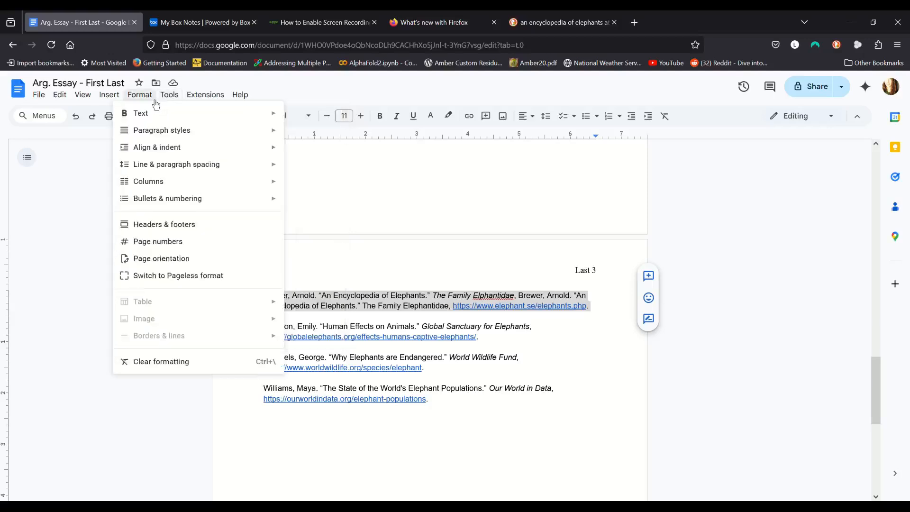
mouse_move(147, 156)
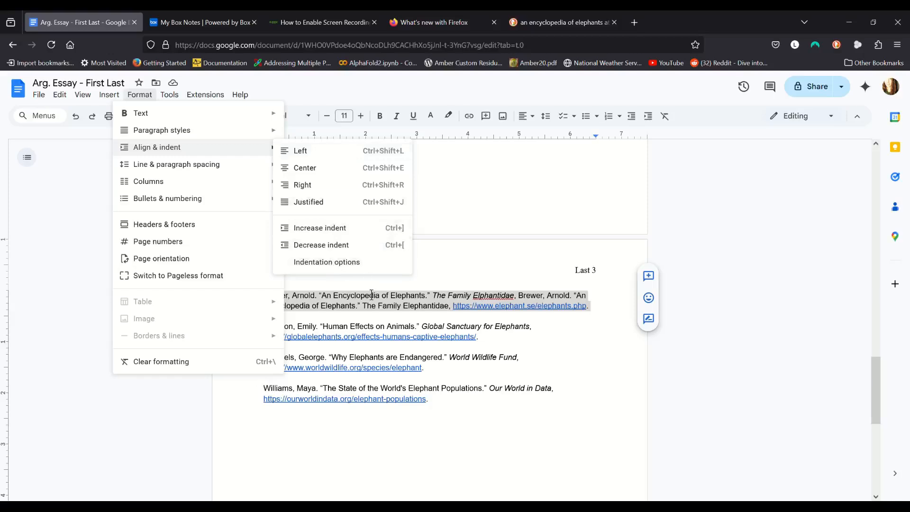
left_click(326, 262)
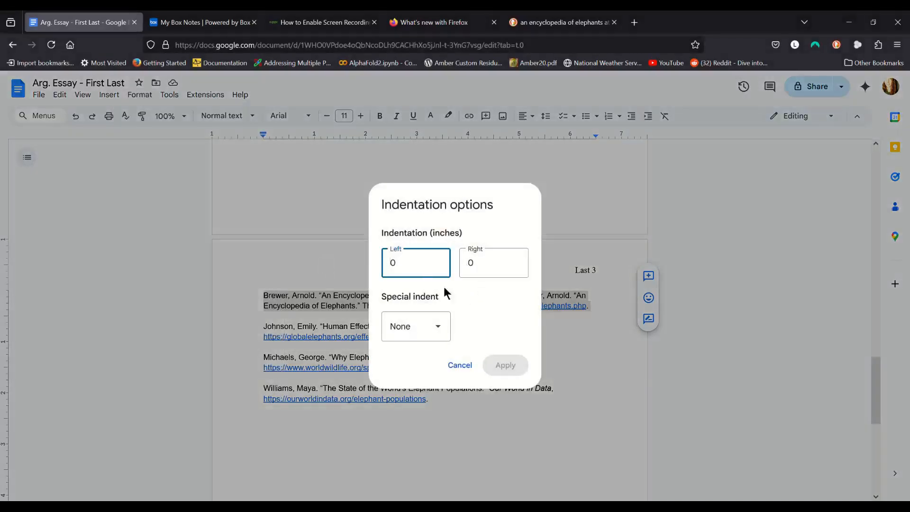
left_click(432, 335)
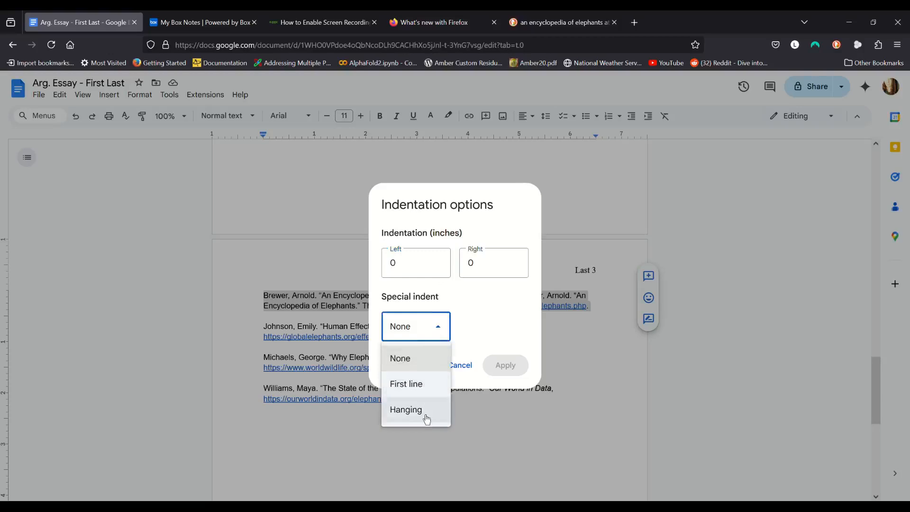
left_click(425, 414)
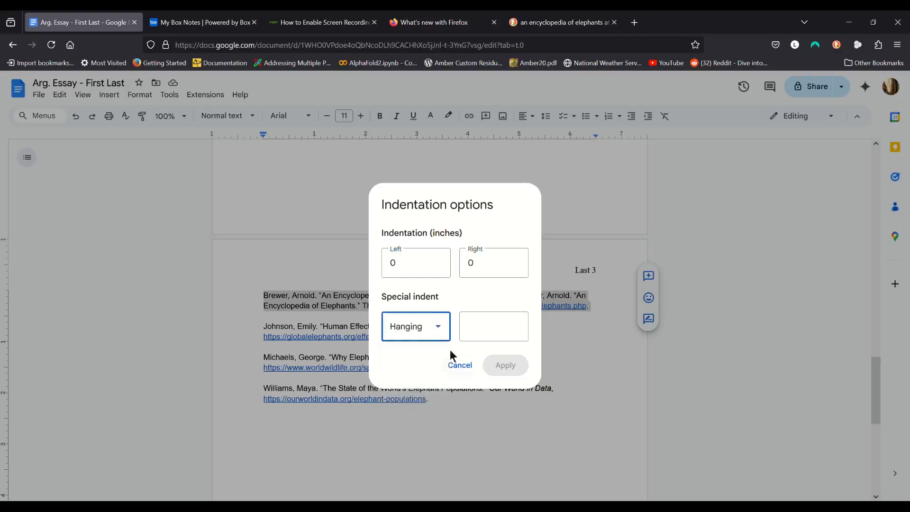
left_click(465, 333)
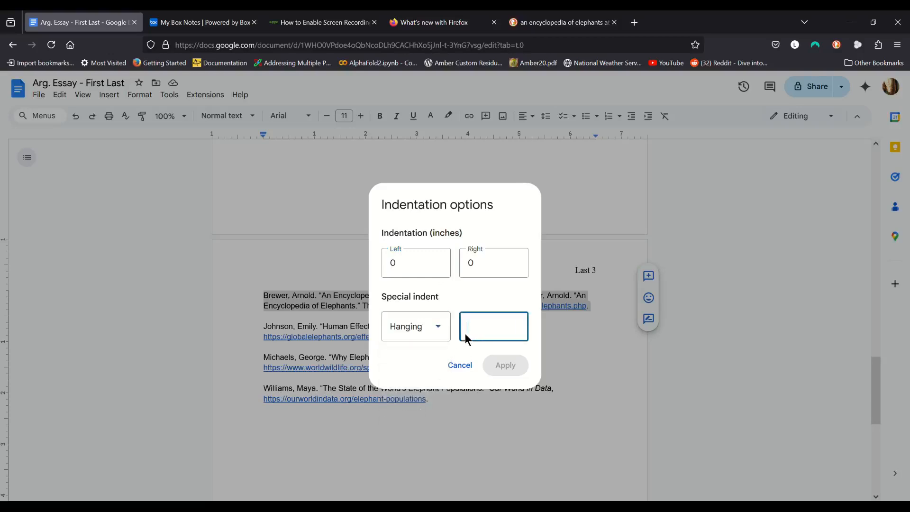
type("0.5")
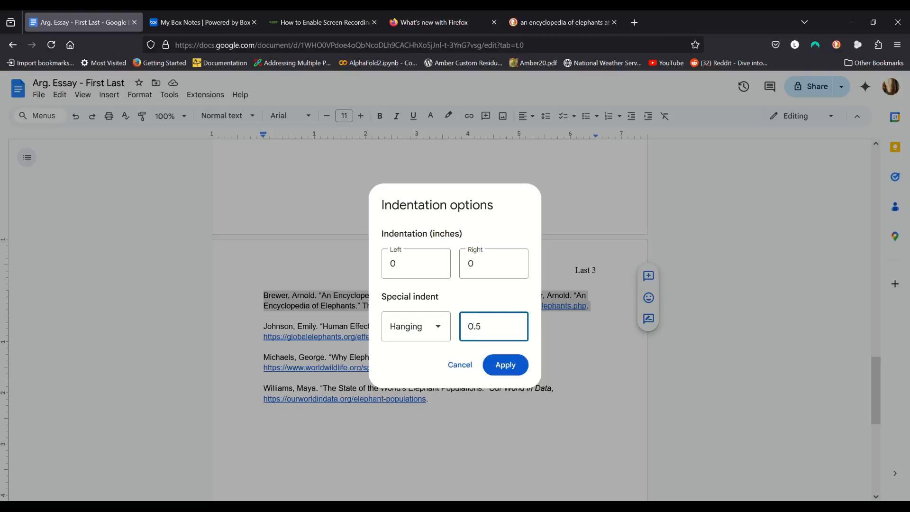
left_click(517, 375)
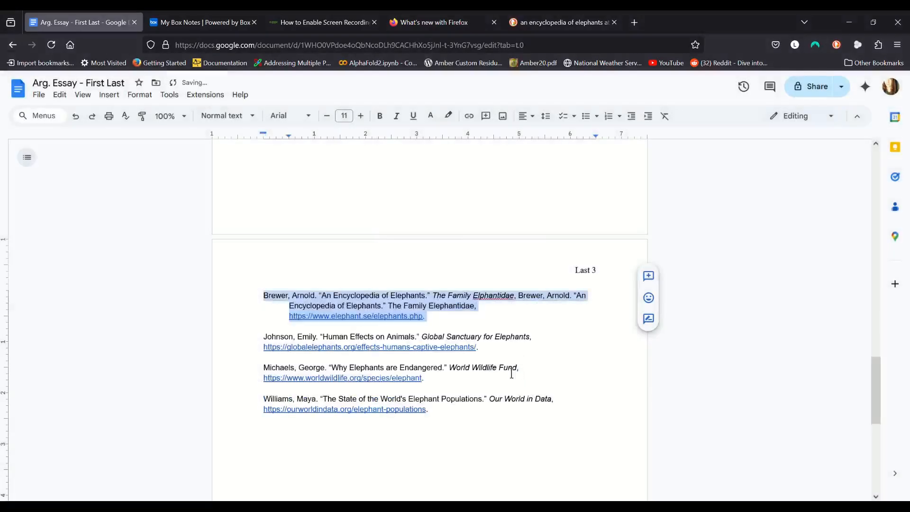
left_click(292, 303)
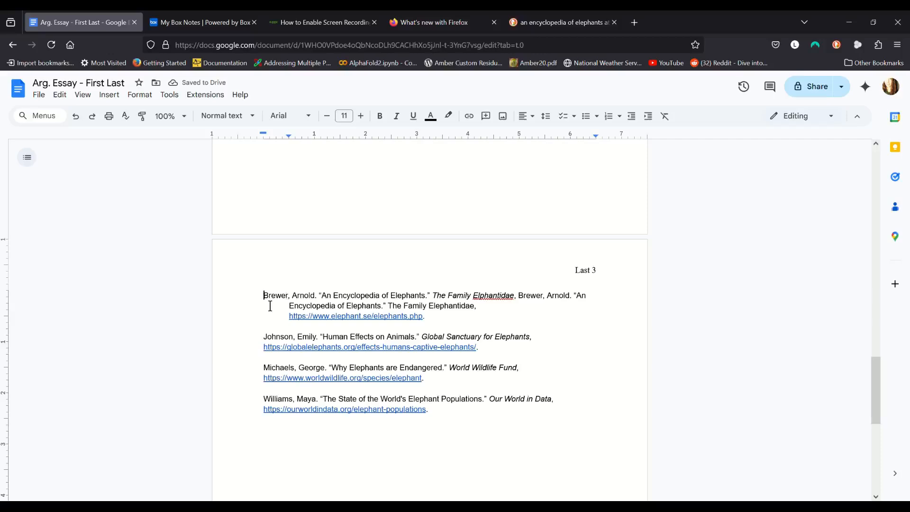
left_click_drag(264, 296, 297, 301)
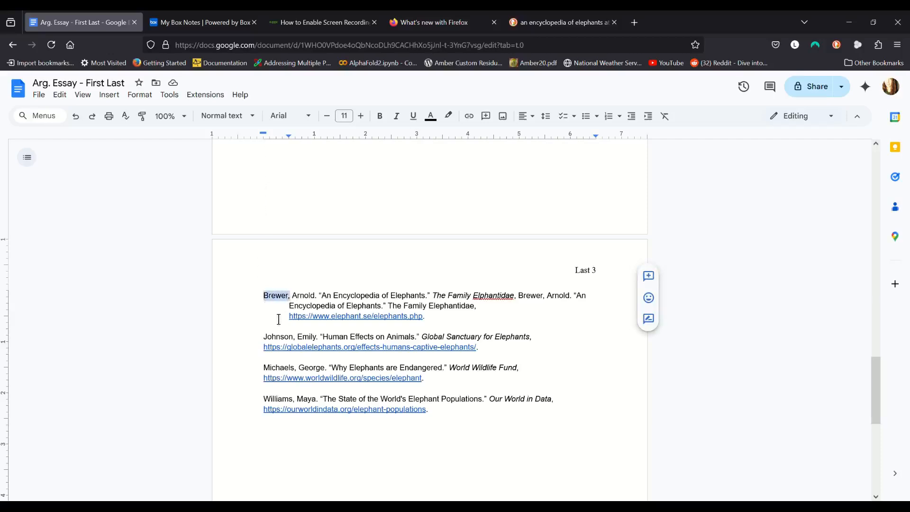
left_click_drag(264, 298, 444, 324)
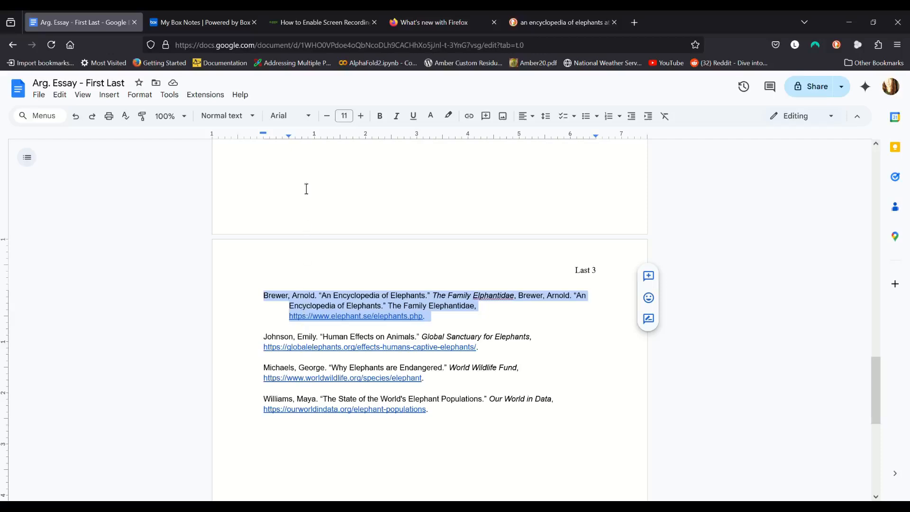
- Apply a 0.5-inch hanging indent to the "Human Effects on Animals" entry
left_click_drag(264, 339, 489, 356)
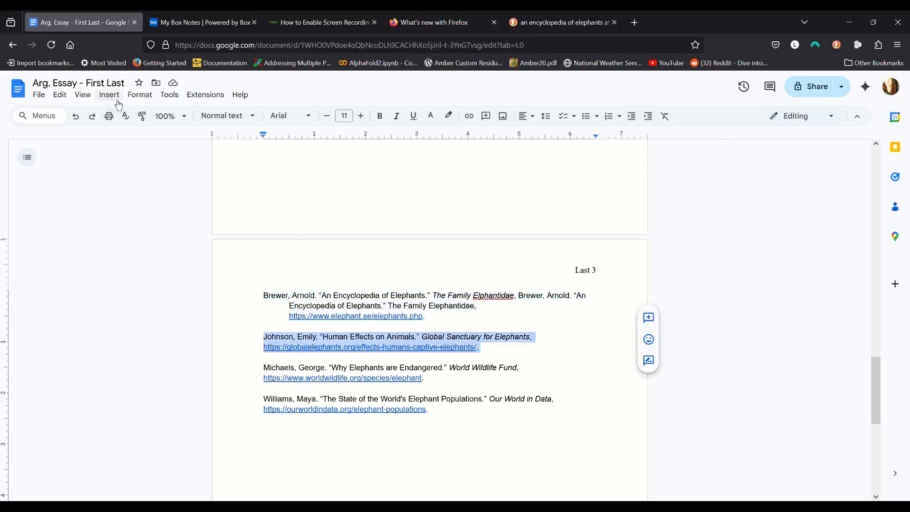
left_click(141, 95)
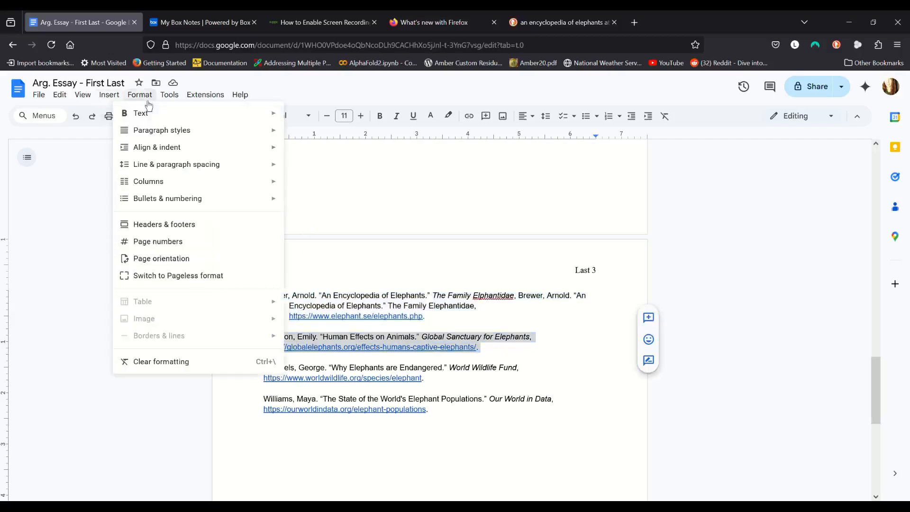
mouse_move(154, 149)
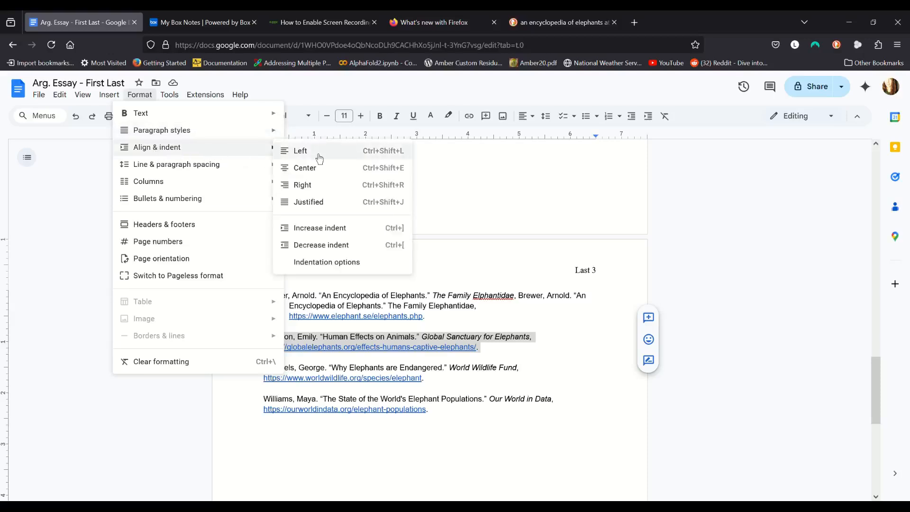
left_click(373, 271)
left_click(425, 334)
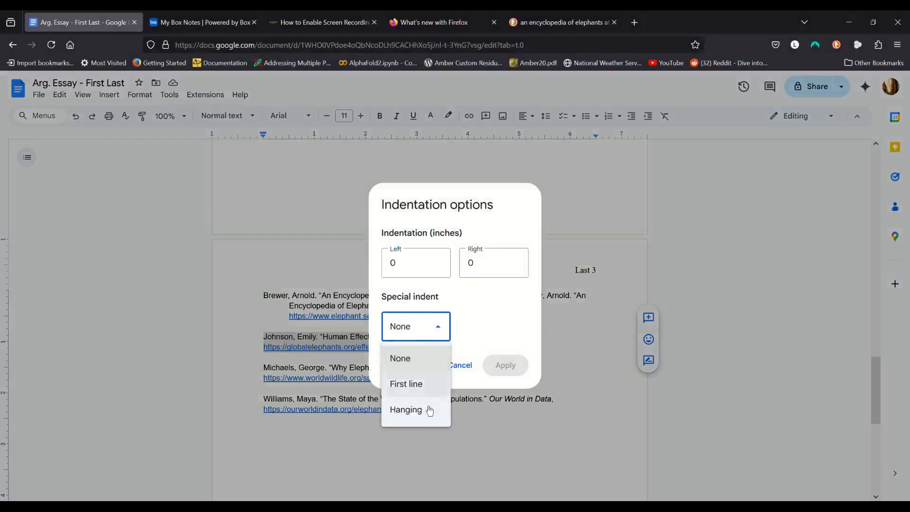
left_click(430, 410)
left_click(485, 334)
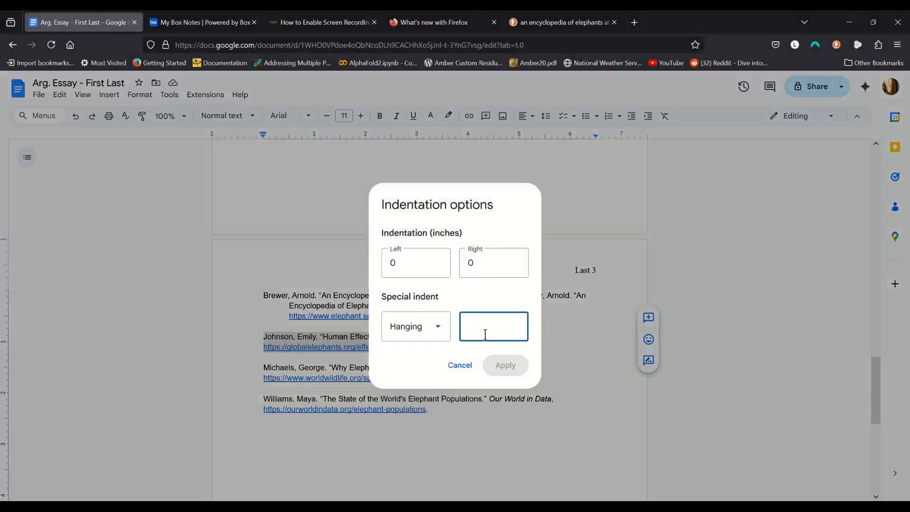
type("0.5")
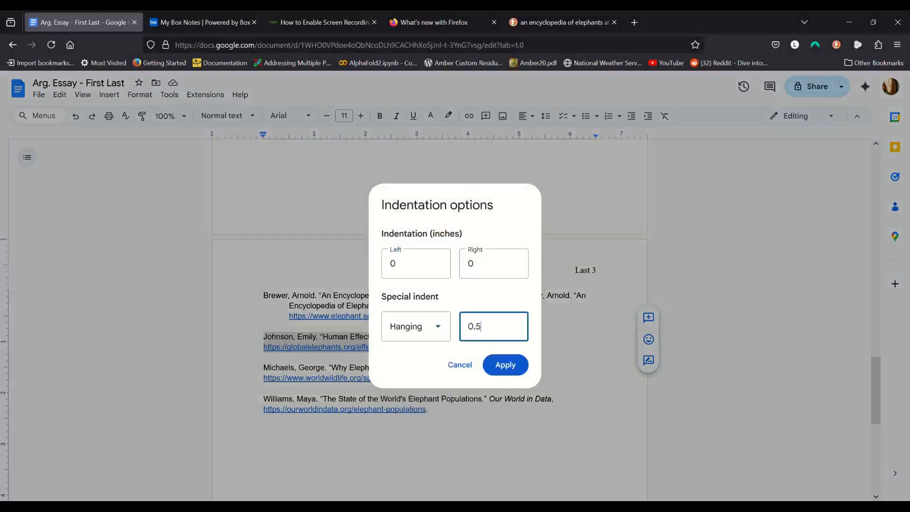
left_click(502, 377)
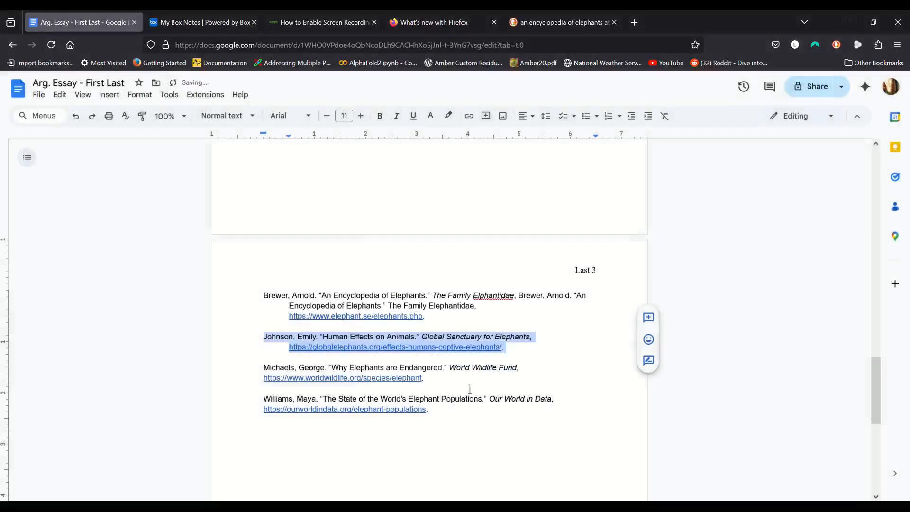
- Apply a 0.5-inch hanging indent to the "Why Elephants are Endangered" entry
left_click(269, 379)
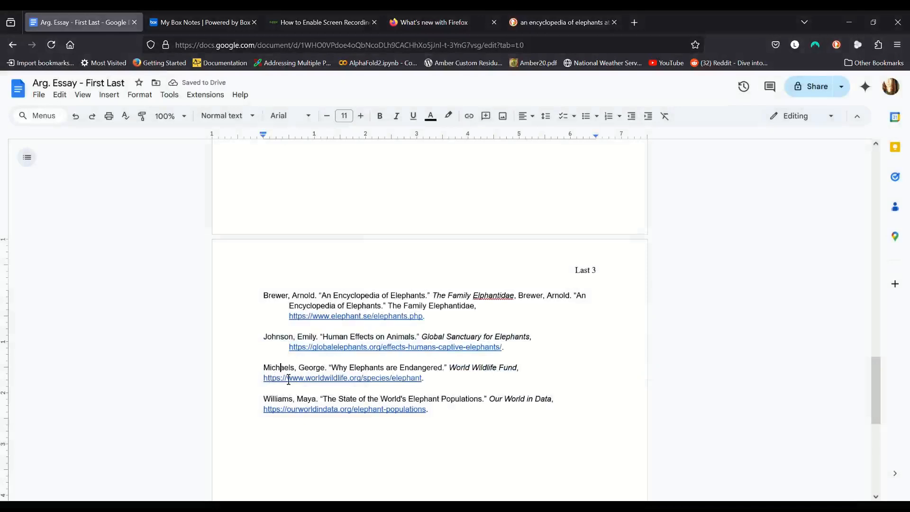
left_click_drag(266, 373, 433, 384)
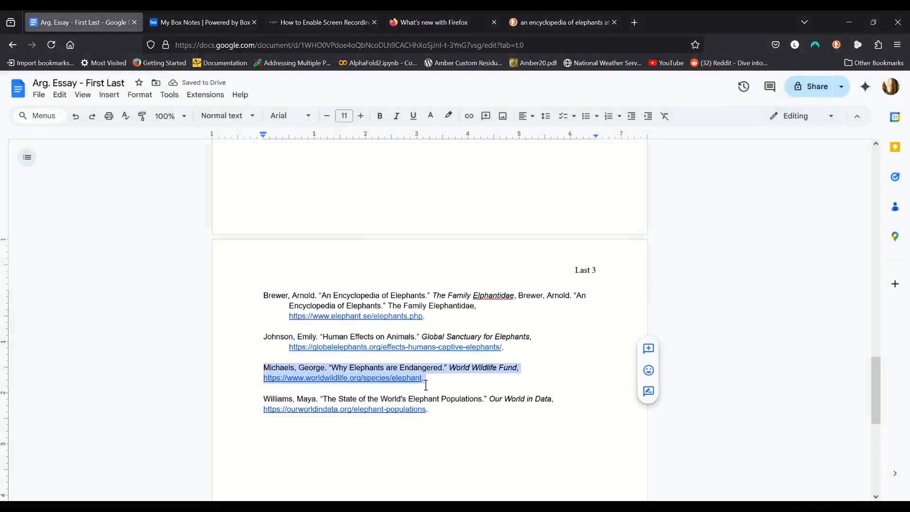
left_click(153, 99)
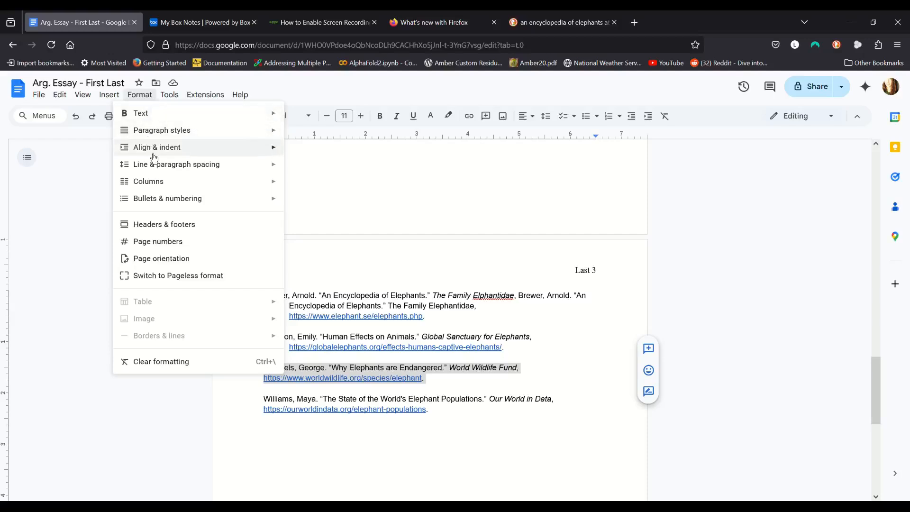
mouse_move(154, 155)
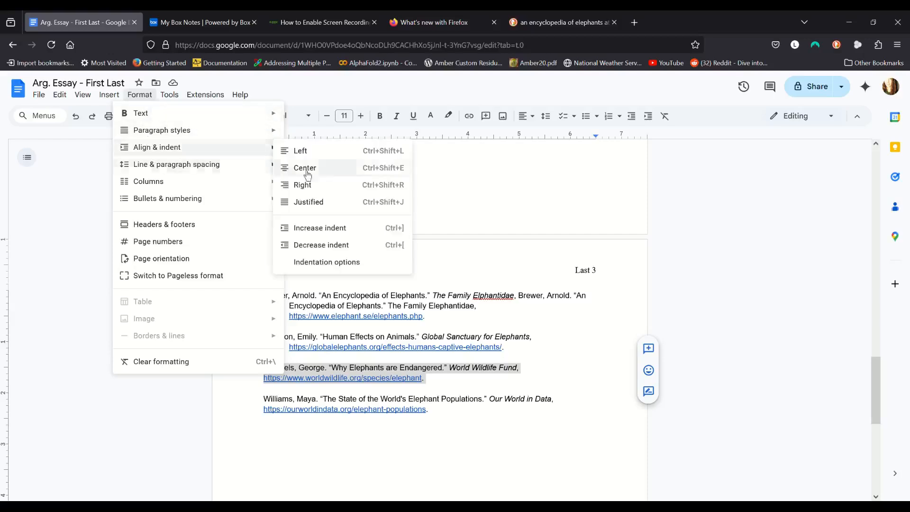
left_click(338, 269)
left_click(431, 331)
left_click(423, 410)
left_click(494, 338)
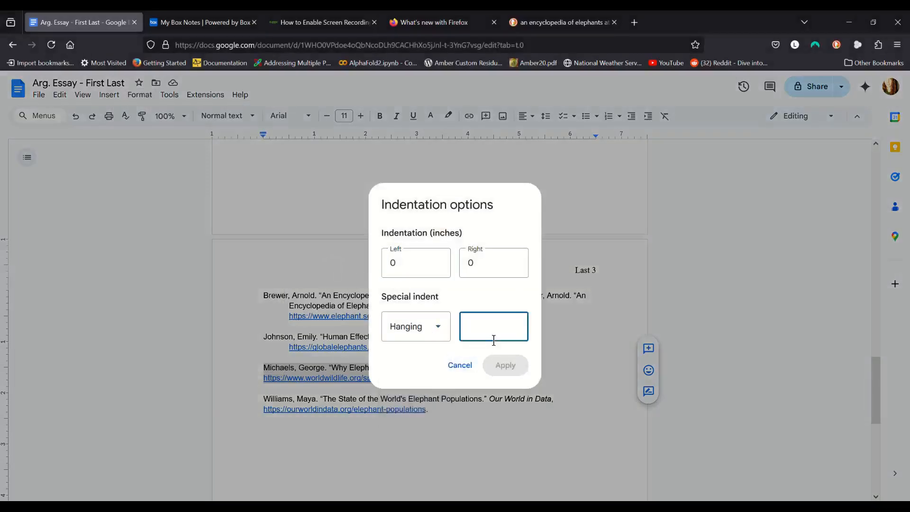
type("0.5")
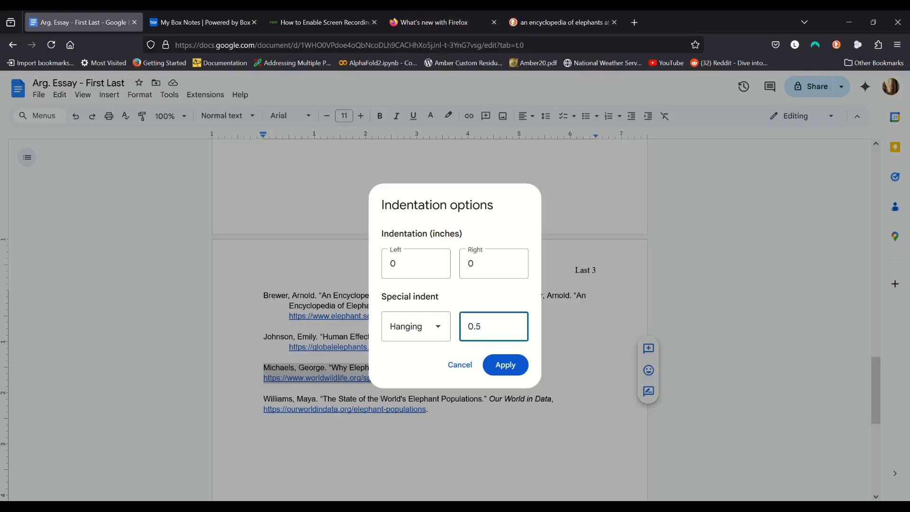
left_click(522, 365)
- Apply a 0.5-inch hanging indent to the "The State of the World's Elephant Populations" entry
left_click(269, 410)
triple_click(269, 410)
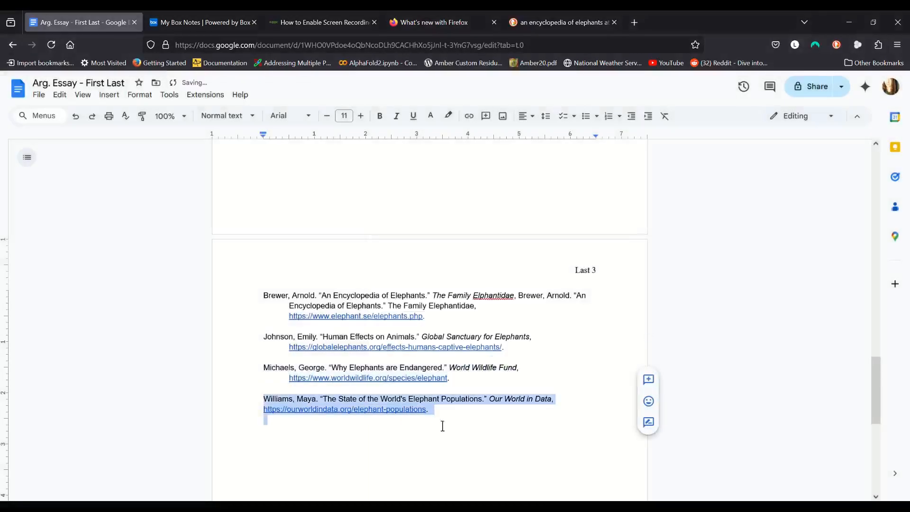
left_click(140, 95)
mouse_move(149, 148)
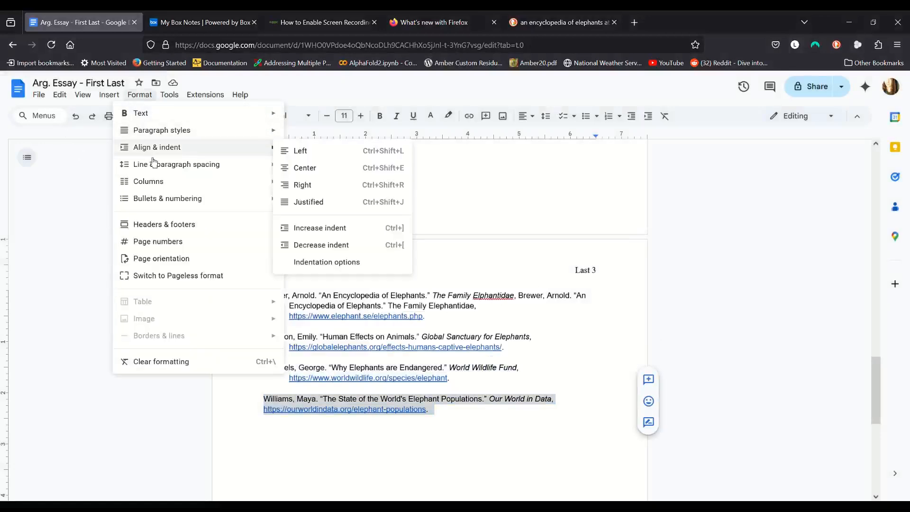
left_click(311, 263)
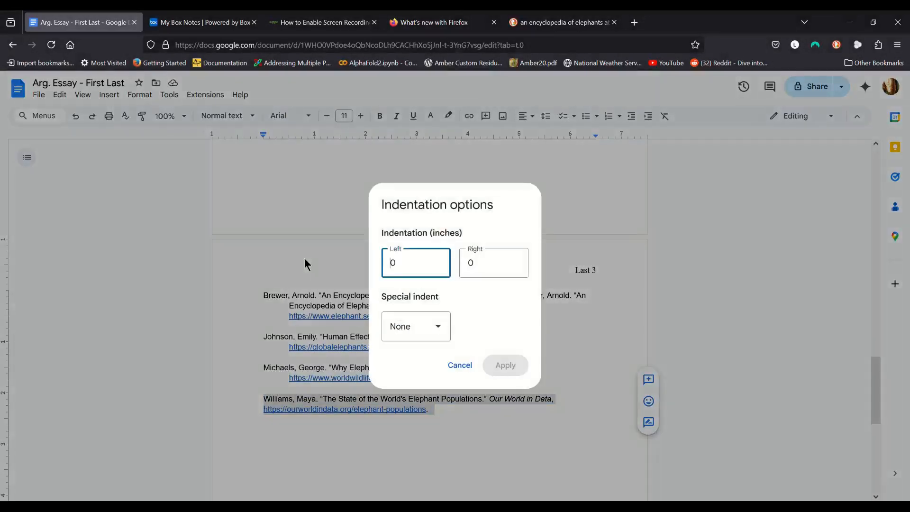
left_click(427, 331)
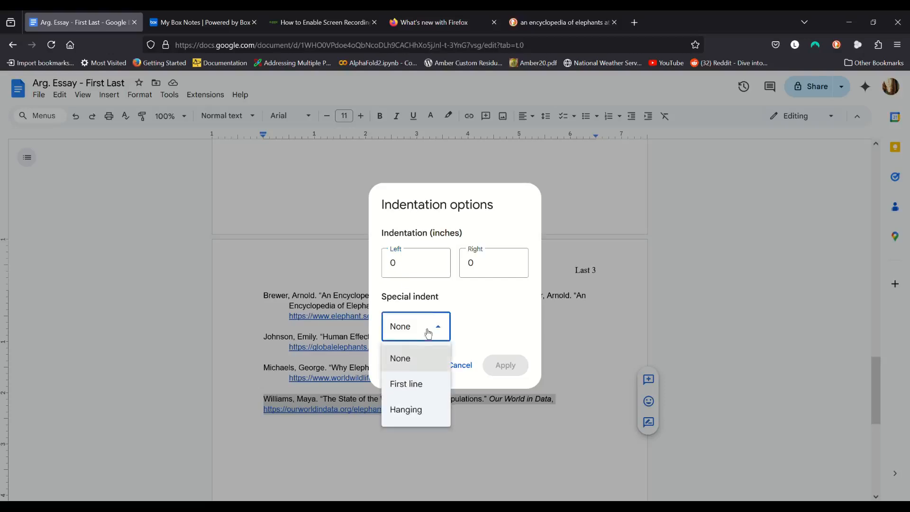
left_click(408, 410)
left_click(464, 327)
type("0.5")
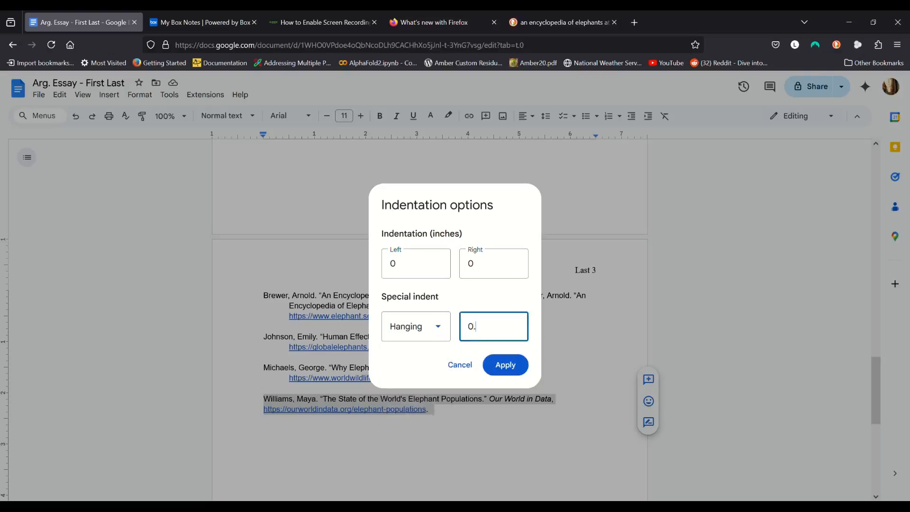
left_click(501, 365)
left_click(501, 423)
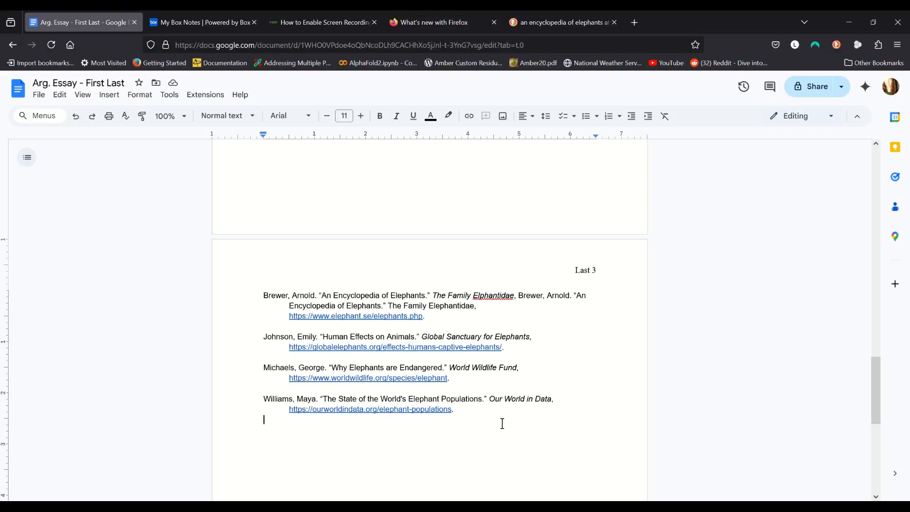
- Review the essay's body pages and the layout of the source list on the last page
scroll(652, 419, "down", 2)
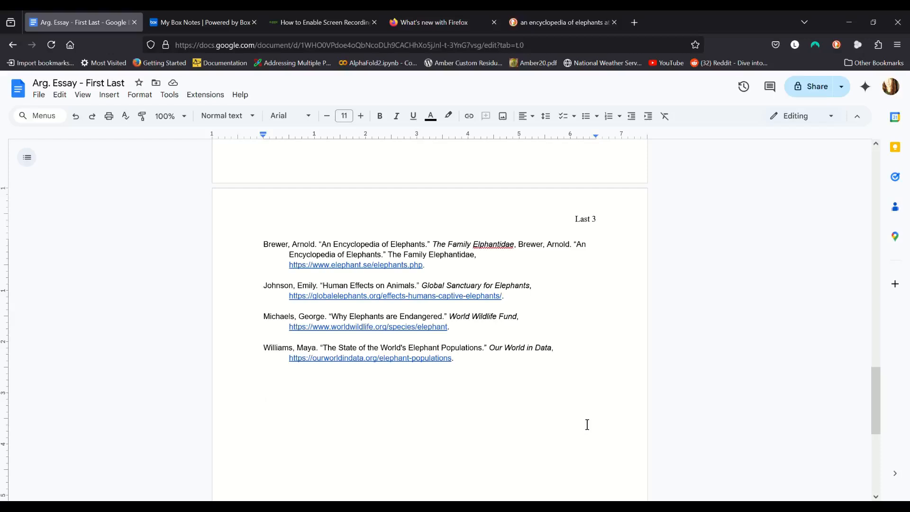
scroll(507, 326, "up", 10)
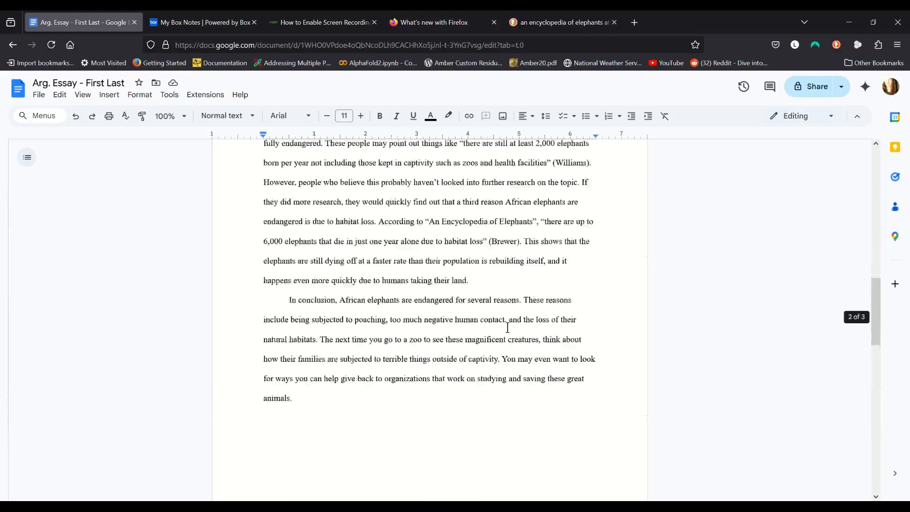
scroll(507, 327, "up", 5)
scroll(469, 260, "down", 10)
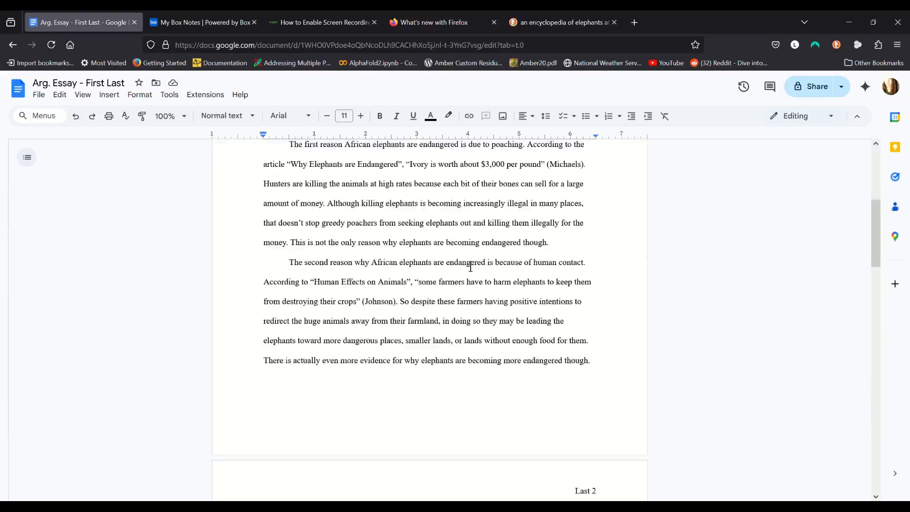
scroll(471, 271, "down", 10)
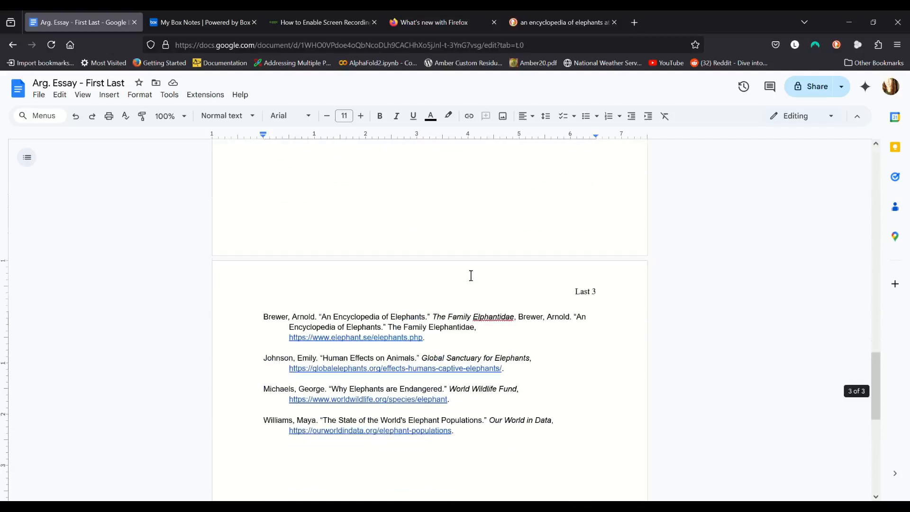
scroll(471, 276, "up", 7)
scroll(471, 276, "down", 4)
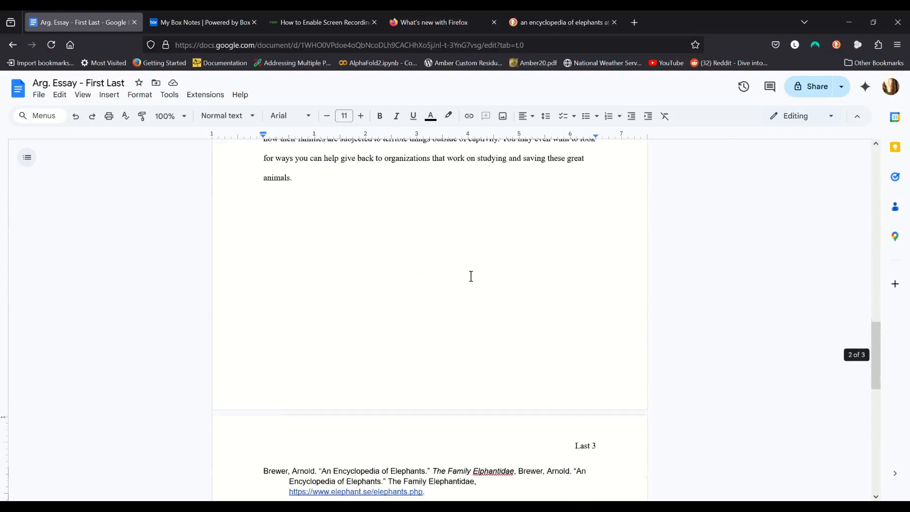
scroll(470, 275, "down", 5)
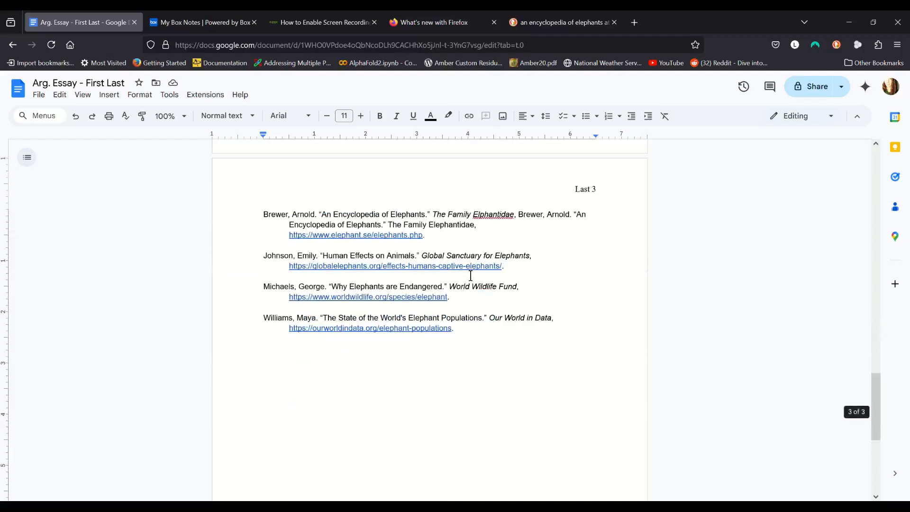
scroll(524, 213, "down", 5)
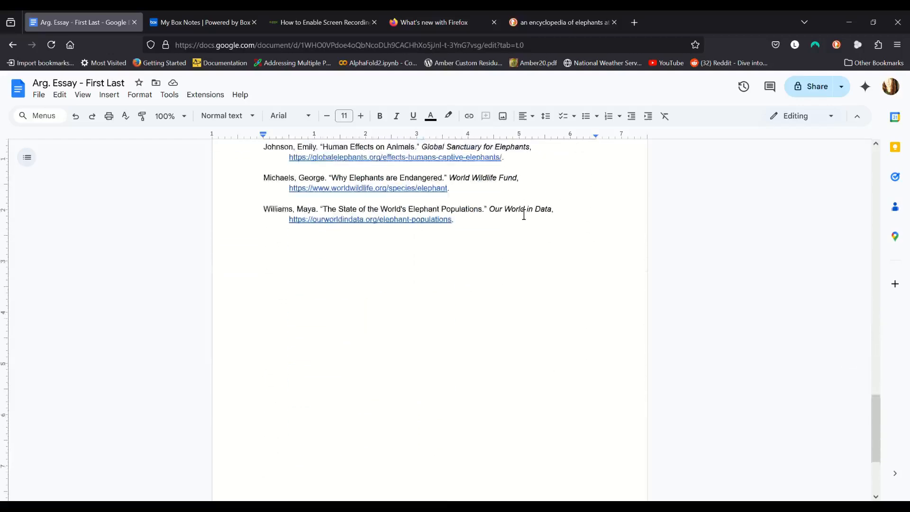
scroll(541, 280, "up", 5)
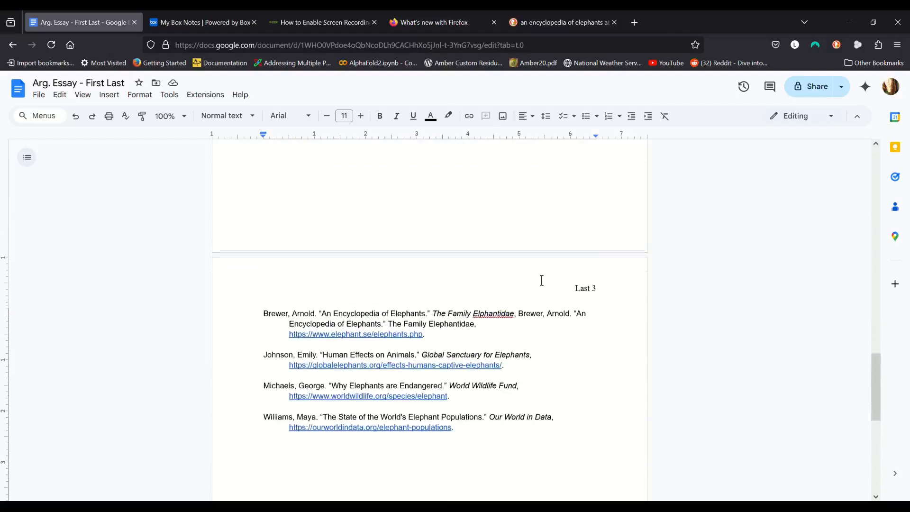
scroll(538, 278, "down", 5)
scroll(534, 273, "up", 5)
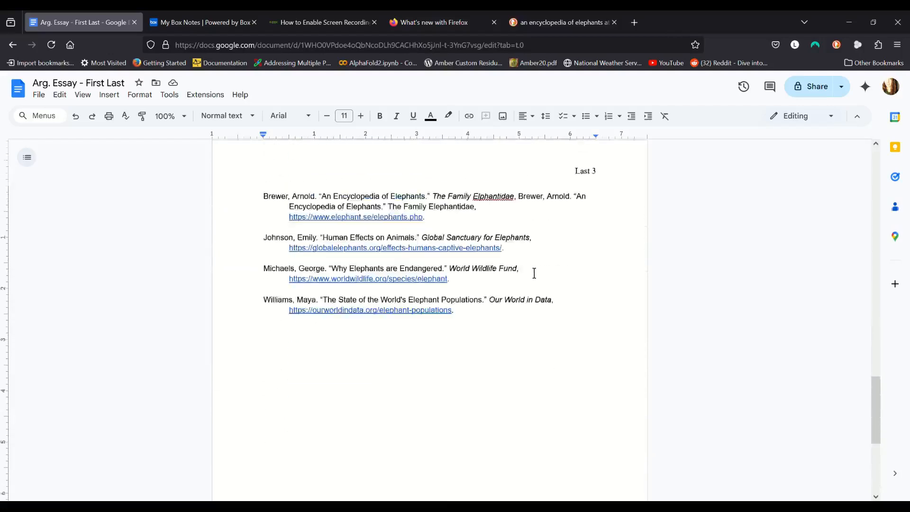
scroll(534, 273, "down", 5)
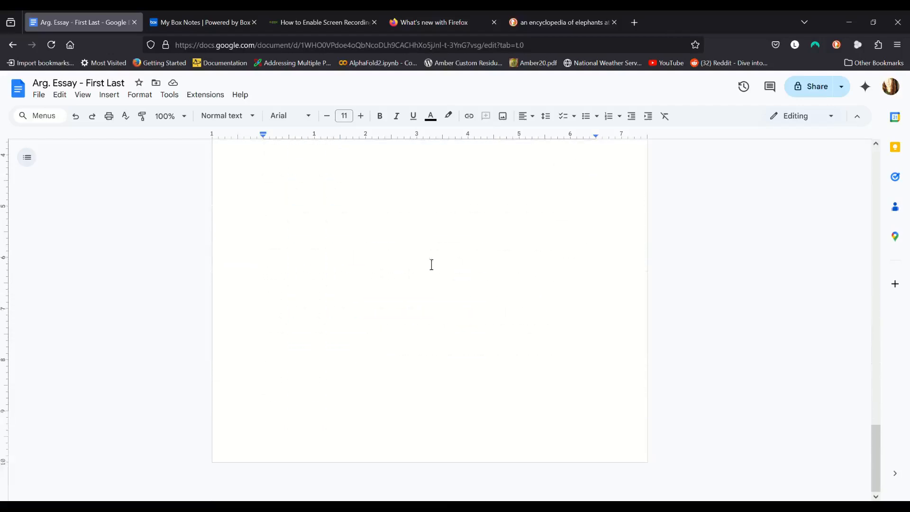
scroll(335, 266, "up", 5)
scroll(335, 266, "down", 5)
scroll(464, 495, "up", 5)
scroll(469, 497, "up", 2)
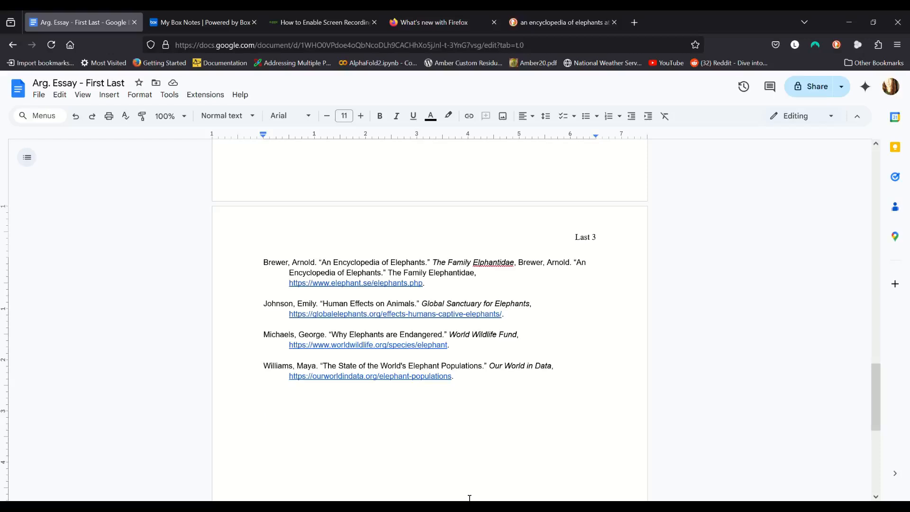
- Add a centered "Works Cited" heading on a new line above the first source entry
left_click(264, 262)
key("Return")
left_click(266, 260)
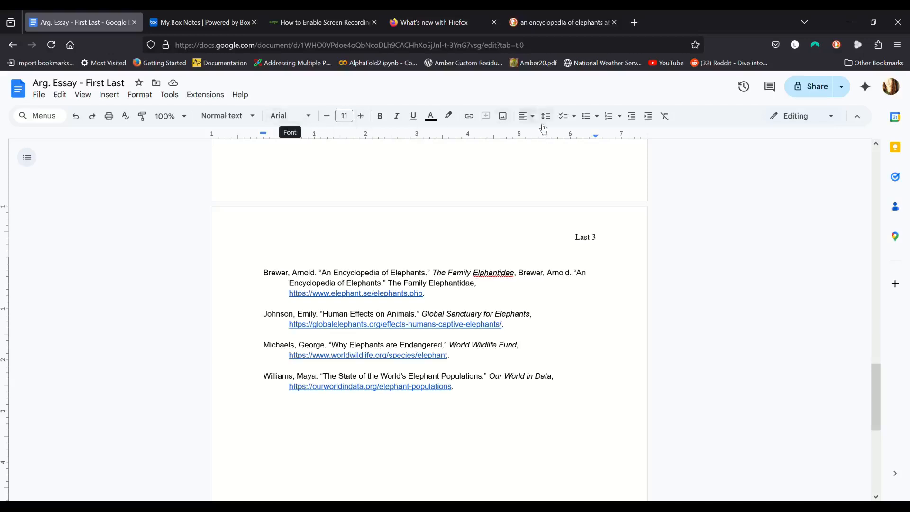
left_click(527, 116)
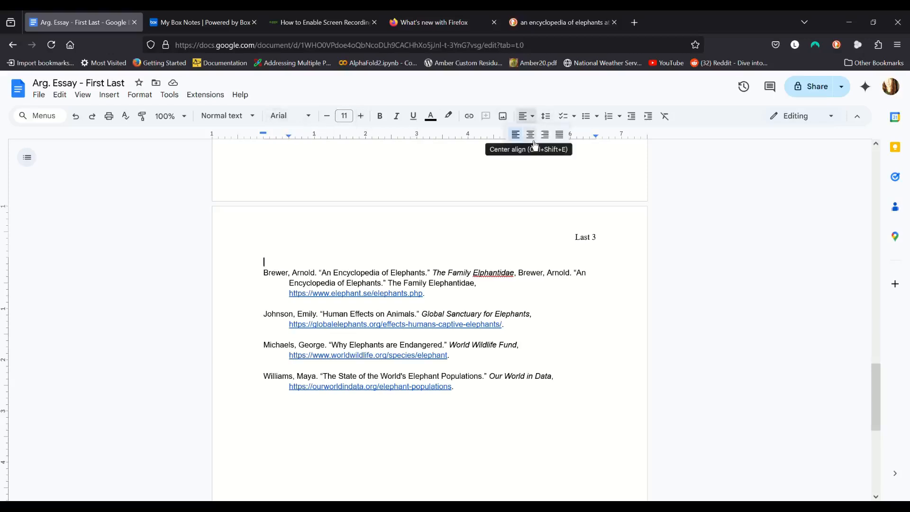
left_click(532, 138)
type("W")
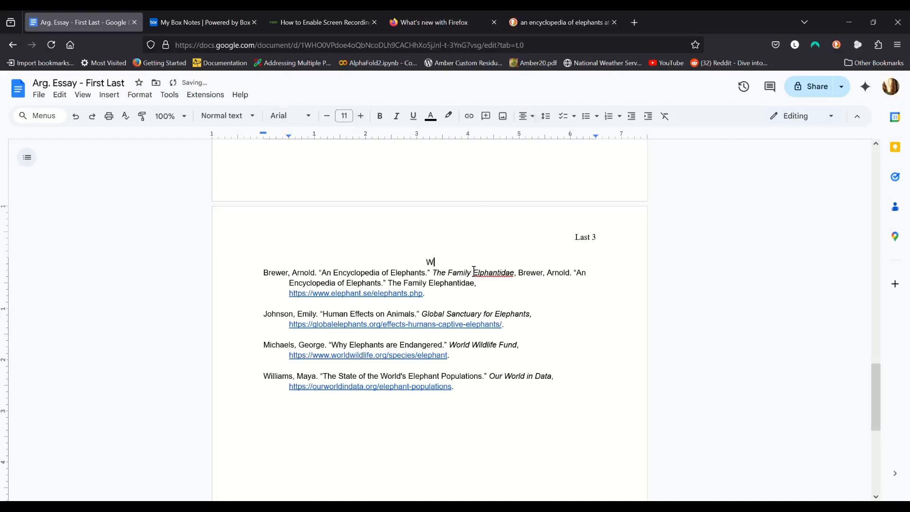
type("orks Cited")
- Set the "Works Cited" heading and all source entries in 12-point Times New Roman
left_click_drag(410, 263, 555, 398)
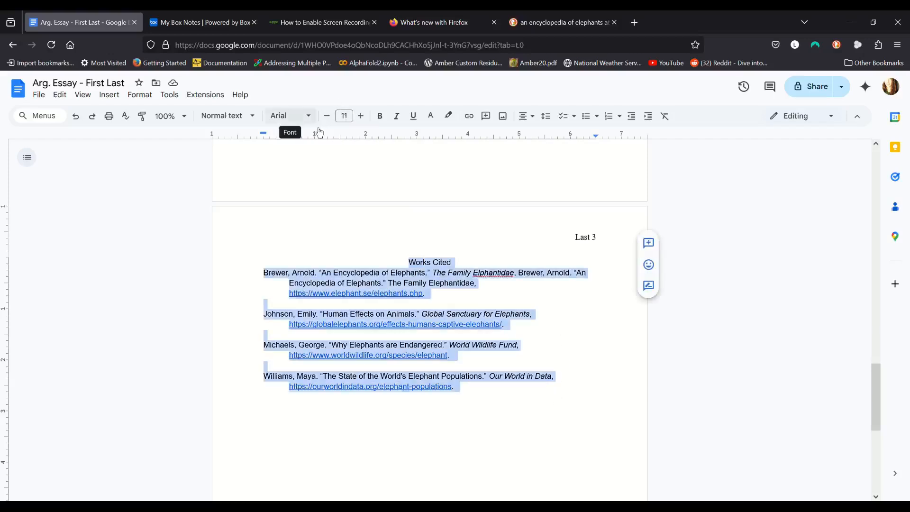
left_click(306, 117)
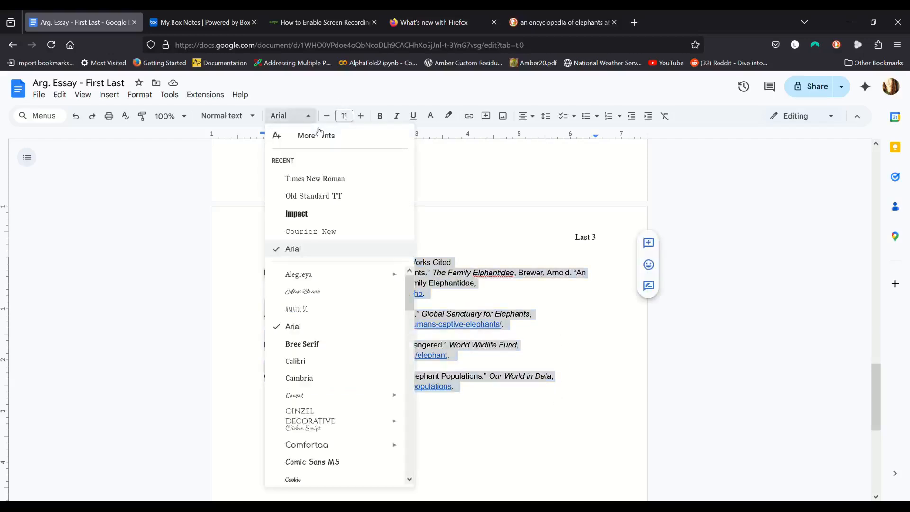
left_click(313, 188)
key("ctrl+shift+period")
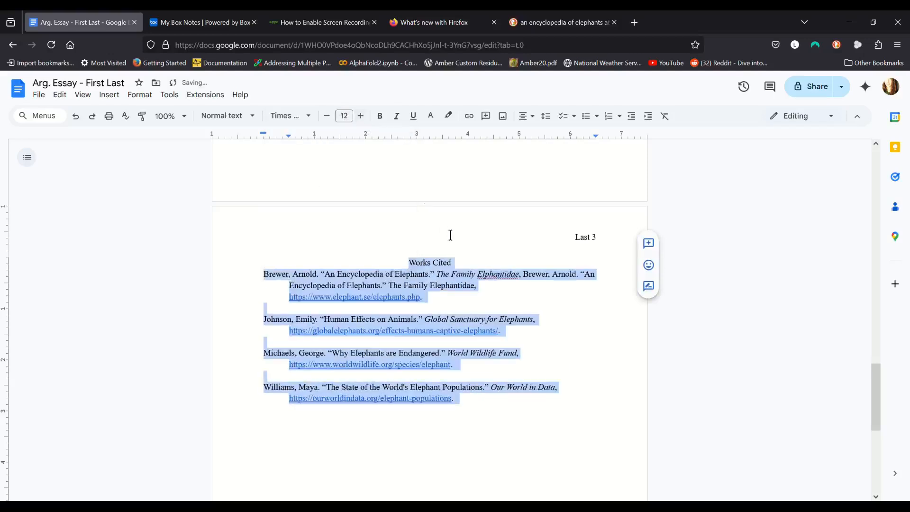
left_click(408, 263)
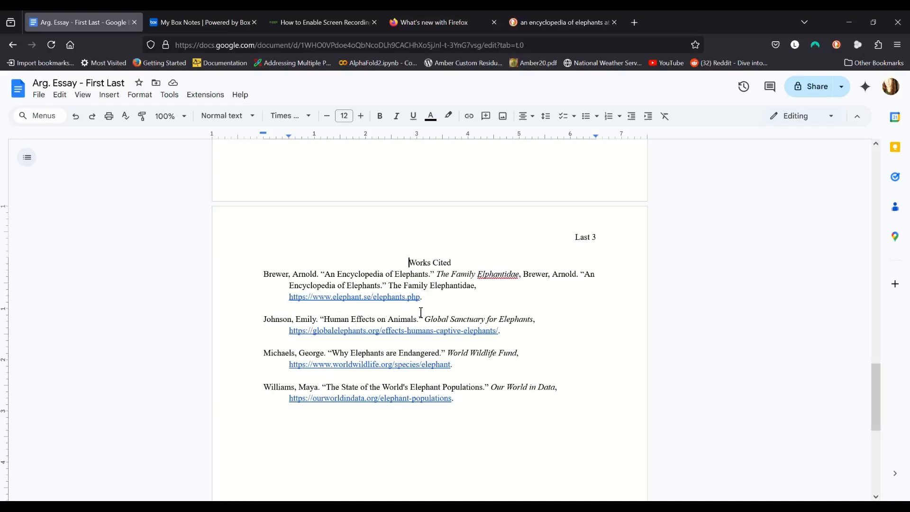
- Correct the misspelled "Elphantidae" to "Elephantidae" in the "An Encyclopedia of Elephants" entry
left_click(510, 276)
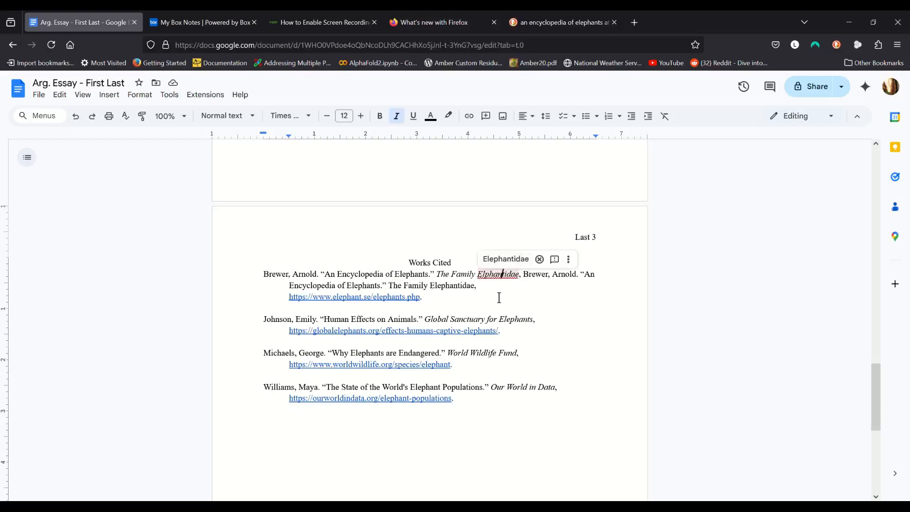
left_click(502, 259)
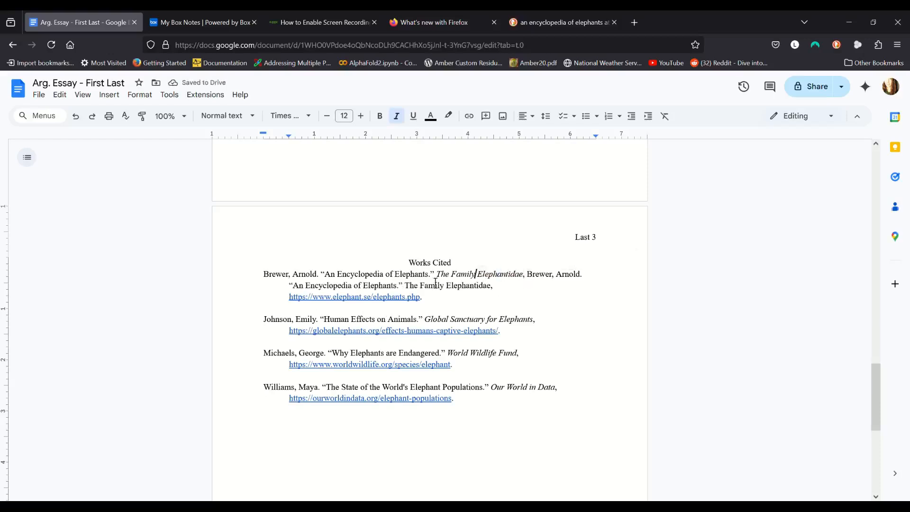
left_click(410, 262)
left_click(415, 268)
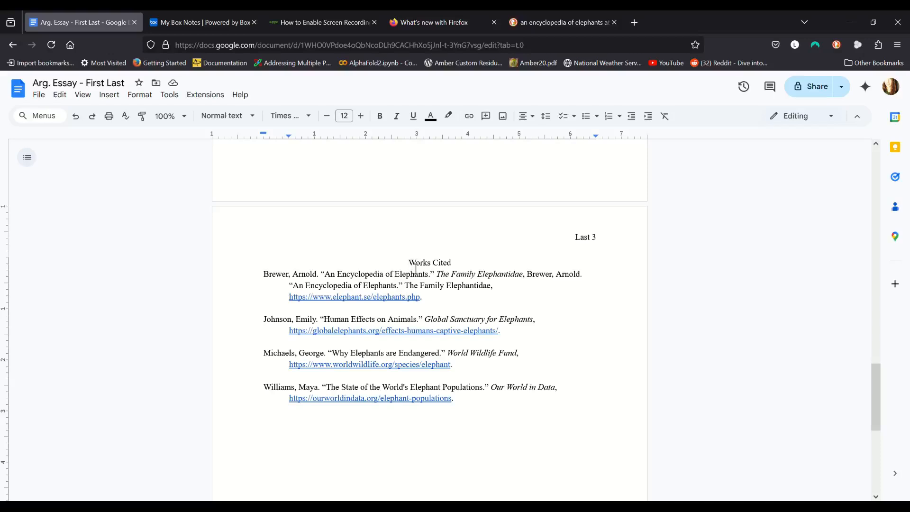
- Apply double line spacing to the "Works Cited" heading and all four source entries
left_click_drag(408, 263, 511, 406)
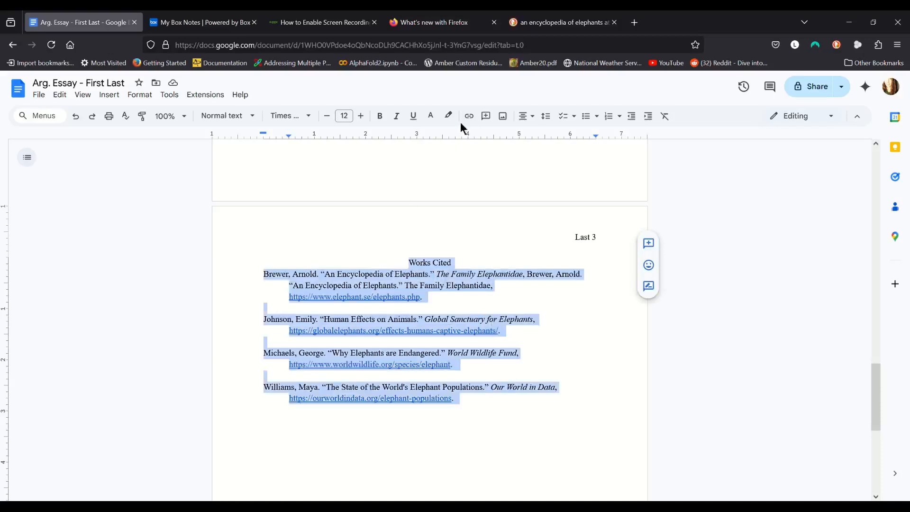
left_click(557, 122)
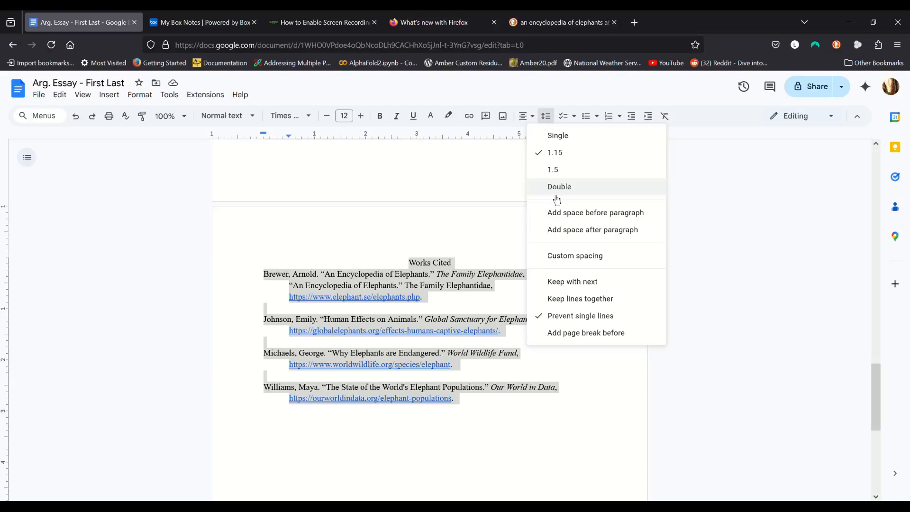
left_click(557, 194)
left_click(415, 349)
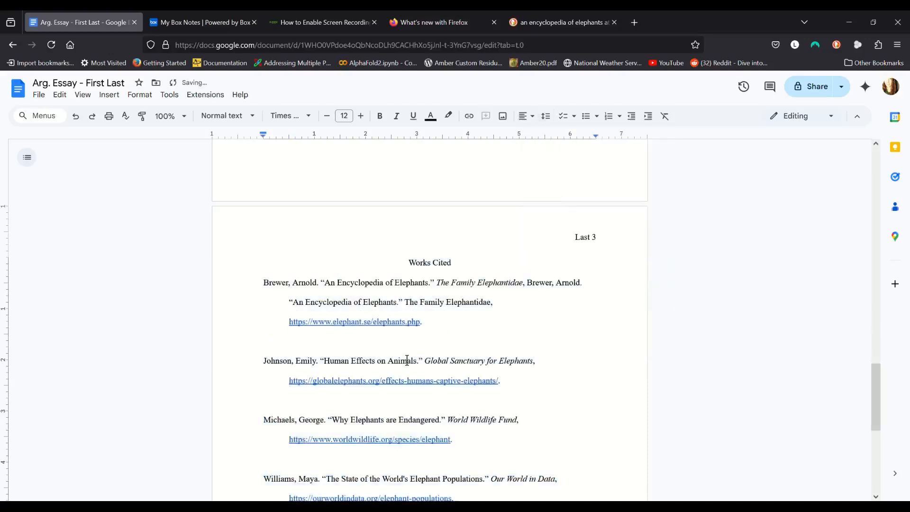
- Delete the three blank lines between the source entries on the Works Cited page
scroll(398, 353, "down", 3)
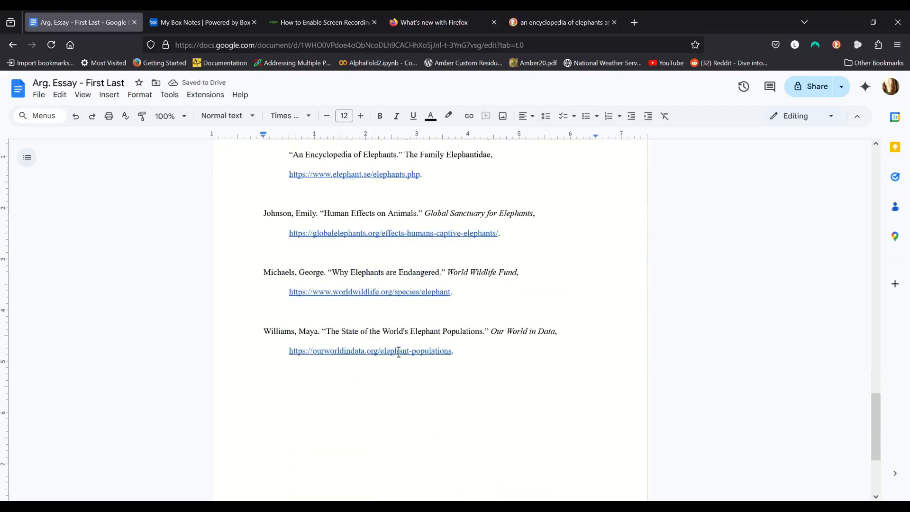
scroll(398, 353, "up", 1)
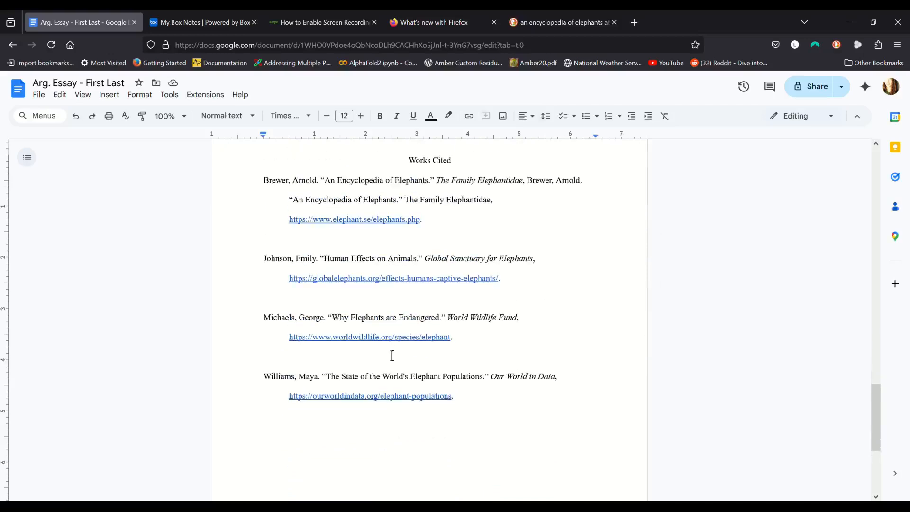
key("BackSpace")
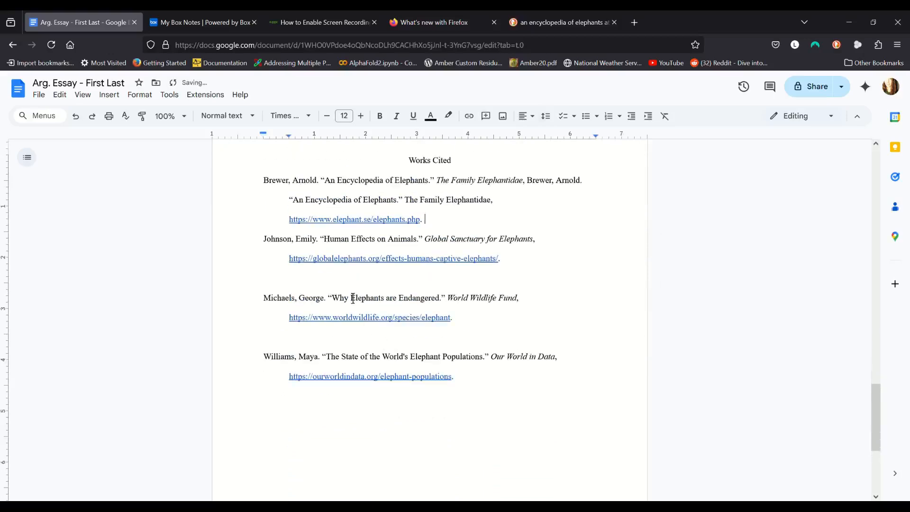
left_click(281, 286)
key("BackSpace")
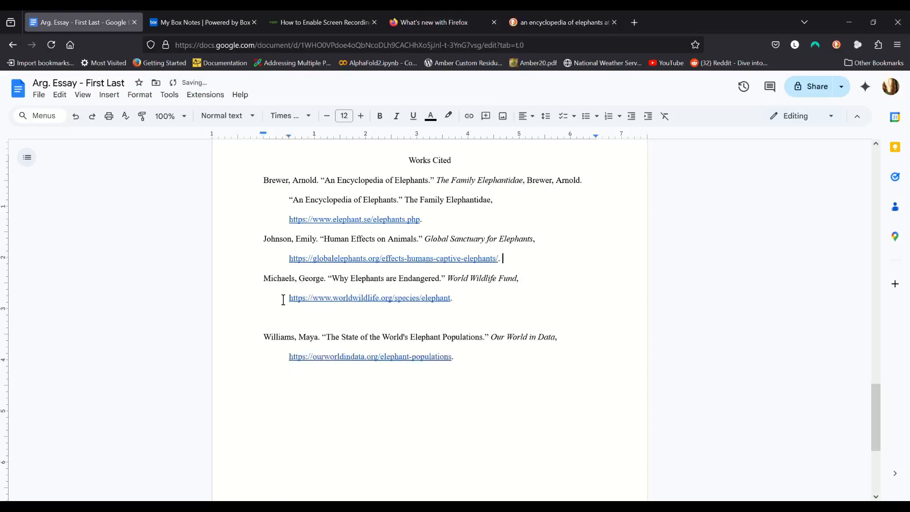
left_click(293, 325)
key("BackSpace")
scroll(292, 325, "up", 2)
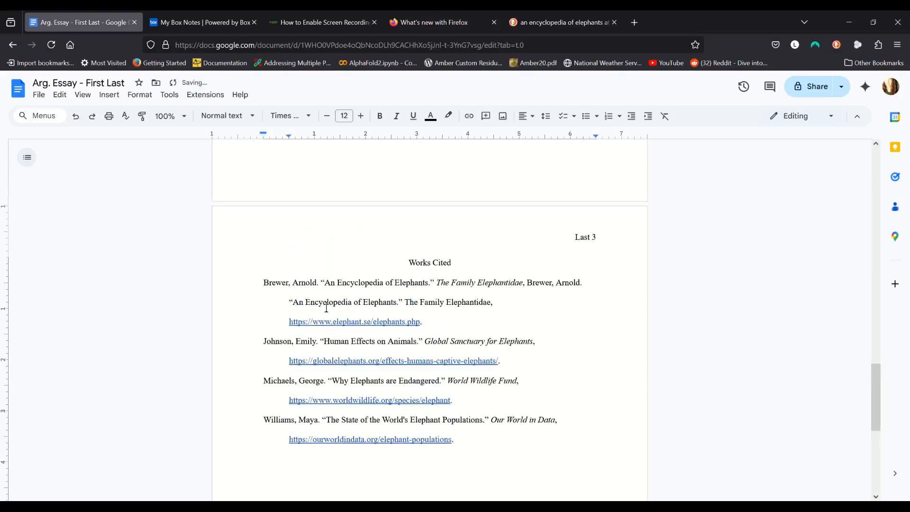
- Review the spacing of the Works Cited page and the first-line indents of the essay's body paragraphs
left_click_drag(422, 267, 481, 455)
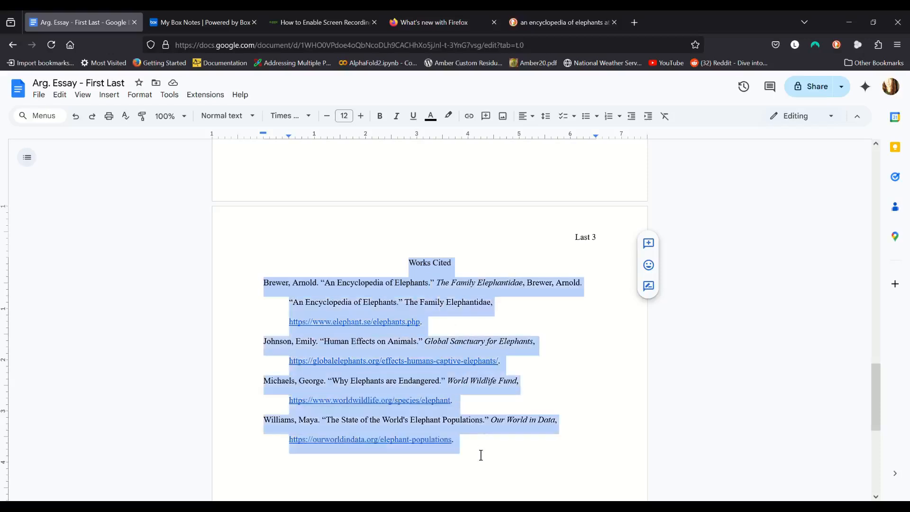
left_click(591, 358)
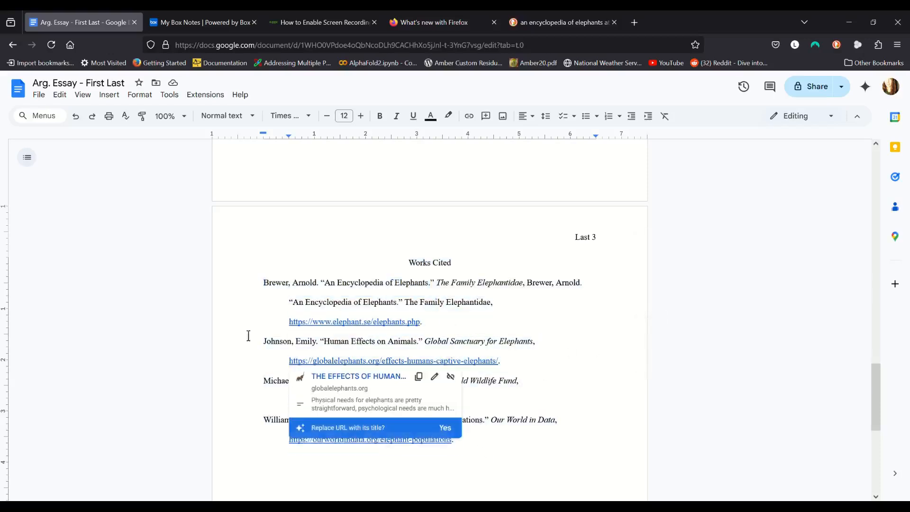
key("Up")
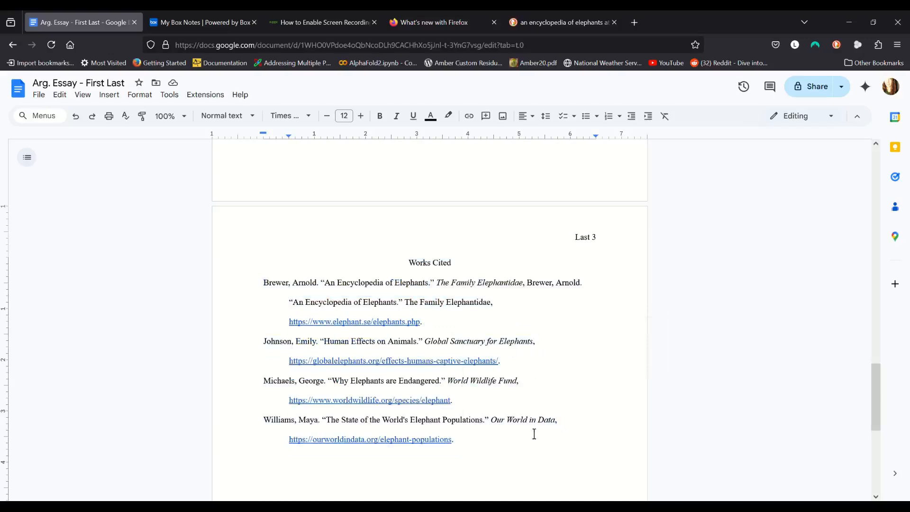
scroll(558, 385, "down", 2)
scroll(591, 311, "up", 1)
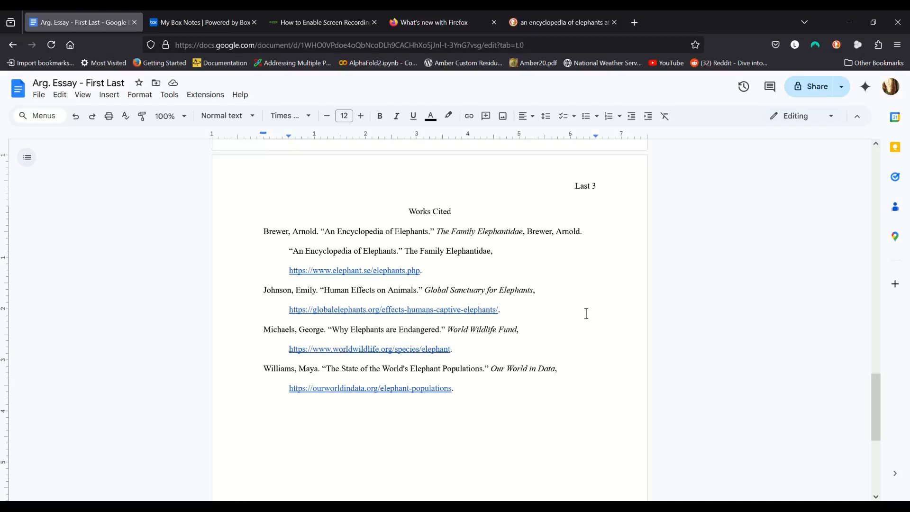
scroll(586, 313, "up", 12)
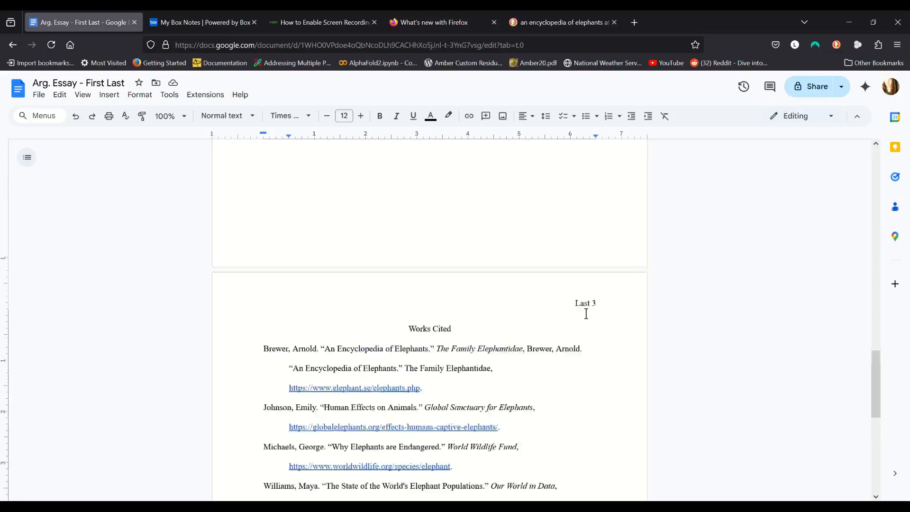
scroll(573, 313, "up", 14)
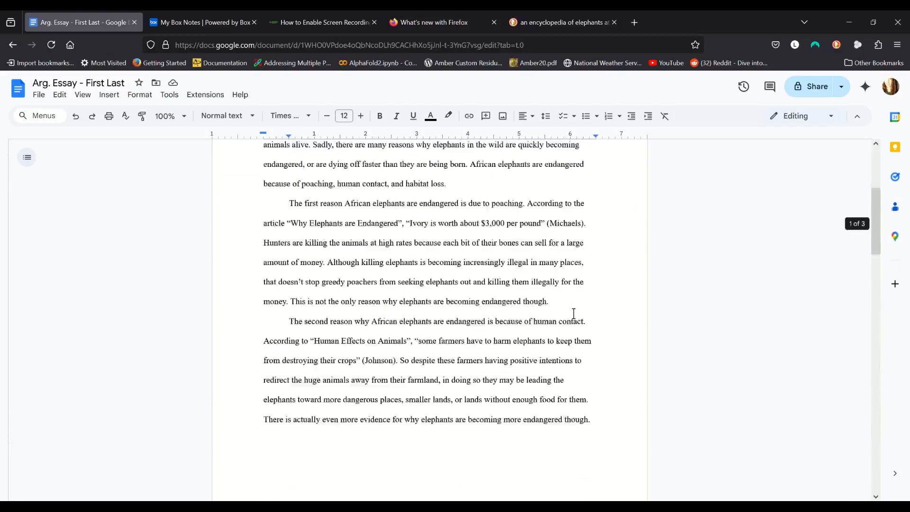
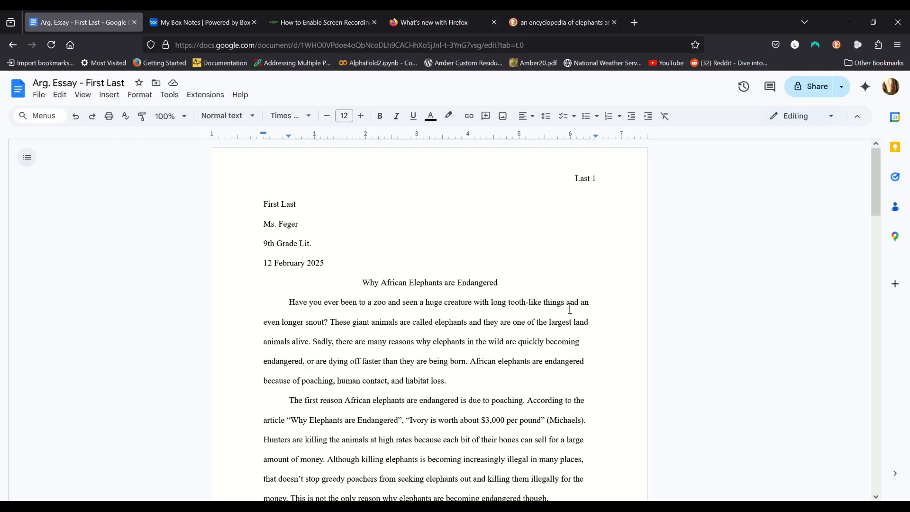
left_click(296, 311)
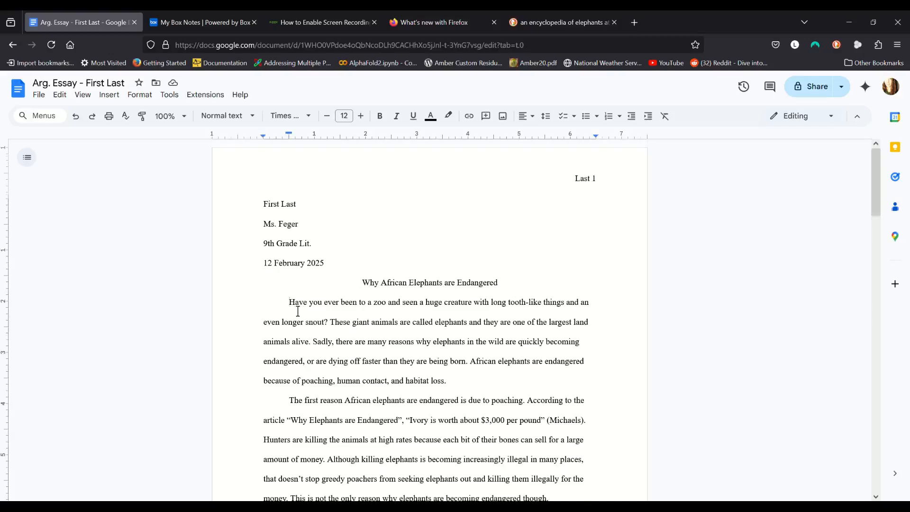
scroll(300, 311, "down", 3)
scroll(299, 312, "down", 3)
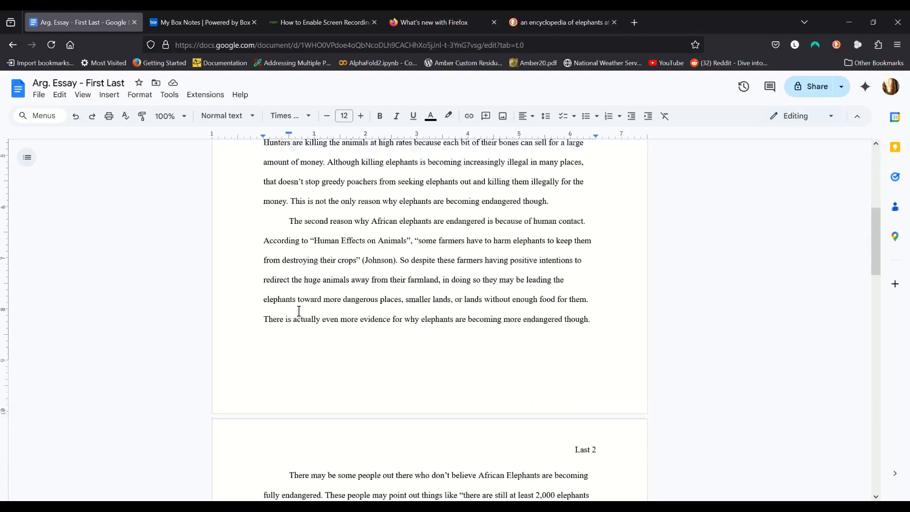
scroll(298, 312, "up", 3)
scroll(299, 312, "down", 7)
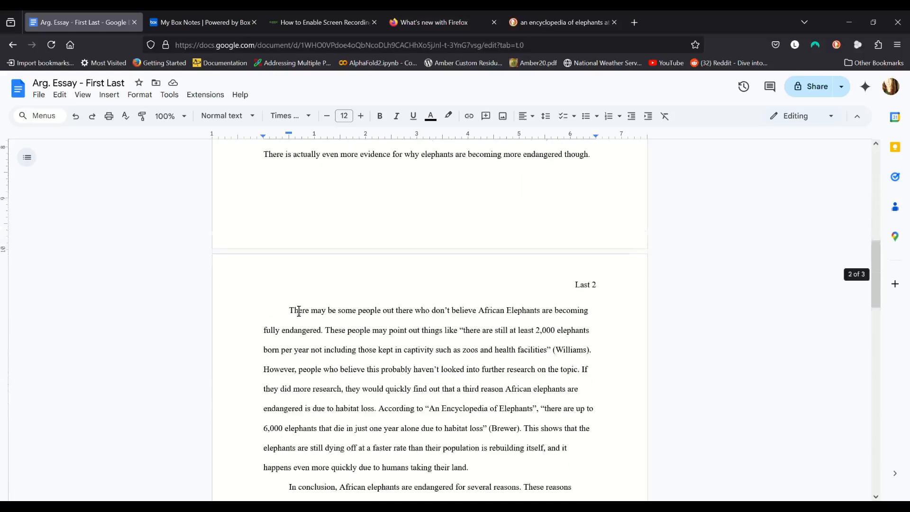
scroll(299, 311, "down", 2)
scroll(299, 312, "up", 9)
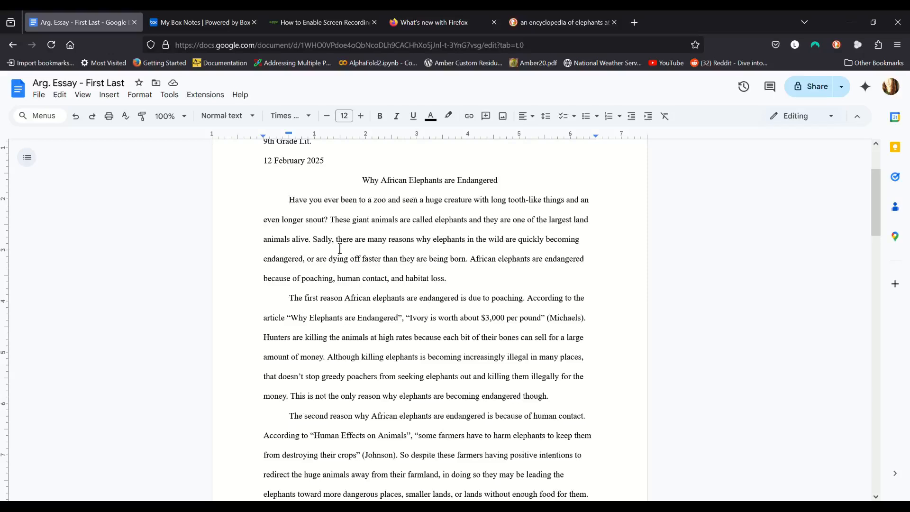
- Insert a space before the comma after "Sadly" in the introduction and remove it again
mouse_move(340, 249)
left_mouse_down()
mouse_move(319, 248)
mouse_move(351, 246)
mouse_move(333, 245)
left_mouse_up()
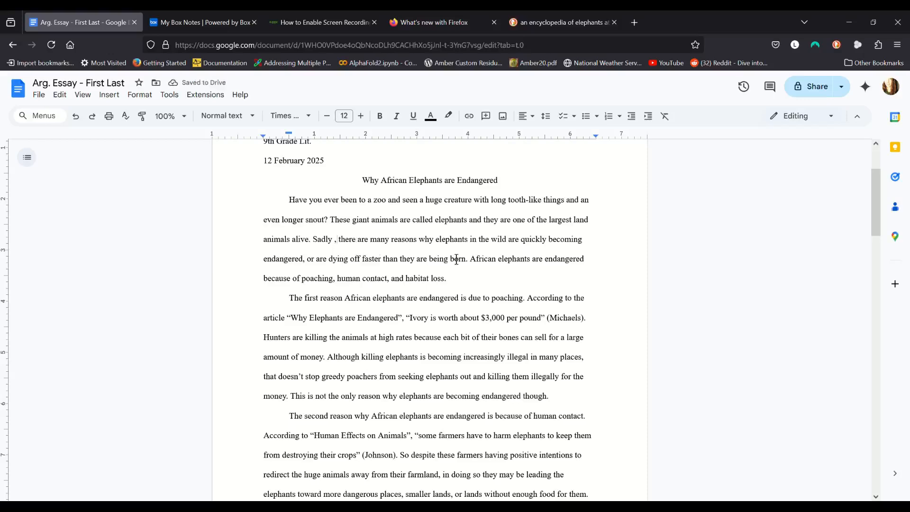
key("BackSpace")
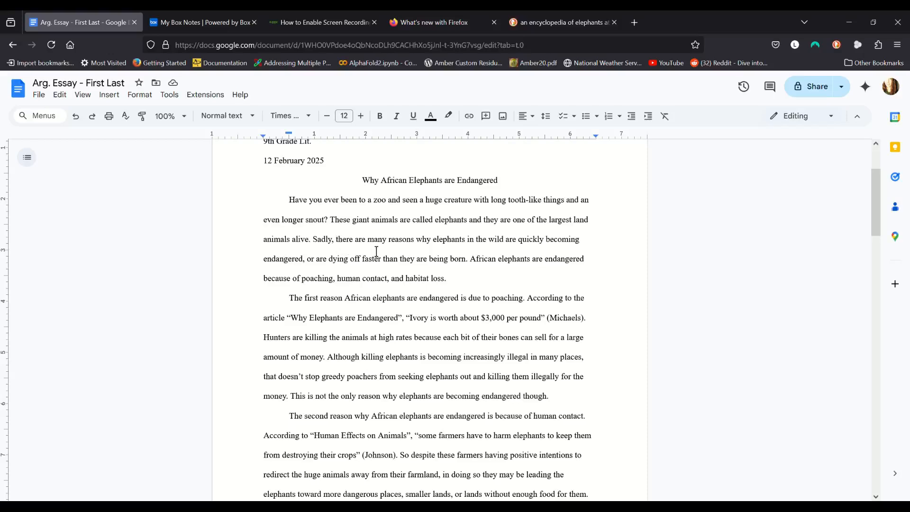
- Look over the whole essay, from the first-page heading to the Works Cited page and back to the beginning
scroll(377, 251, "down", 5)
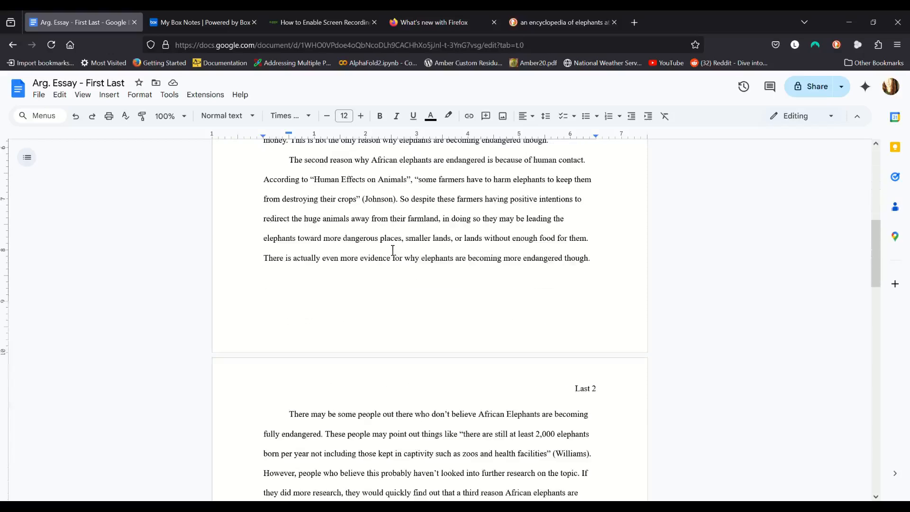
scroll(392, 250, "up", 5)
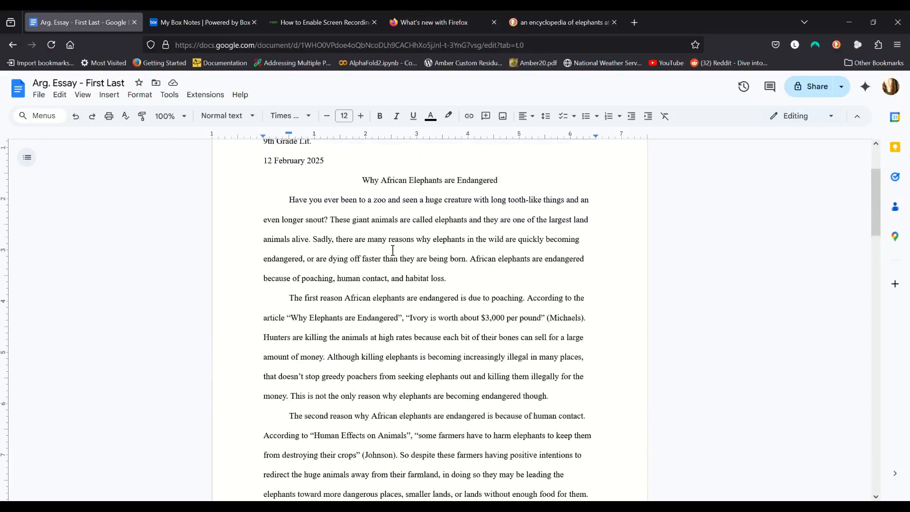
scroll(393, 249, "up", 2)
left_click_drag(264, 209, 597, 412)
scroll(610, 355, "down", 10)
scroll(605, 355, "down", 6)
scroll(599, 376, "down", 3)
left_click(597, 414)
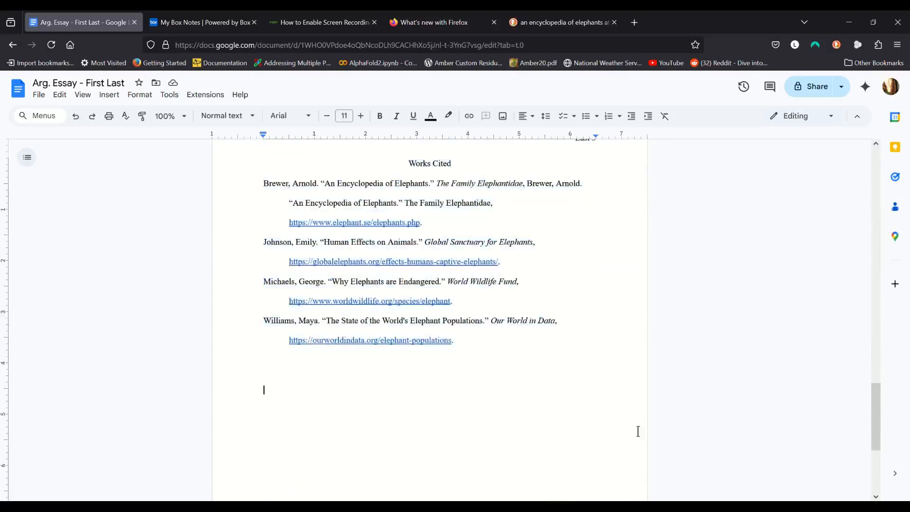
scroll(668, 429, "up", 1)
scroll(667, 430, "up", 10)
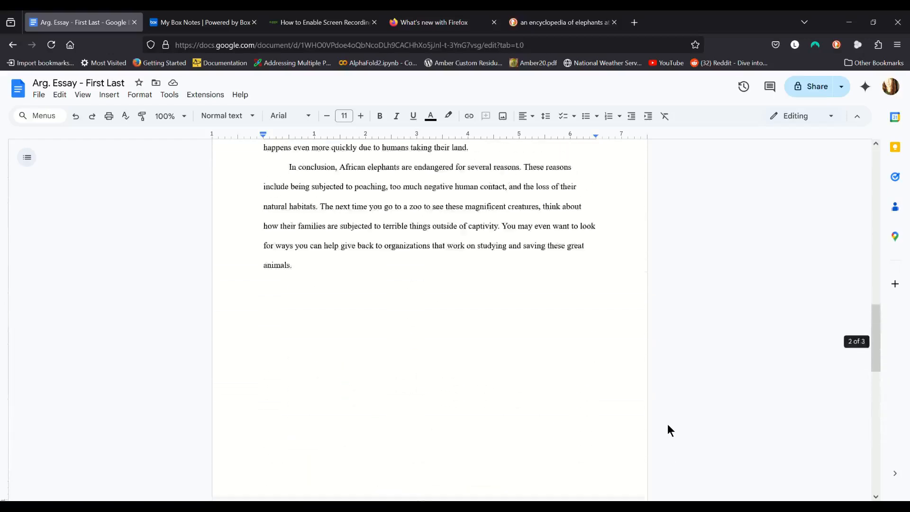
scroll(668, 430, "up", 10)
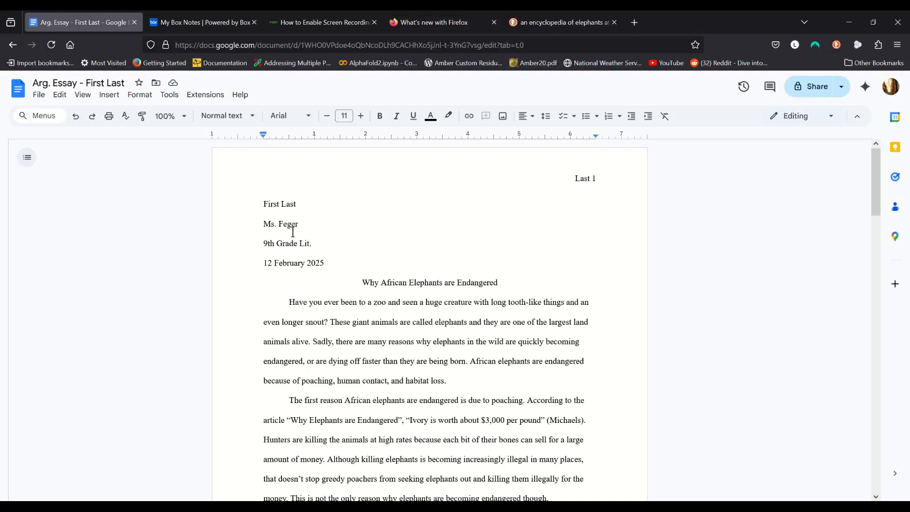
scroll(292, 232, "down", 3)
scroll(292, 232, "up", 2)
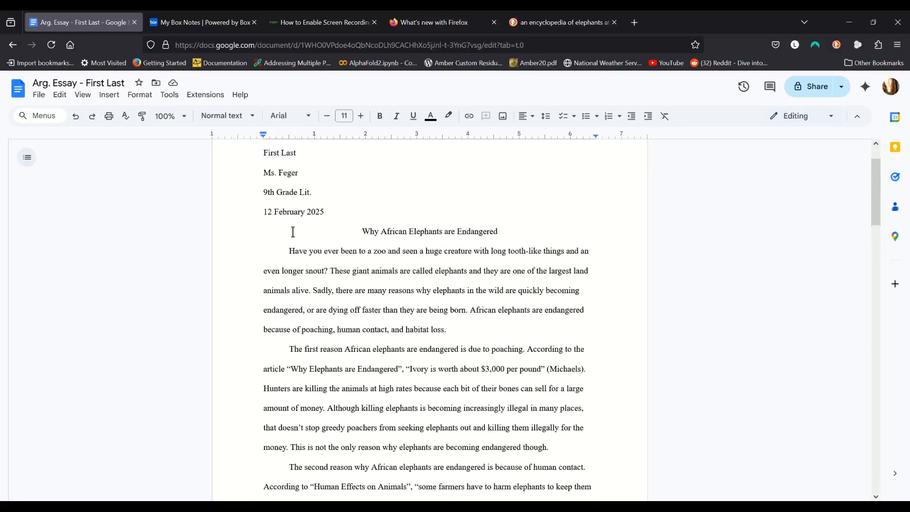
scroll(292, 232, "up", 1)
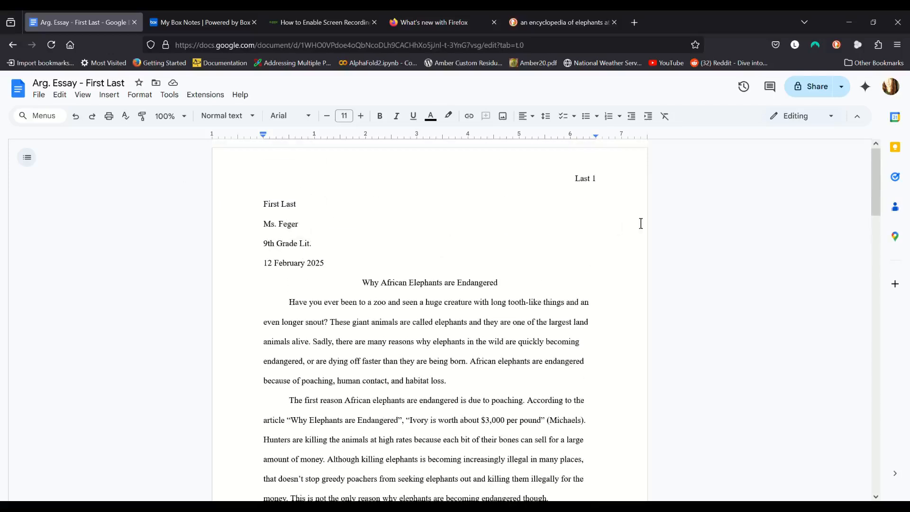